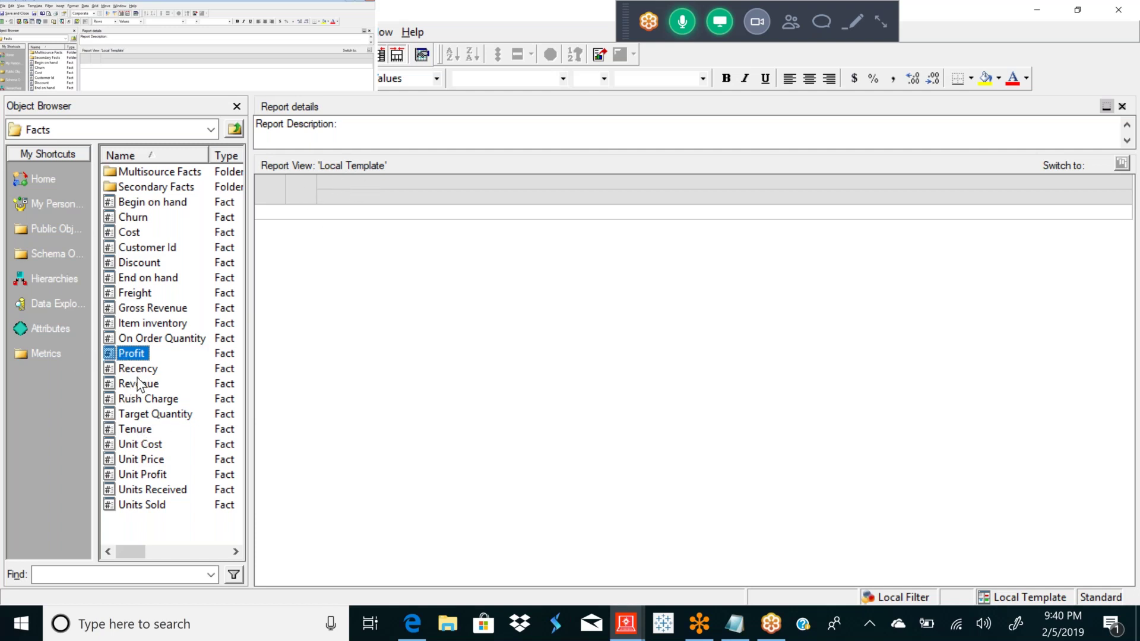
Switch to File Explorer, open the recent workbook Book1 (Autosaved) in Excel, and go to the store sales table at row 49.
drag(138, 386, 274, 250)
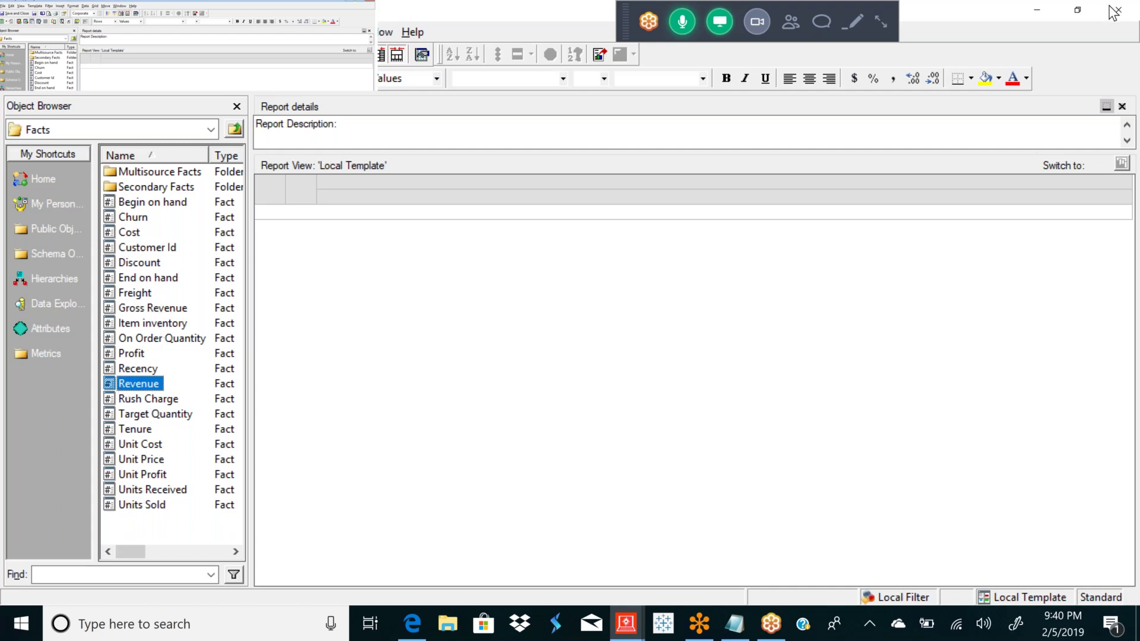
click(453, 626)
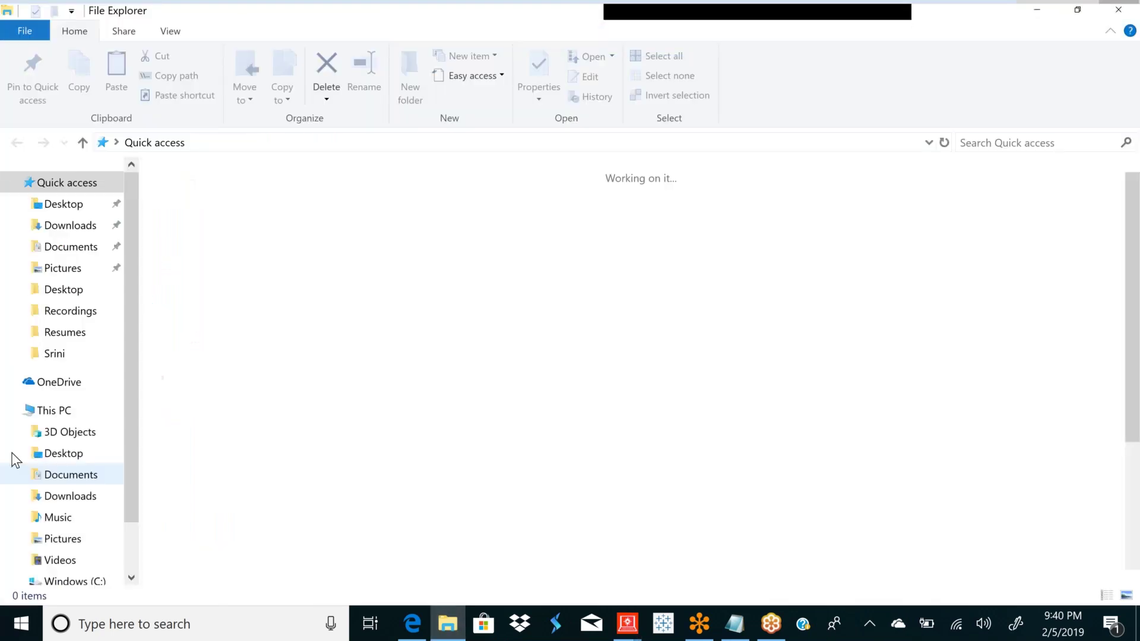
double_click(236, 375)
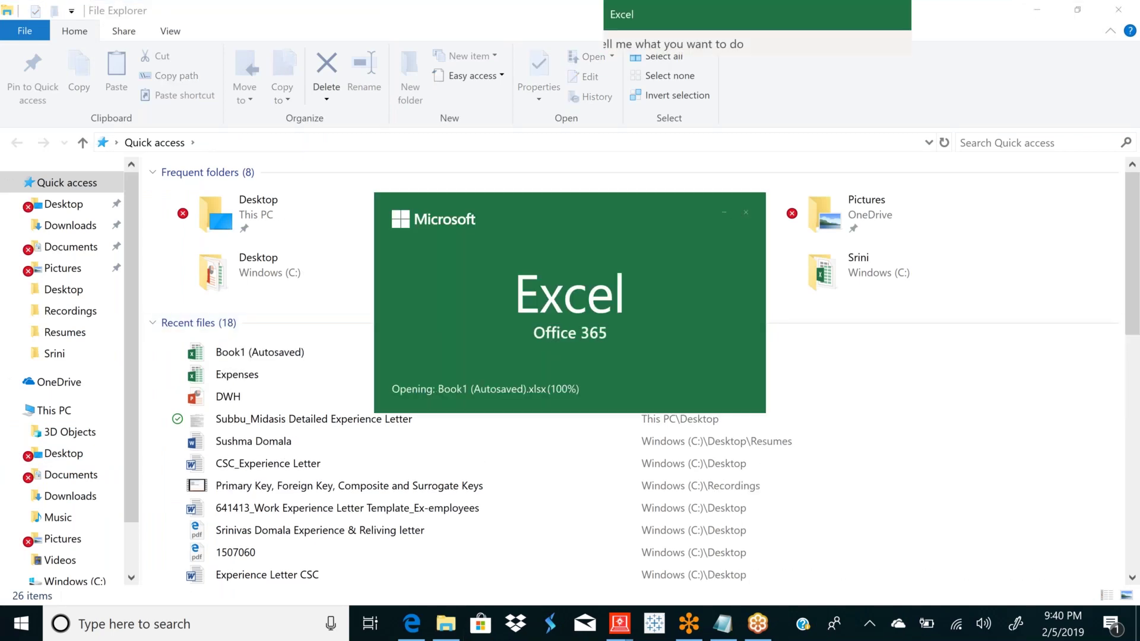
scroll(564, 374, down, 13)
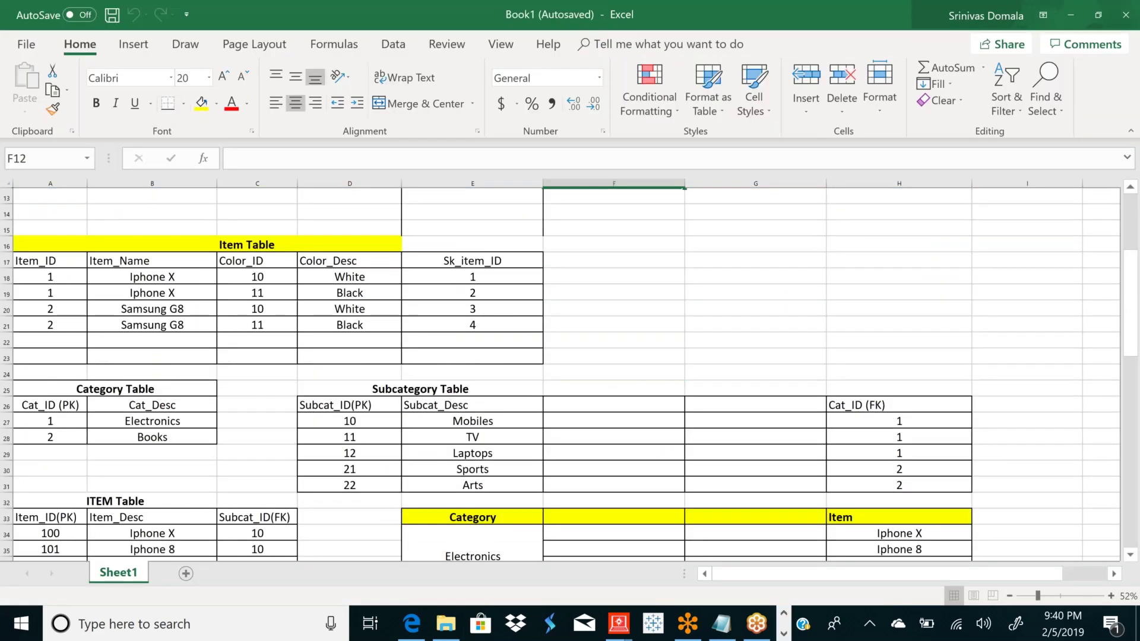
scroll(545, 409, down, 1)
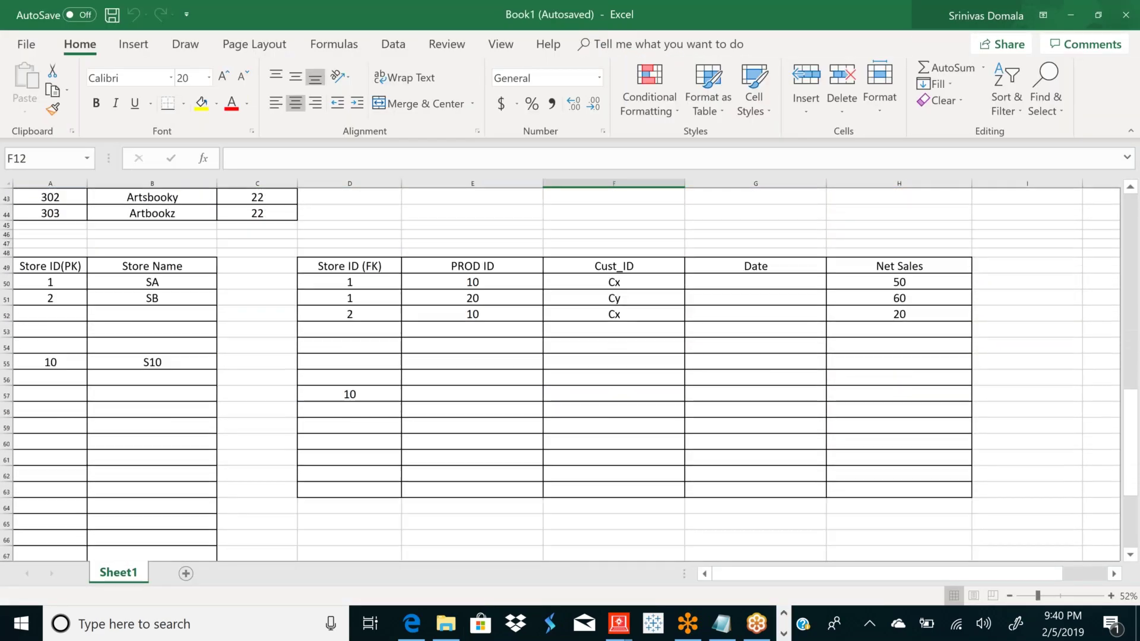
click(358, 337)
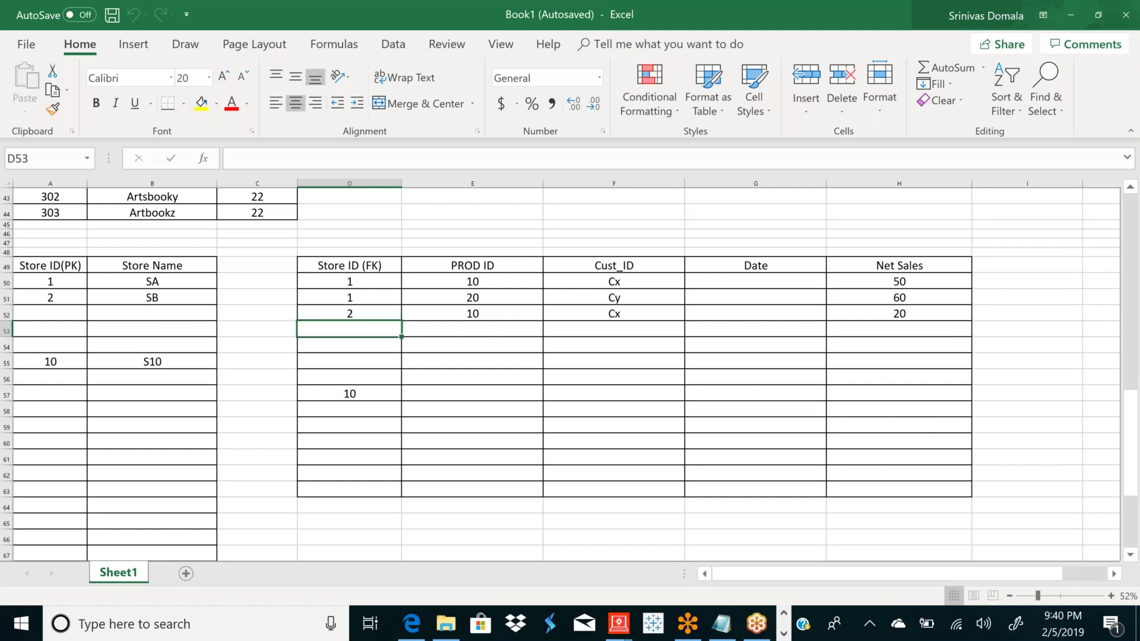
click(373, 281)
click(477, 277)
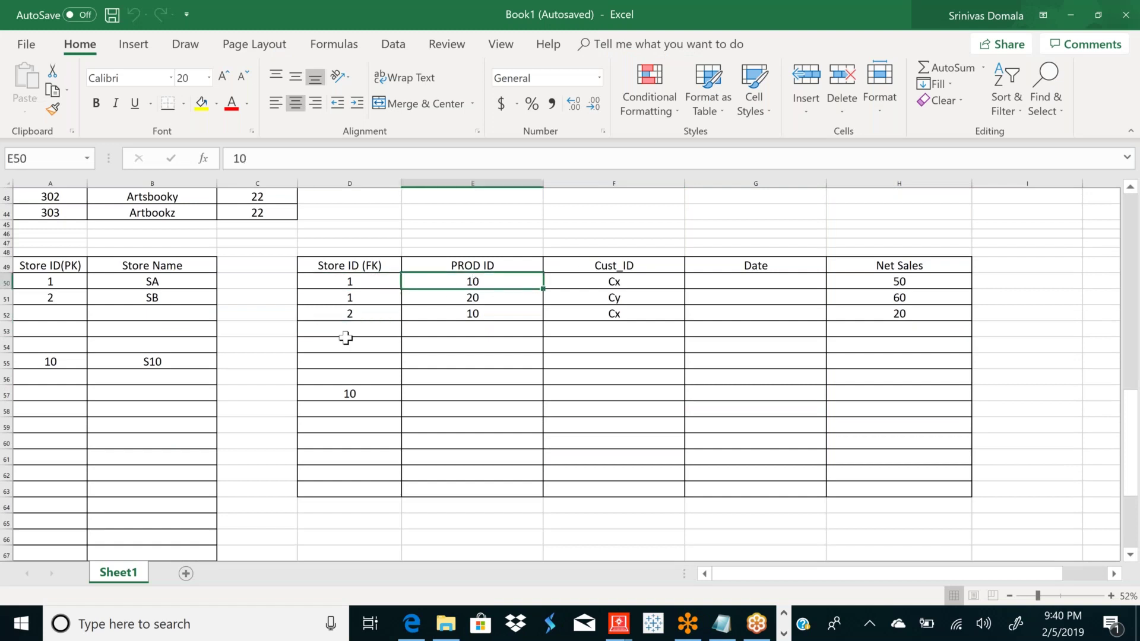
click(354, 365)
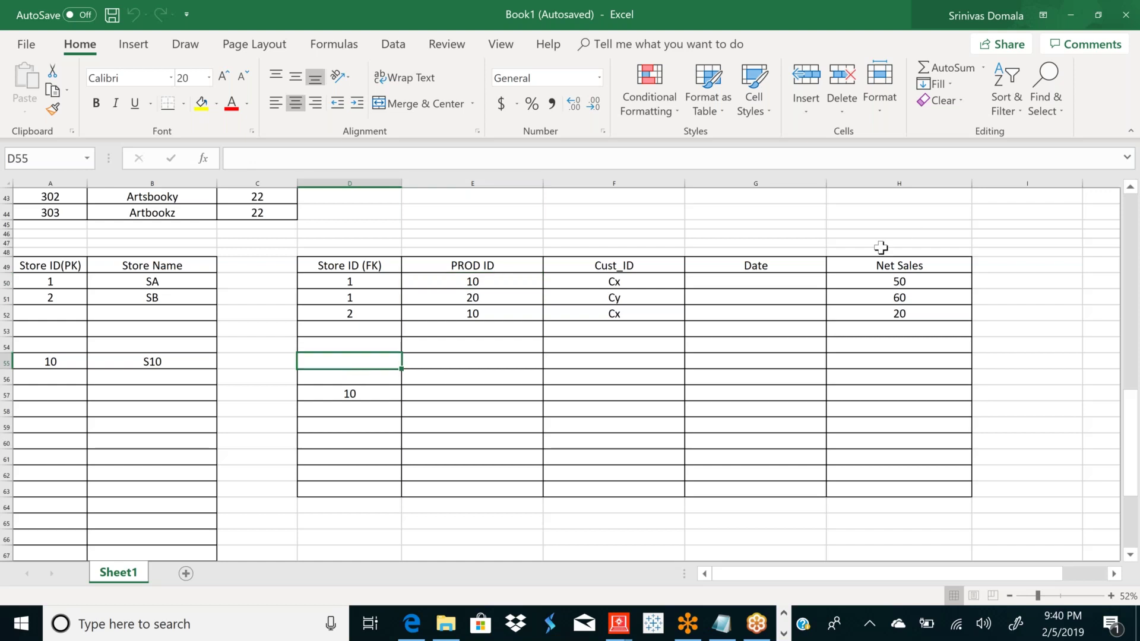
Enter the date 02/04/2019 in the Date column of the first sales row, cell G50.
click(744, 283)
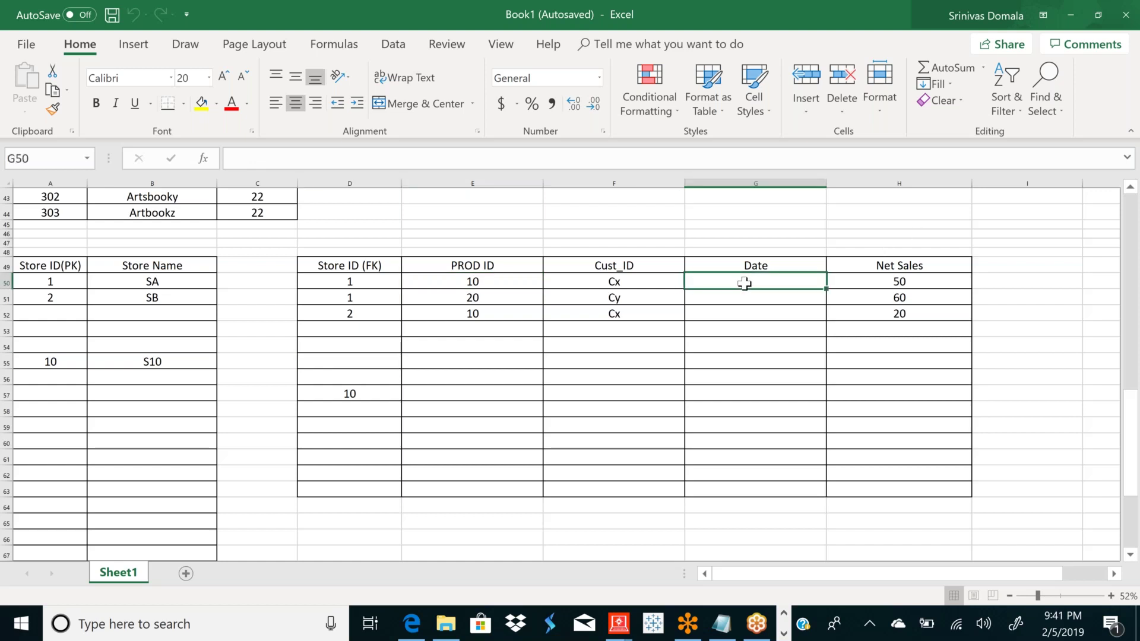
text(02/0)
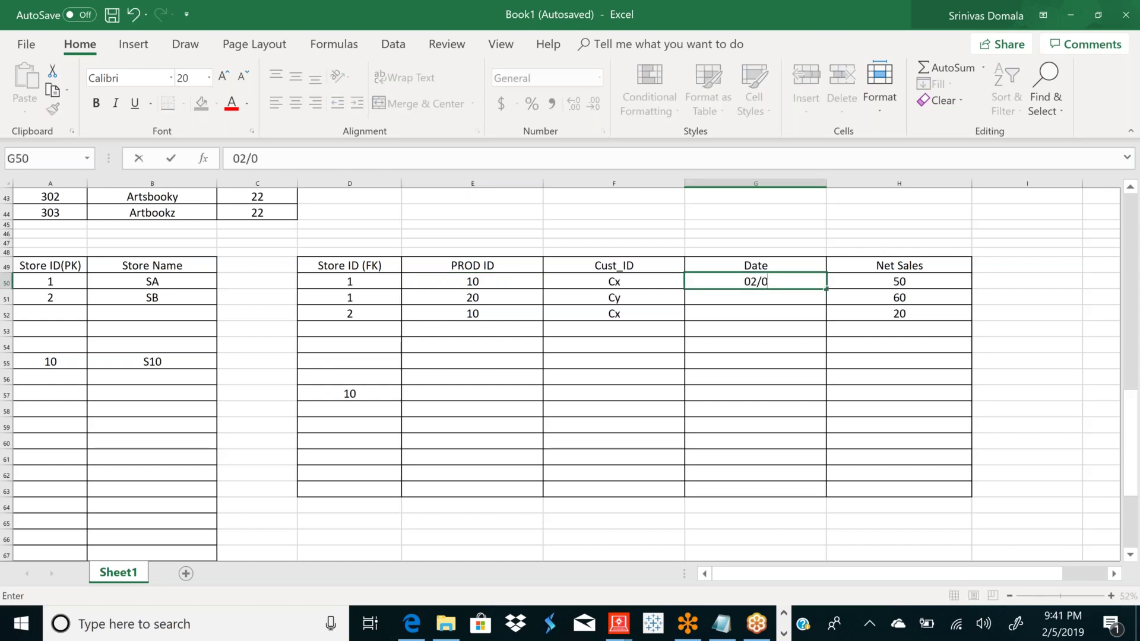
text(4/2019)
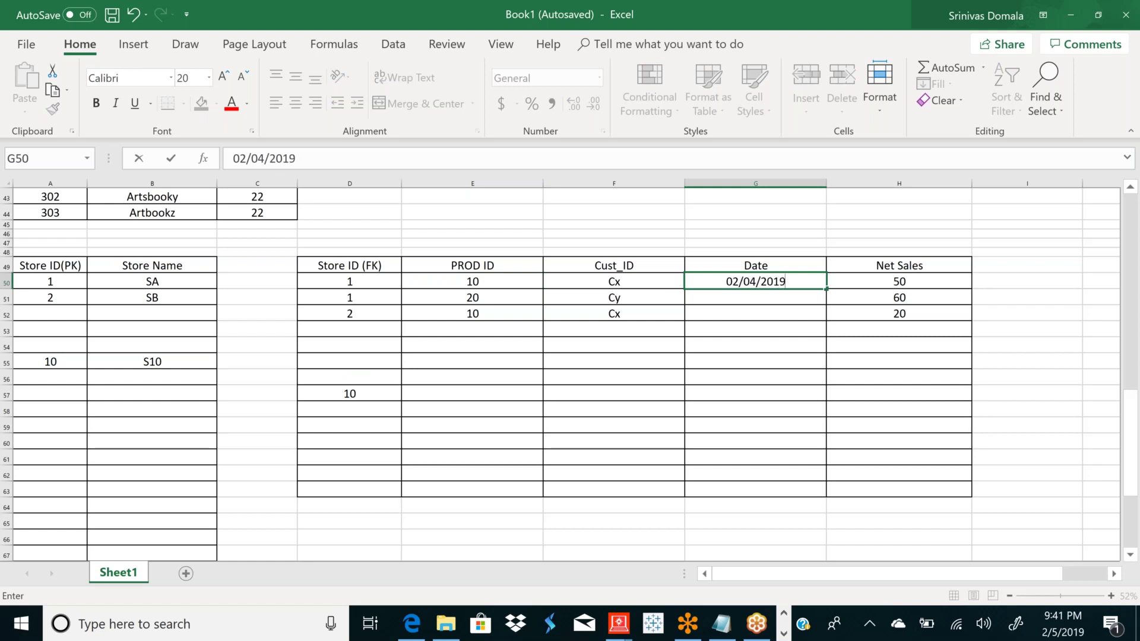
key(Return)
Copy the date from G50 into G56 and change the copy to 2/5/2019.
click(766, 279)
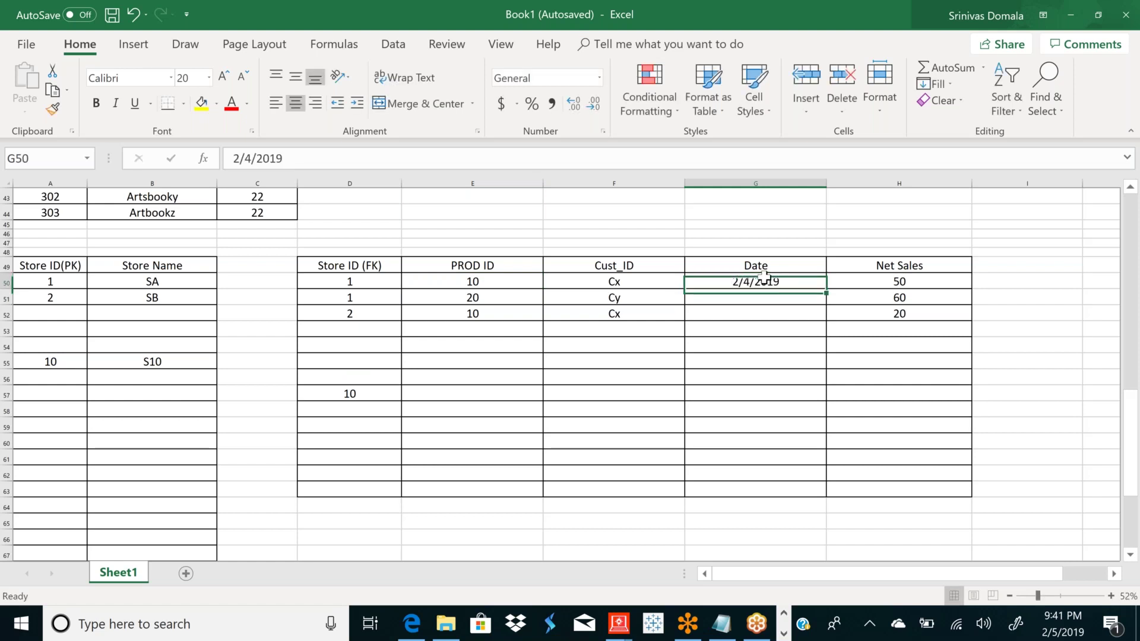
key(ctrl+c)
click(745, 376)
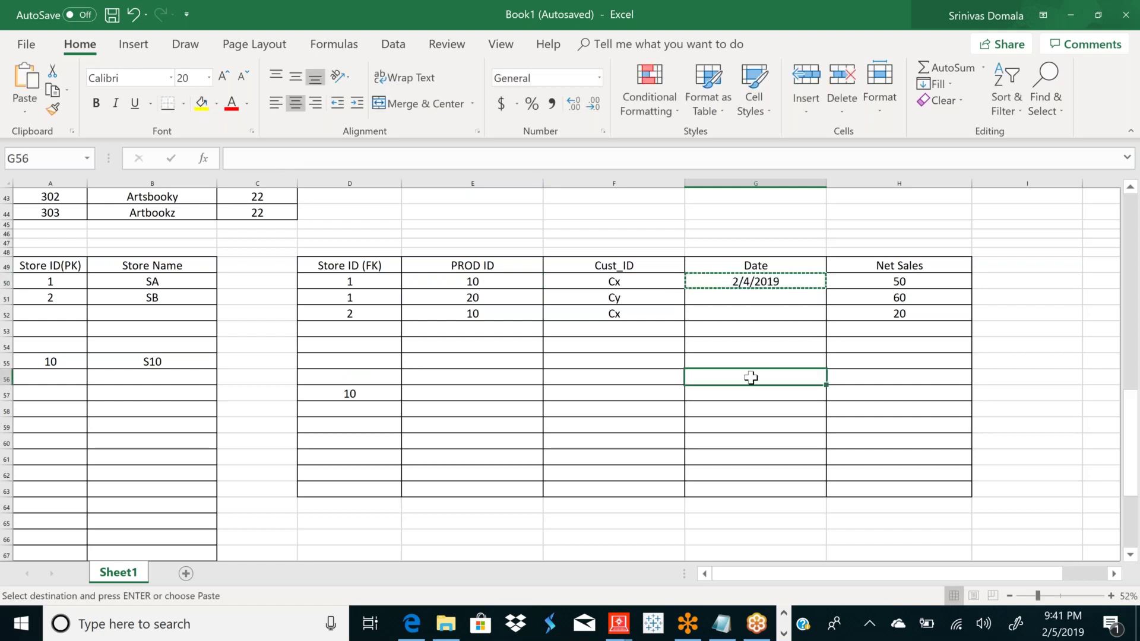
key(ctrl+v)
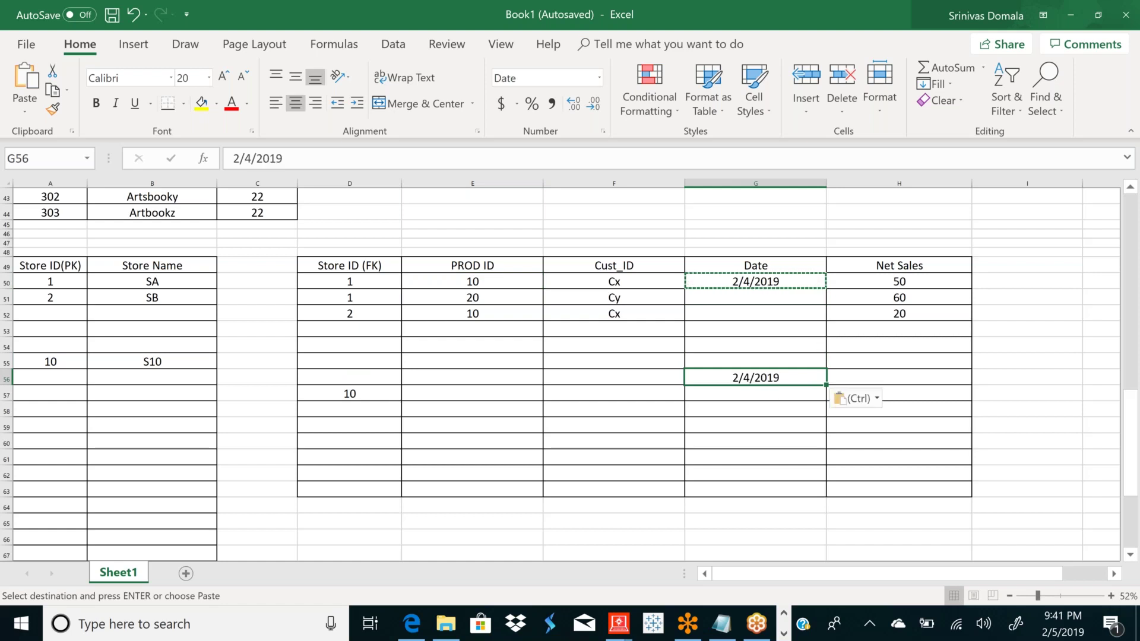
double_click(783, 380)
key(BackSpace)
text(5)
key(Return)
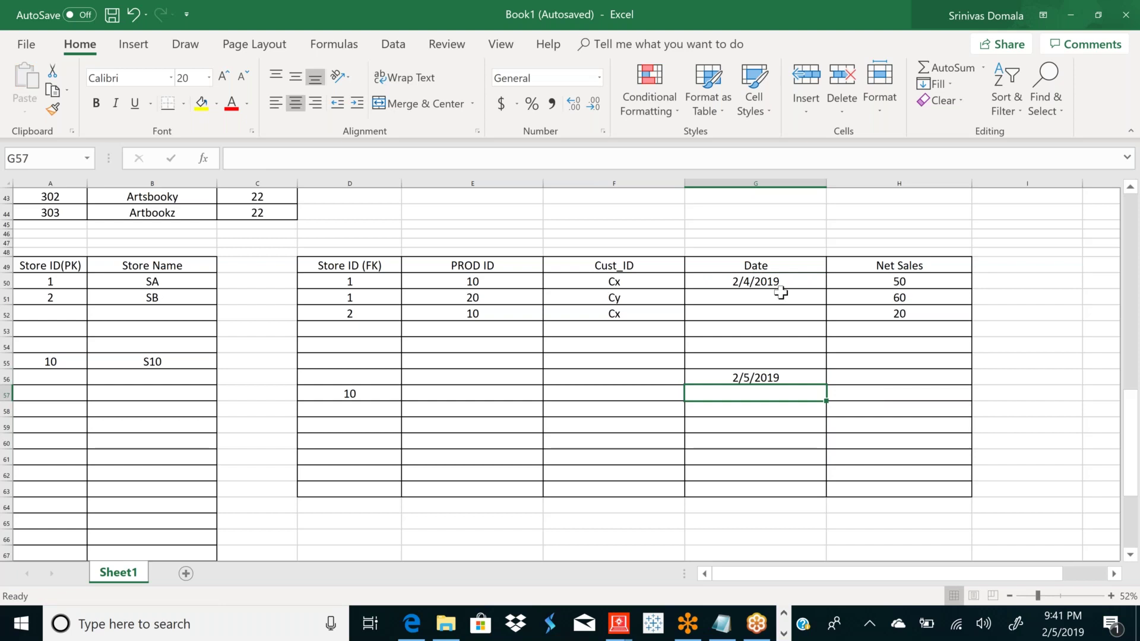
Copy the date from G50 into the Date cells G51 through G54.
click(785, 283)
key(ctrl+c)
drag(746, 297, 746, 344)
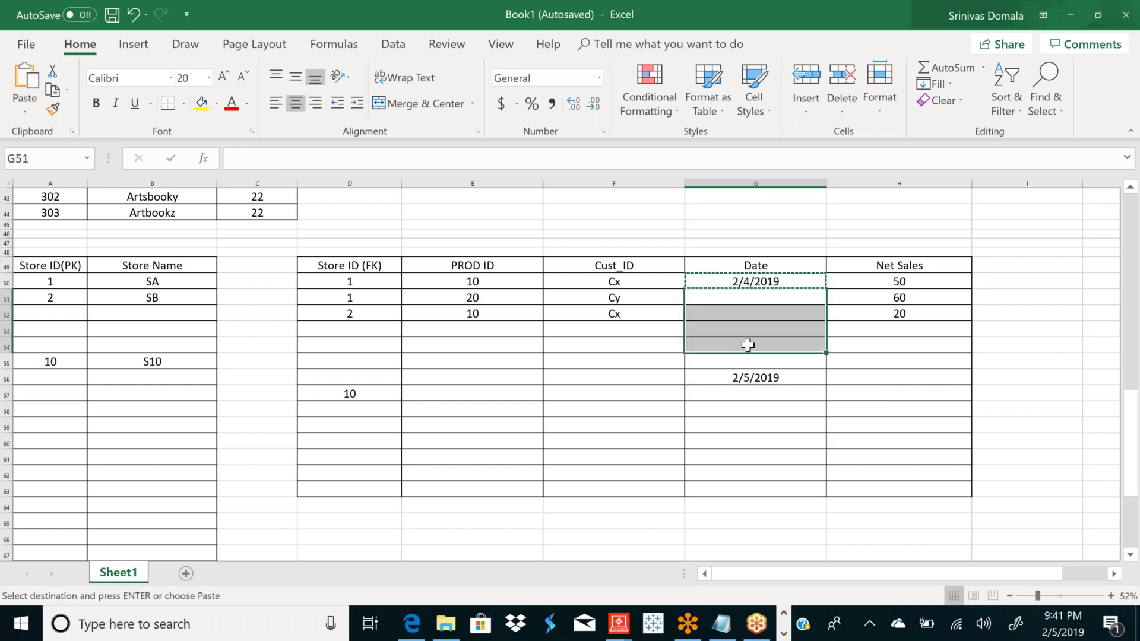
key(ctrl+v)
Enter Net Sales values of 25 in H53 and 30 in H54.
click(897, 332)
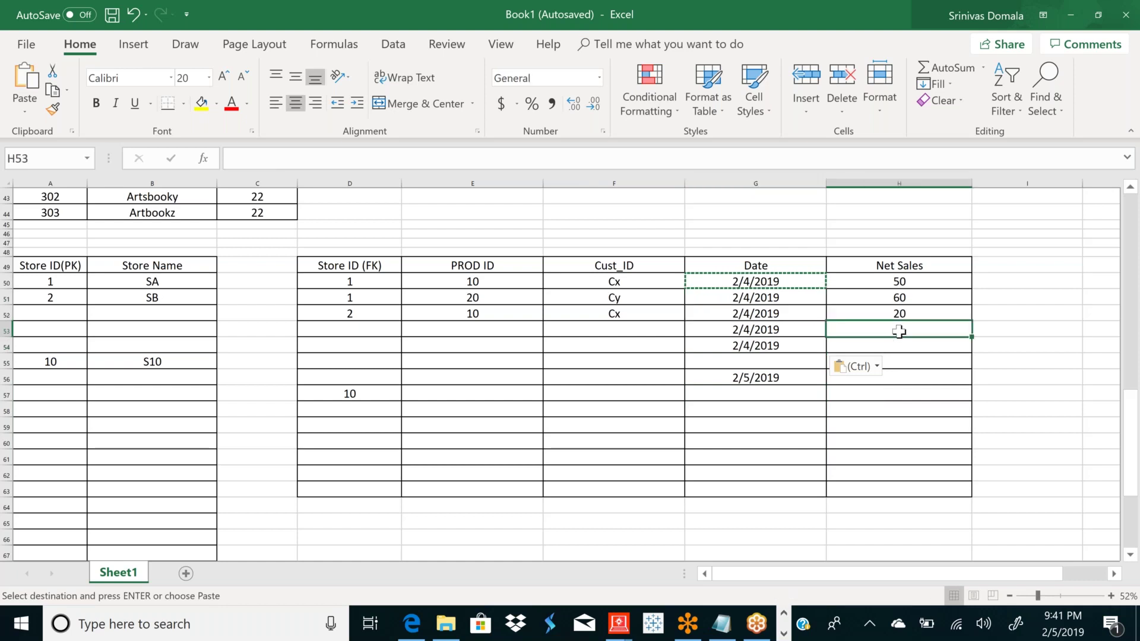
text(25)
key(Return)
text(30)
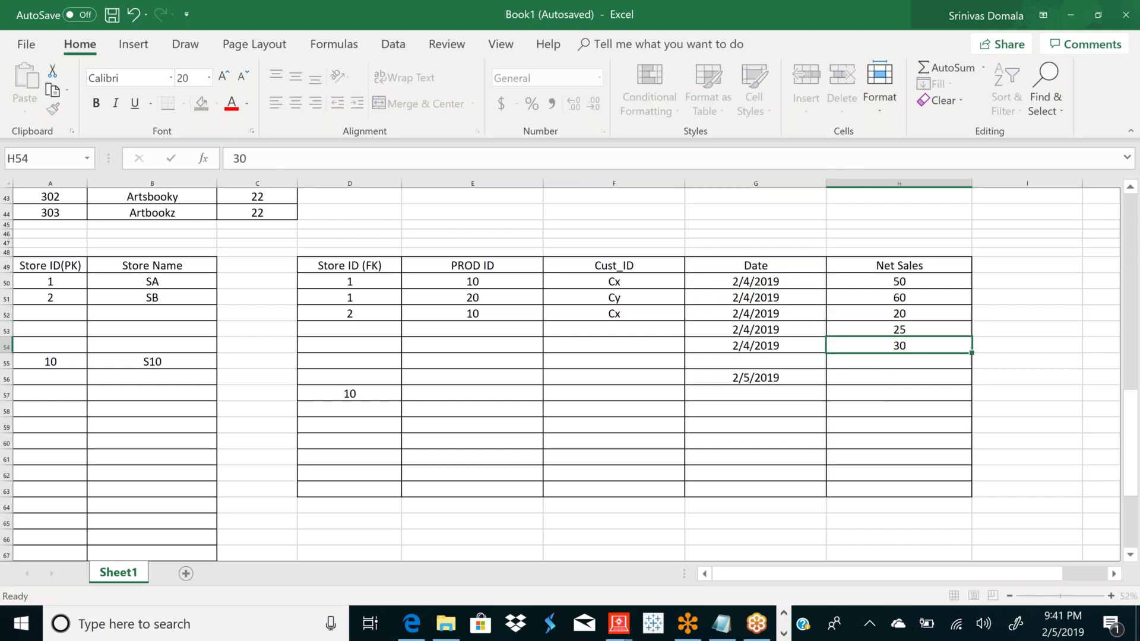
Enter store IDs 10 in D53 and 20 in D54 of the Store ID (FK) column.
click(347, 409)
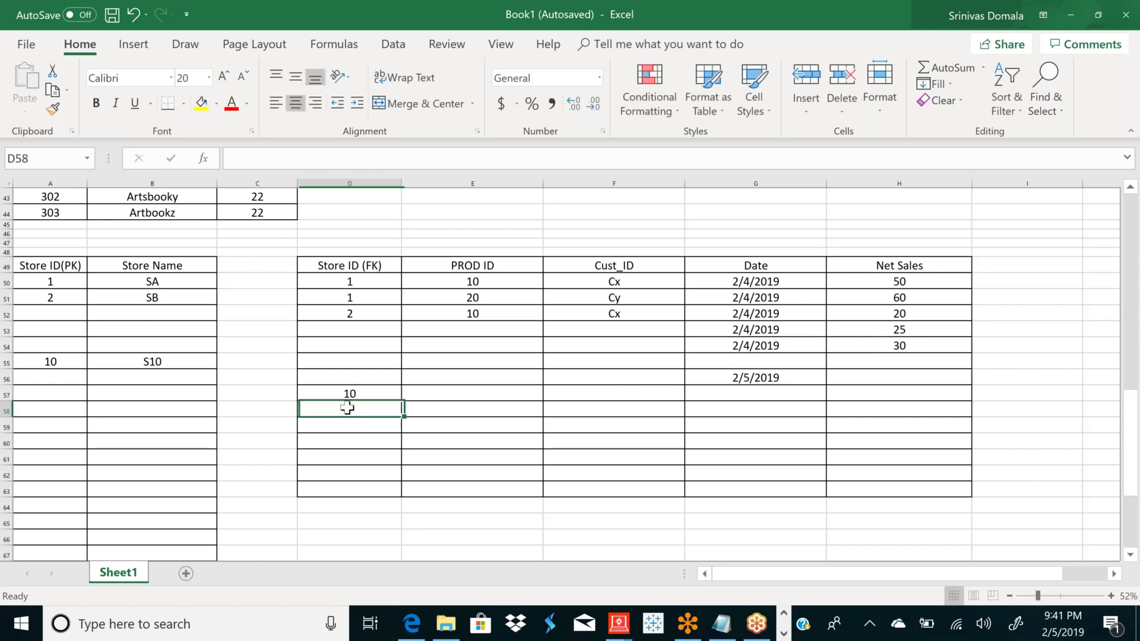
click(361, 326)
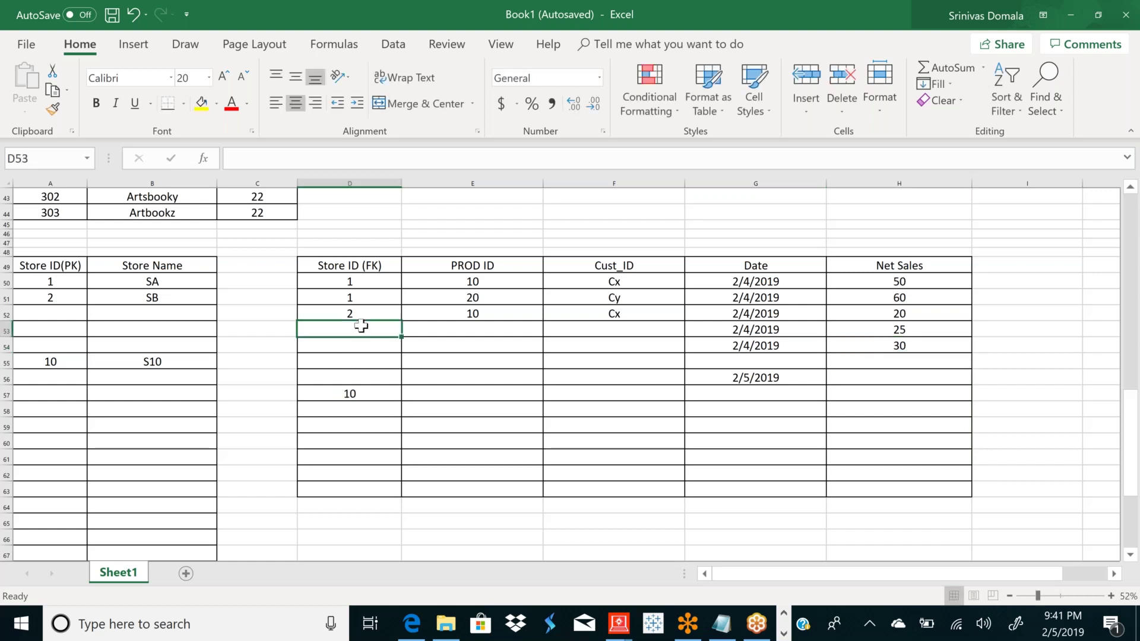
text(10)
key(Return)
text(20)
key(Return)
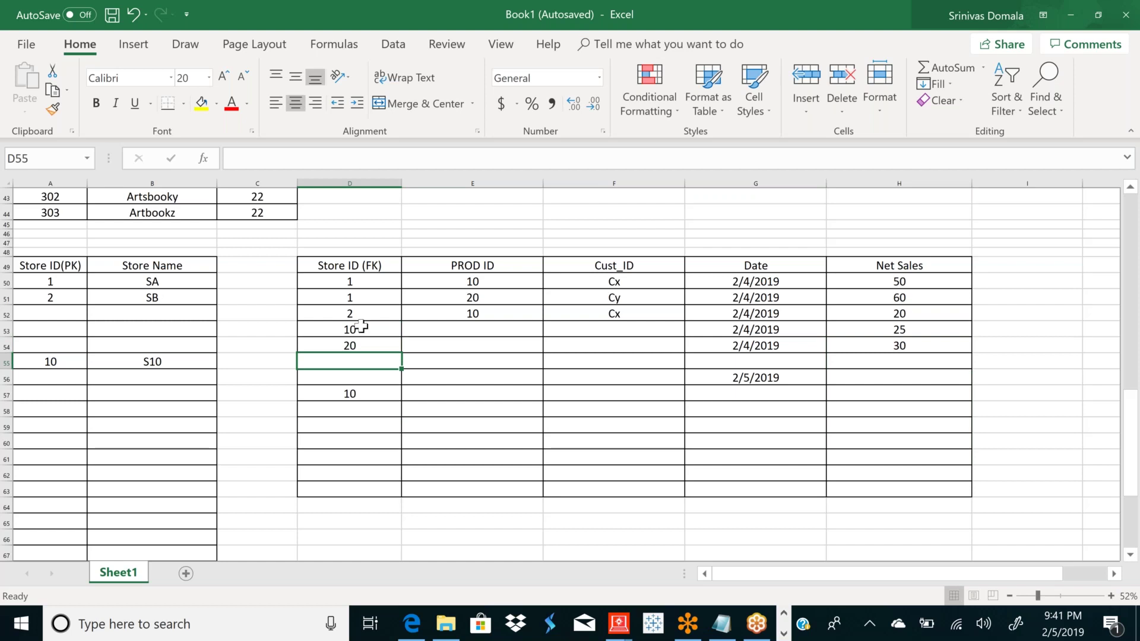
Enter PROD ID values 30 in E53 and 20 in E54.
click(439, 329)
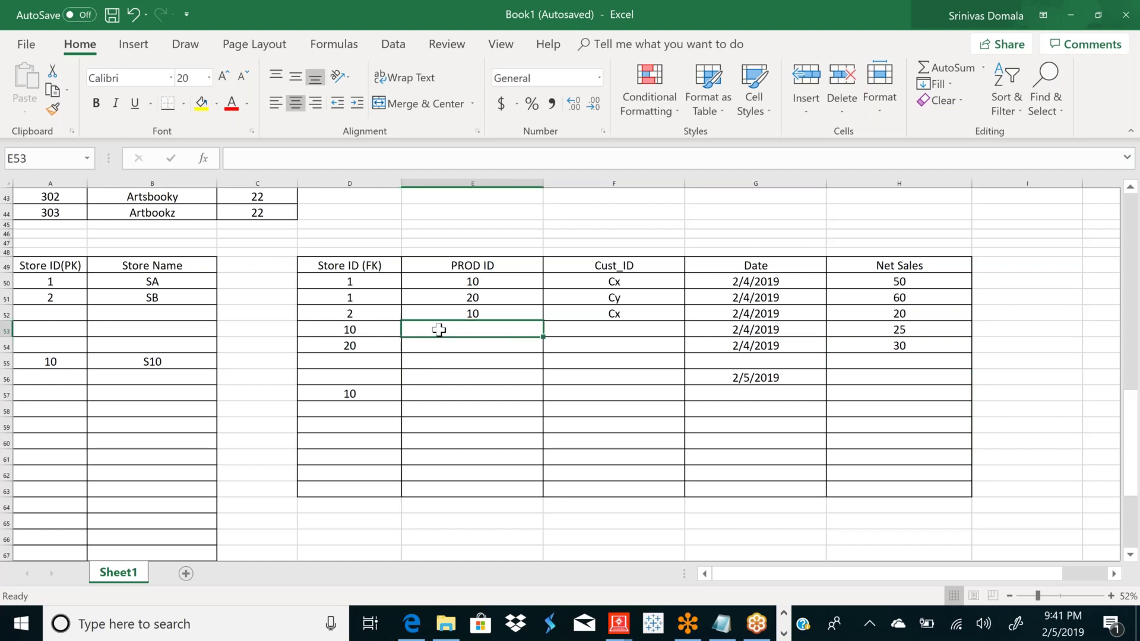
text(30)
key(Return)
text(20)
key(Return)
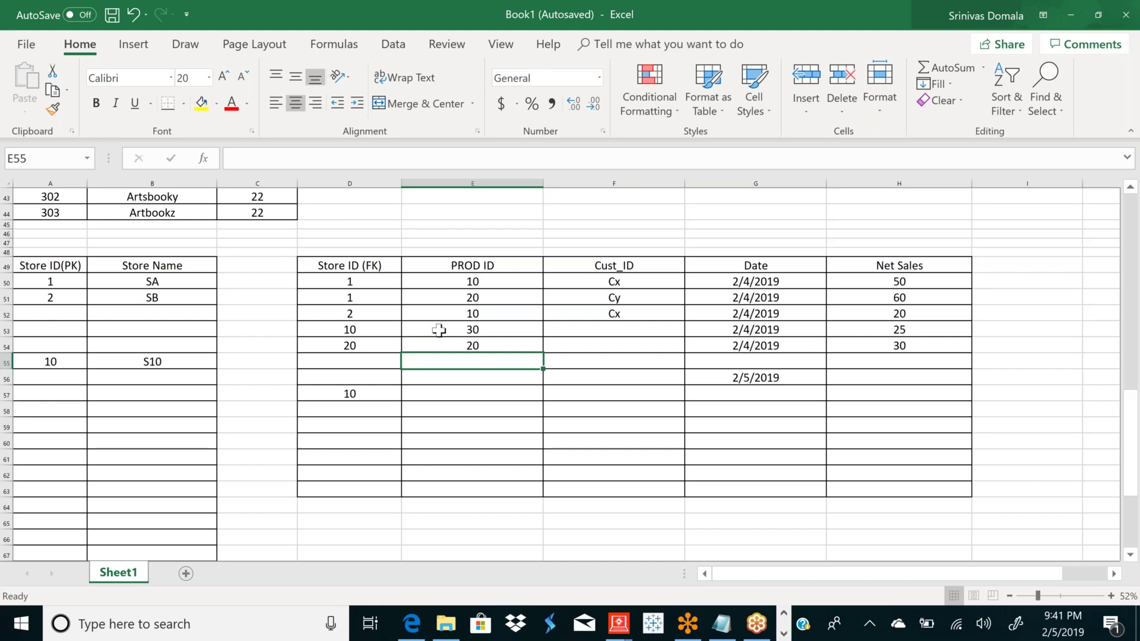
Fill the Cust_ID column with cx in F53 and cy in F54.
click(649, 330)
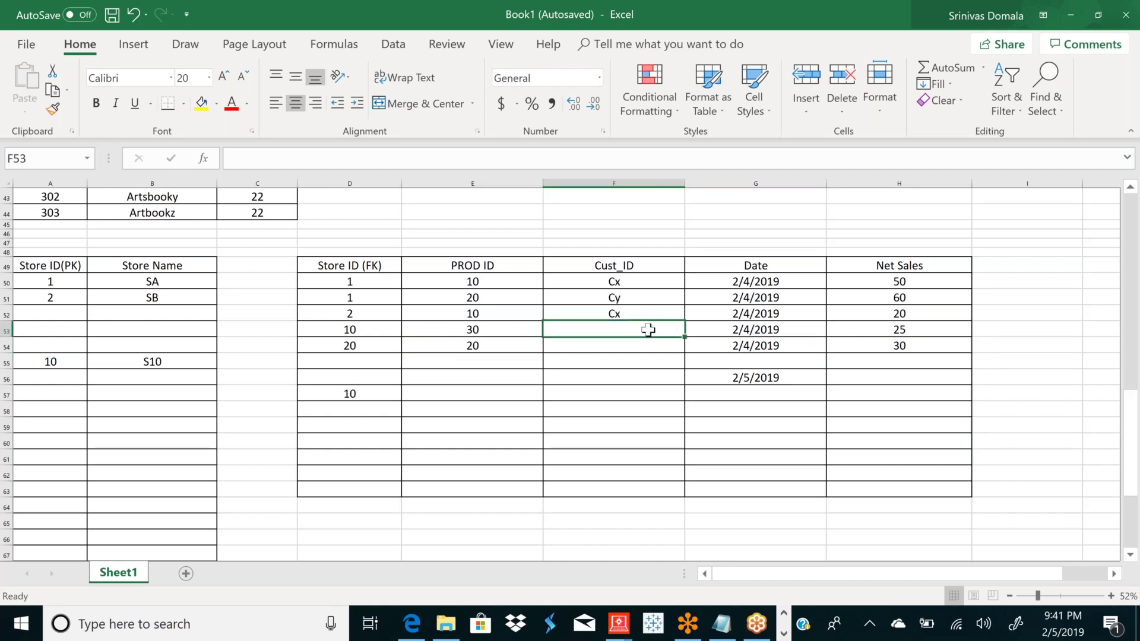
text(cx)
key(Return)
text(cy)
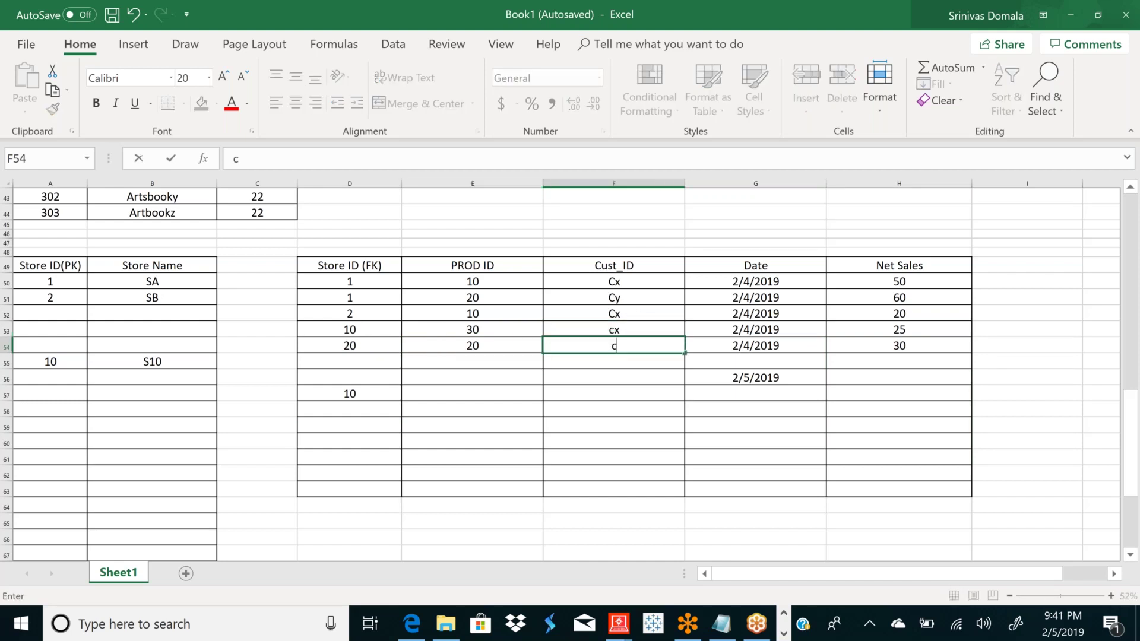
click(885, 344)
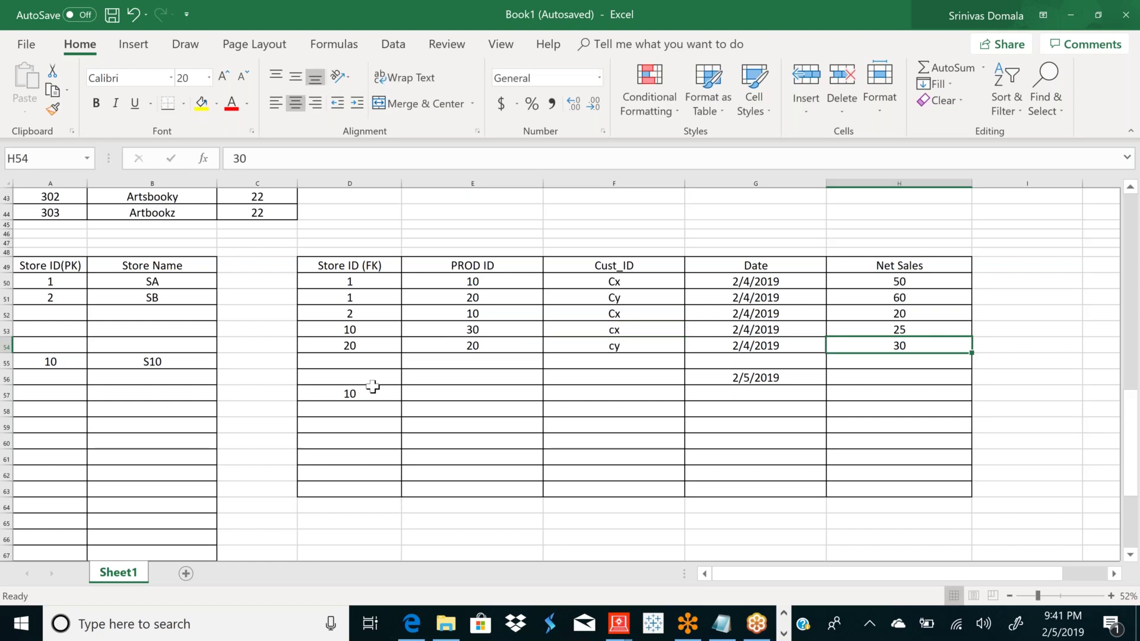
Copy the product, customer, date and sales values in E51:H54 into the block starting at E59.
click(350, 410)
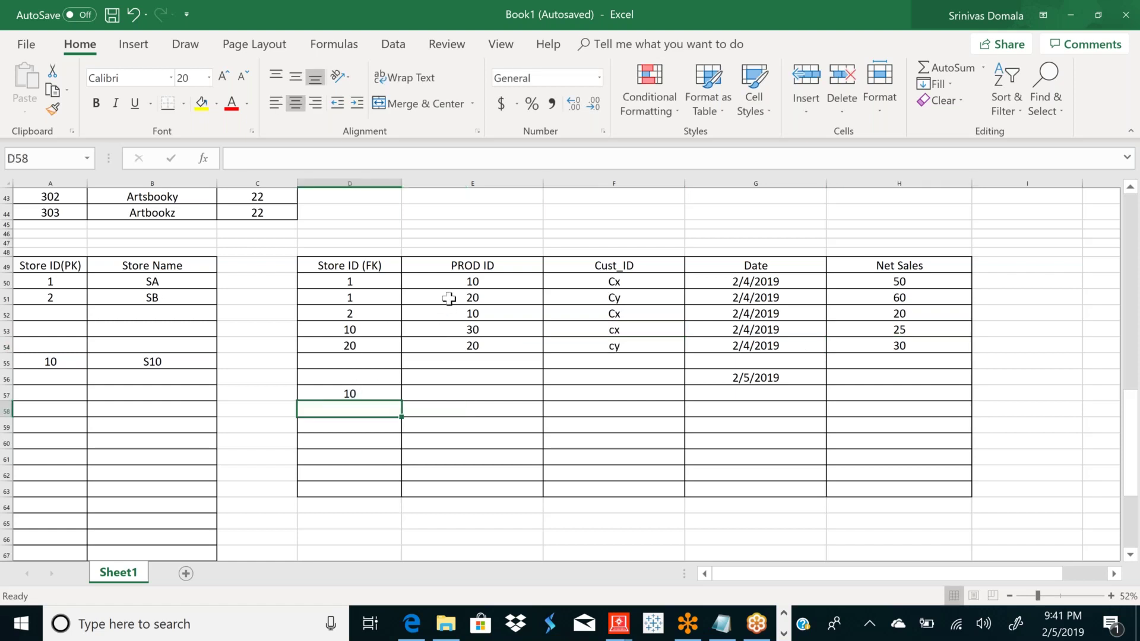
drag(448, 298, 883, 346)
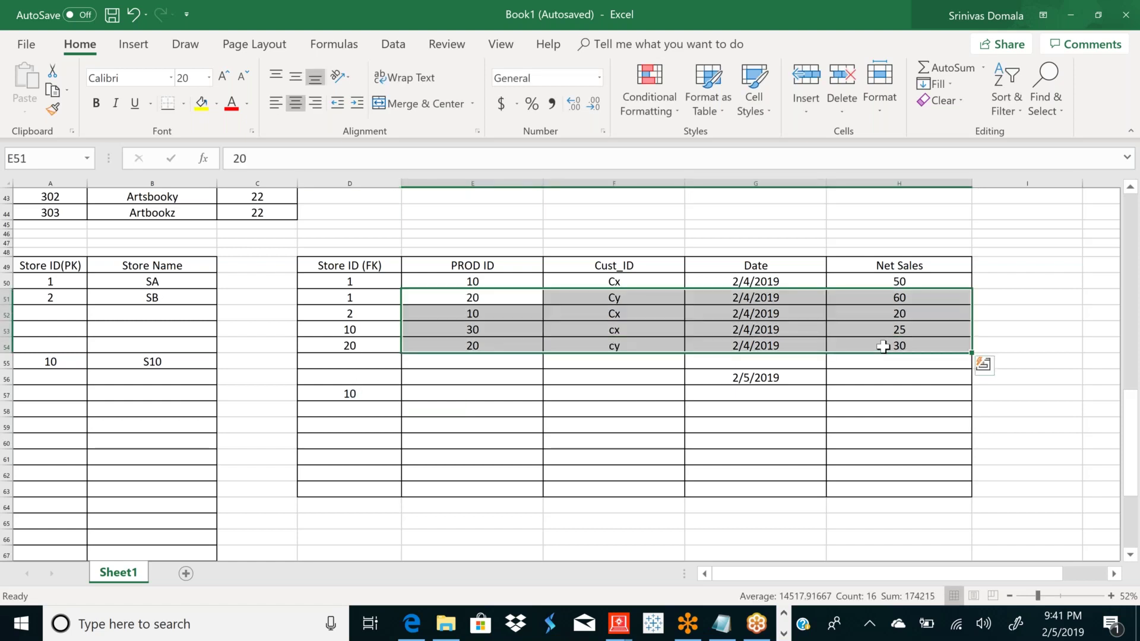
key(ctrl+c)
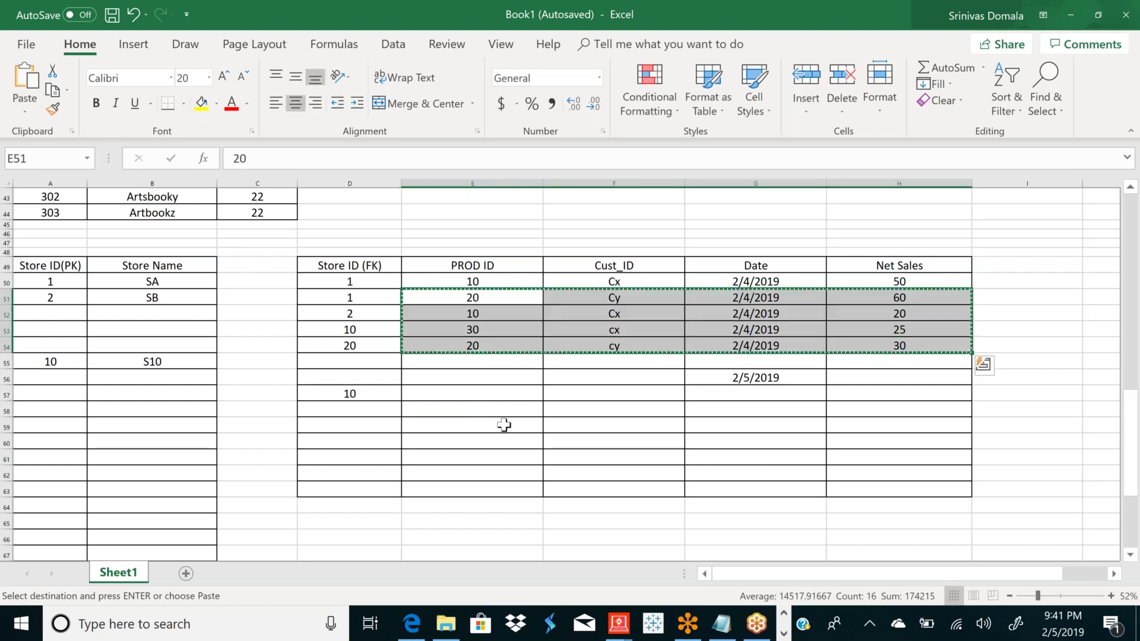
click(439, 395)
click(452, 425)
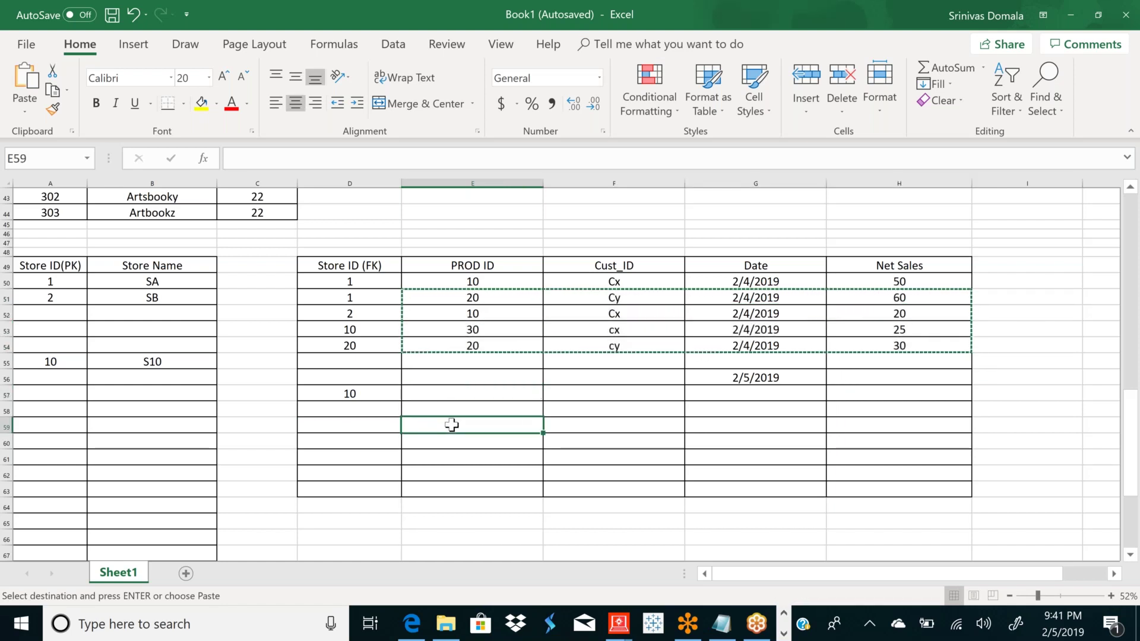
key(ctrl+v)
click(467, 411)
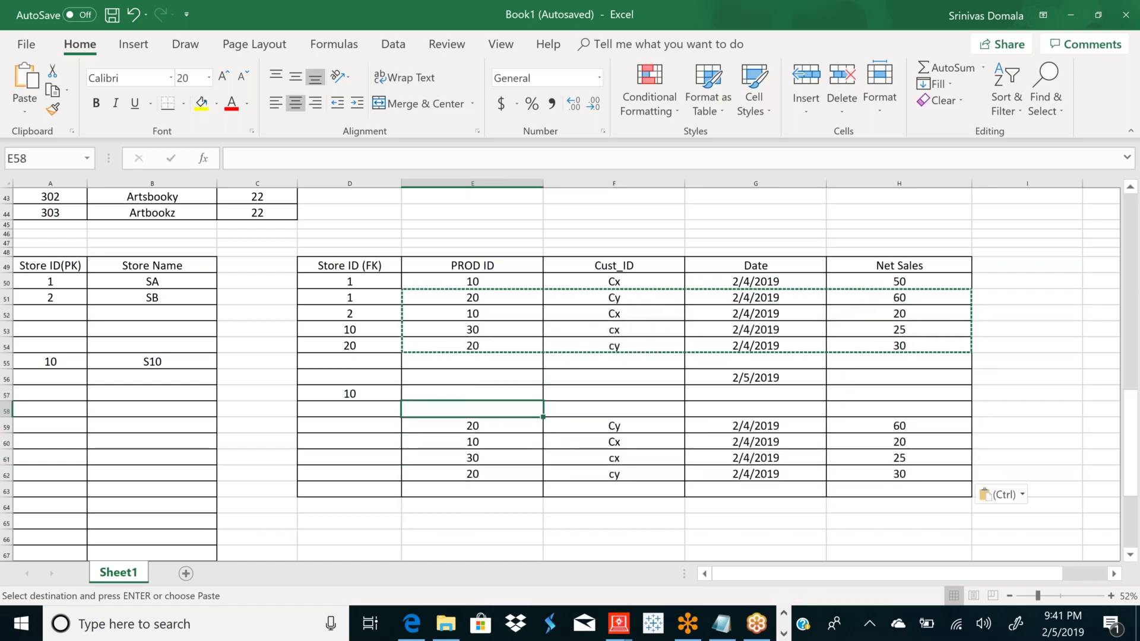
Enter store IDs 1, 2, 1, 3 and 1 down the Store ID (FK) column from D58 to D62.
click(361, 412)
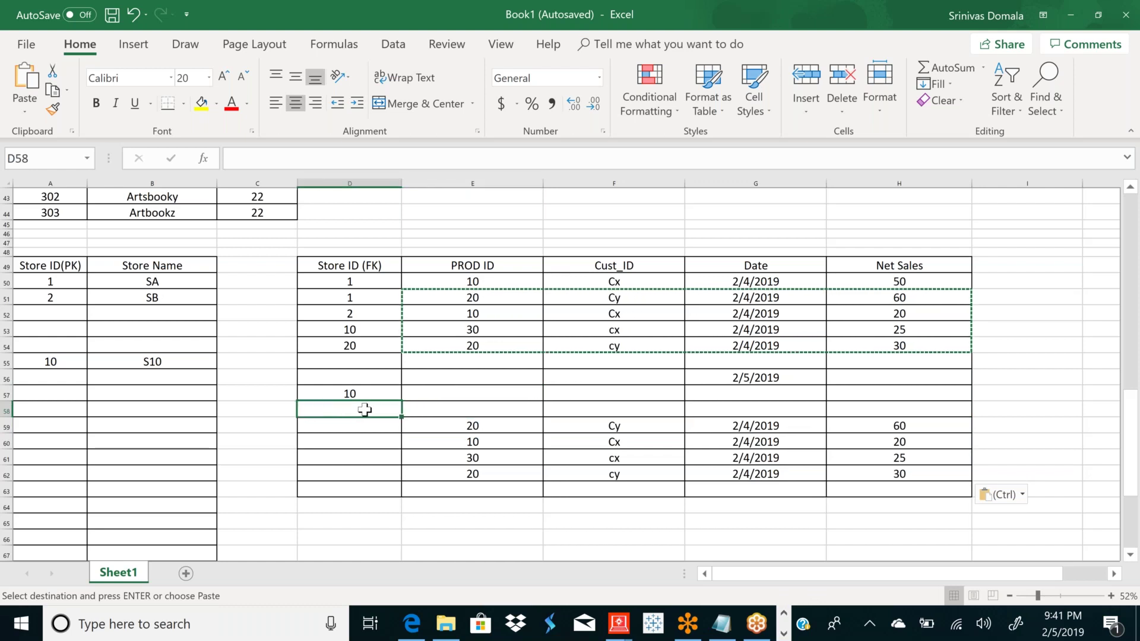
text(1)
key(Return)
text(2)
key(Return)
text(1)
key(Return)
text(3)
key(Return)
text(1)
key(Return)
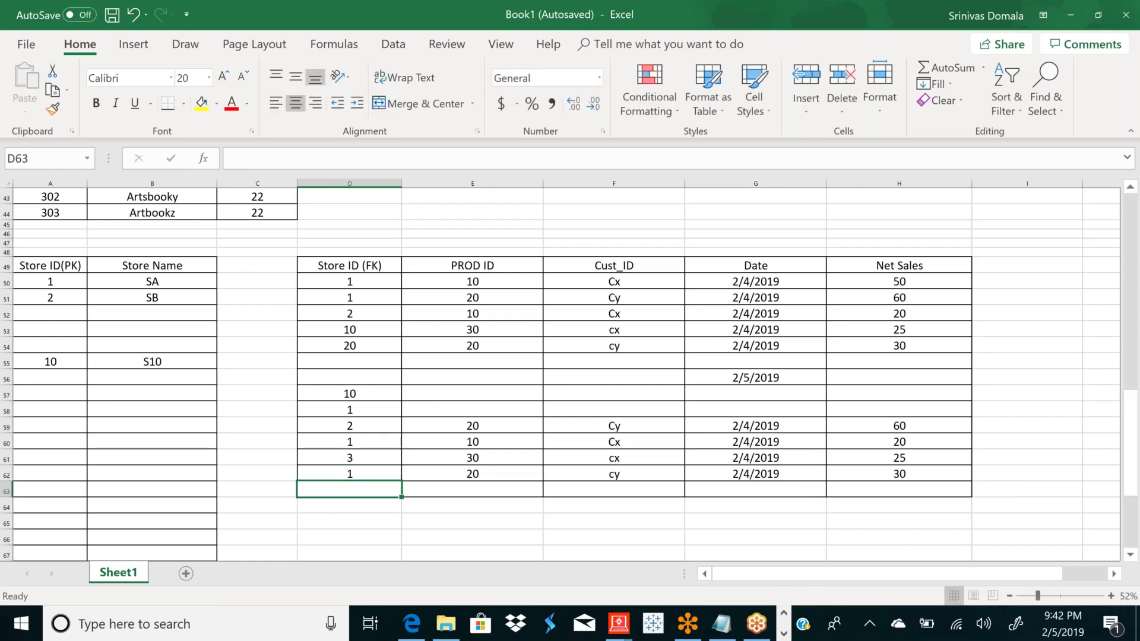
Clear the surplus store IDs in D57 and D58 above the second block of sales rows.
click(364, 394)
key(BackSpace)
key(Return)
key(BackSpace)
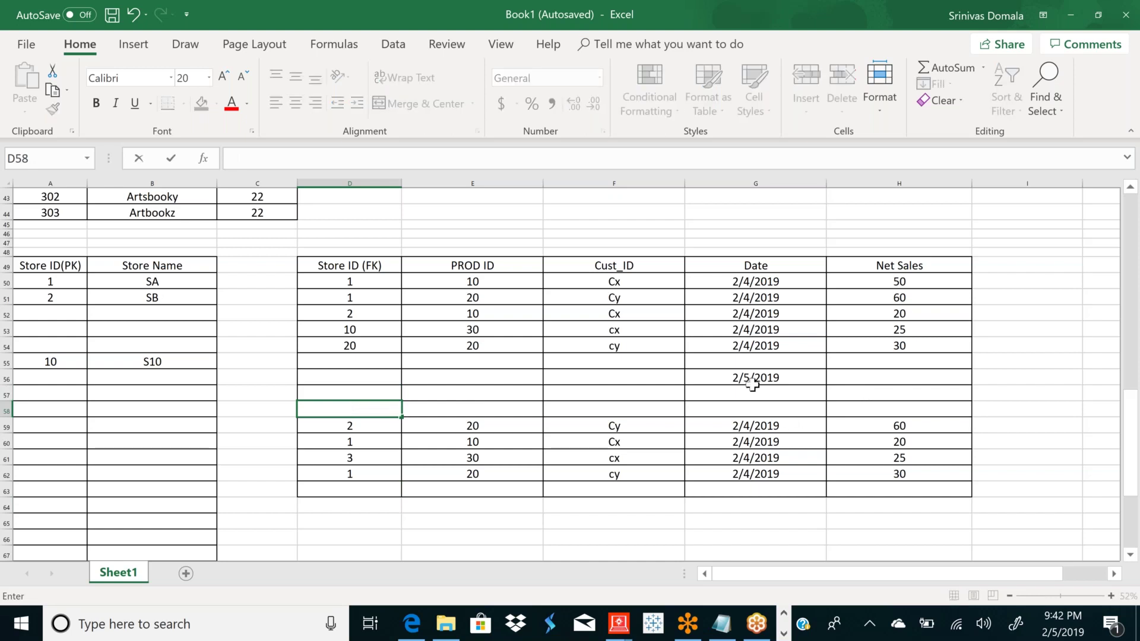
Copy the date 2/5/2019 from G56 into the Date cells G59 to G62 of the second sales block.
click(755, 379)
key(ctrl+c)
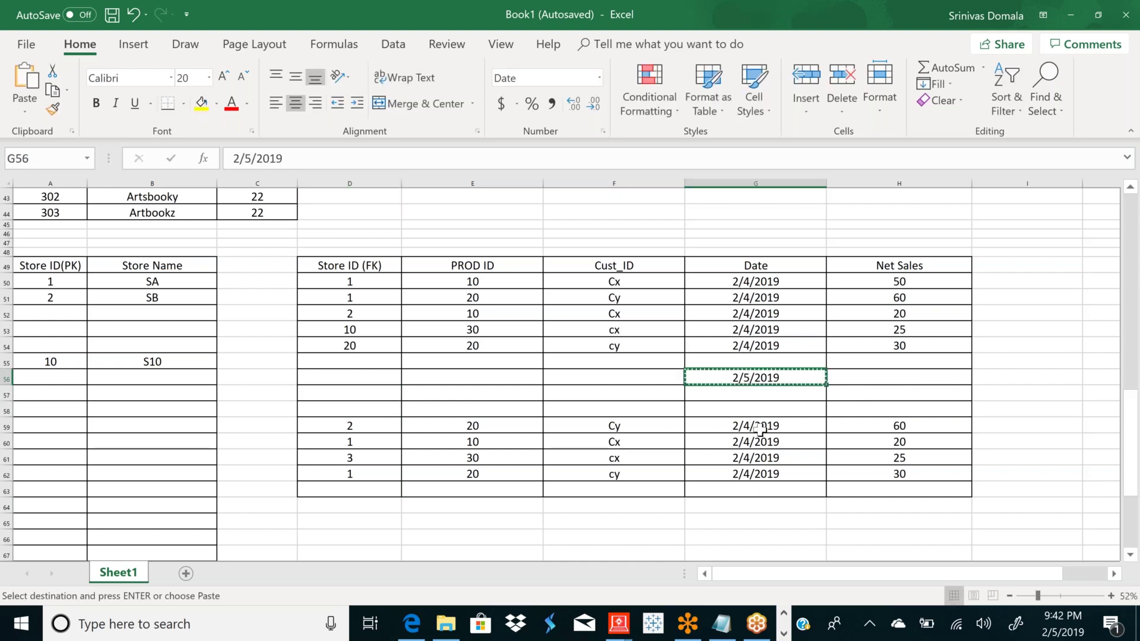
drag(756, 425, 770, 472)
key(ctrl+v)
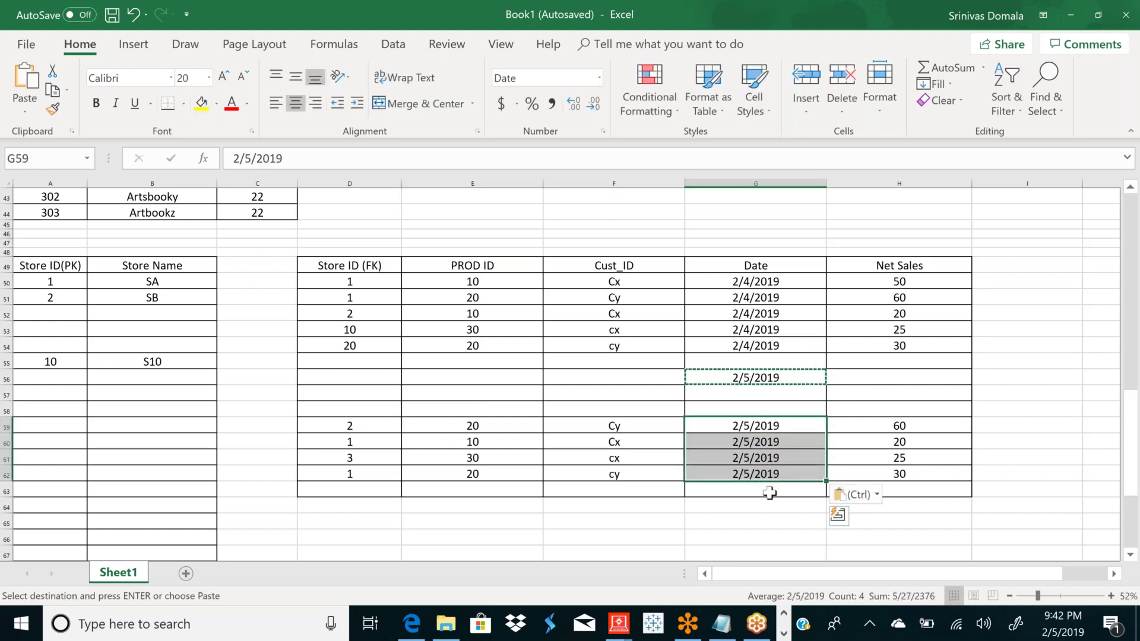
click(715, 486)
Change the Cust_ID in F59 to Ca and the one in F60 to Cc.
click(636, 427)
key(Escape)
text(C)
click(641, 444)
key(BackSpace)
text(c)
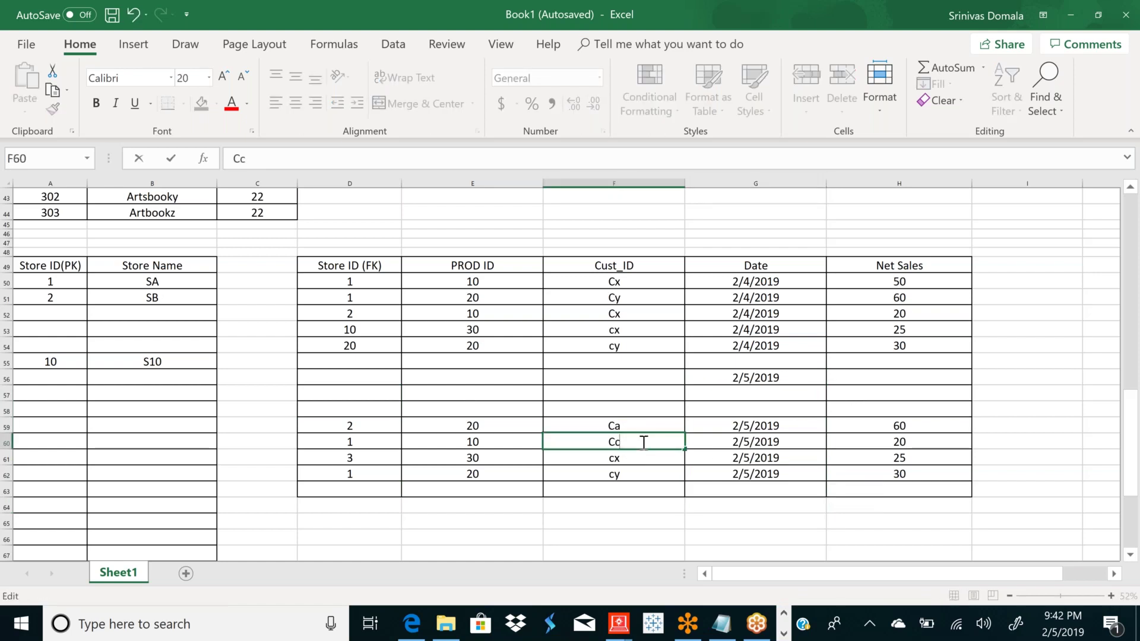
click(707, 461)
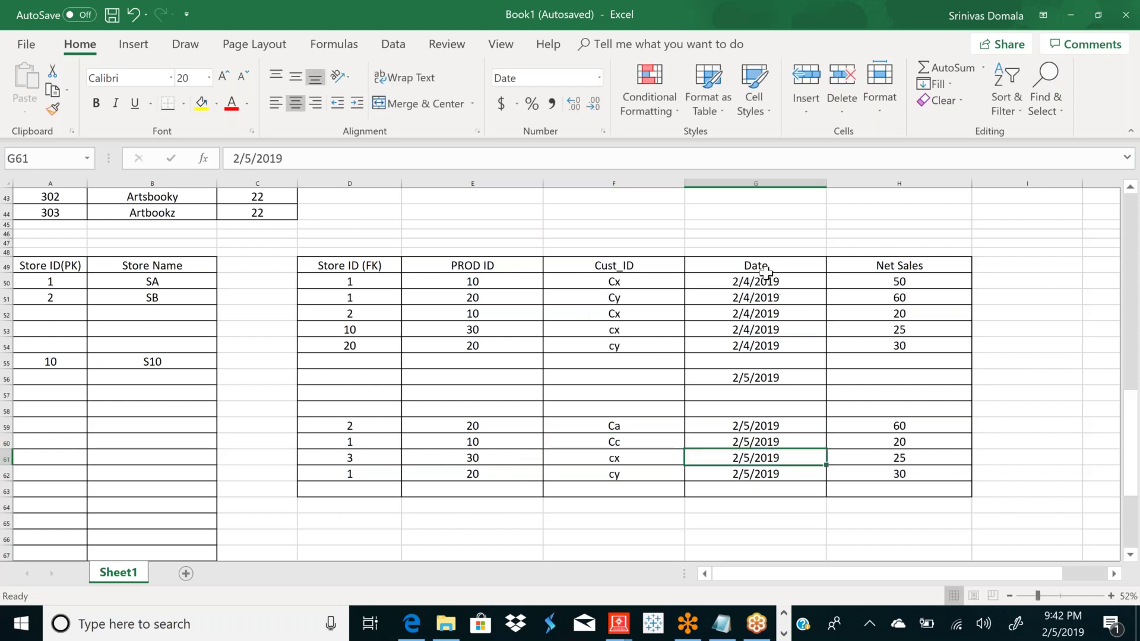
Clear the stray date in G56 between the two blocks of sales rows.
drag(758, 281, 755, 346)
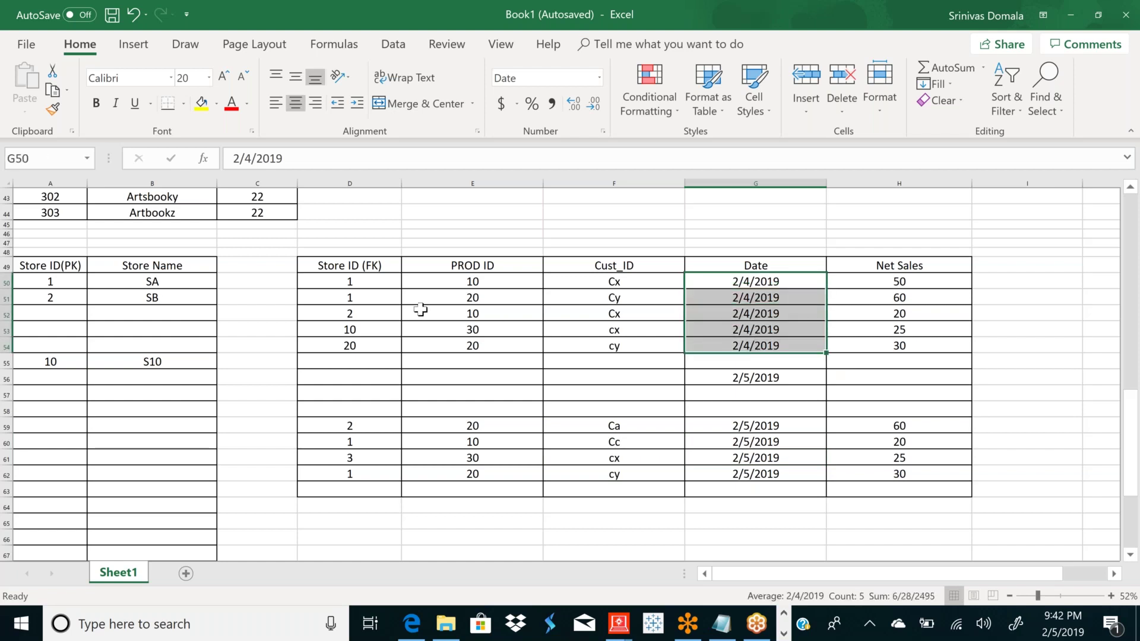
drag(342, 282, 373, 342)
drag(795, 284, 784, 362)
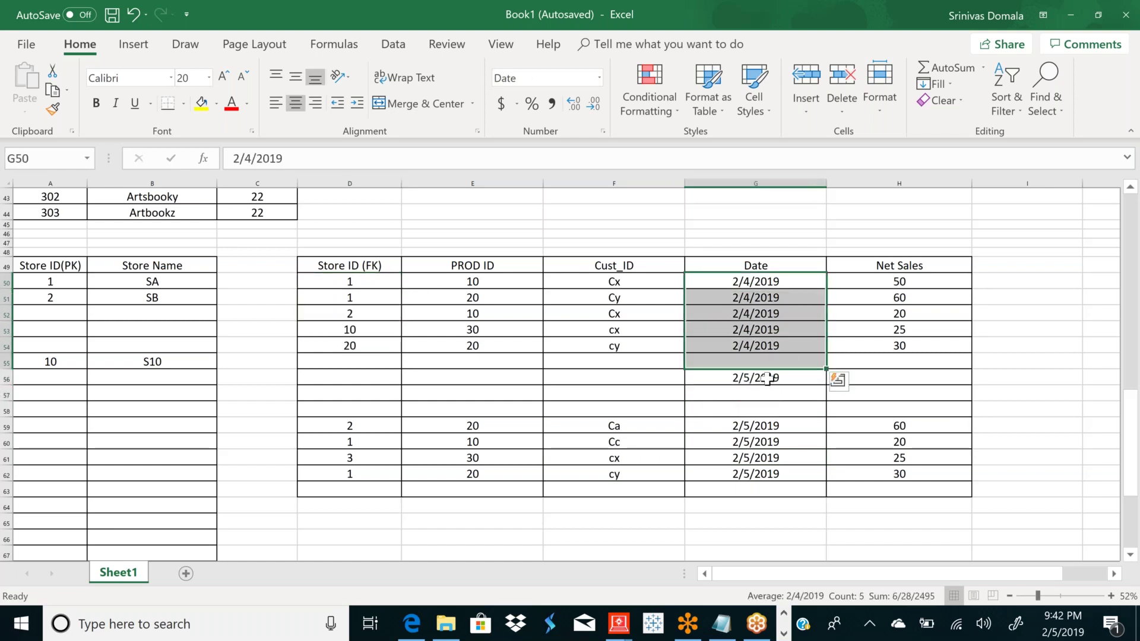
click(768, 378)
key(BackSpace)
click(756, 409)
Examine the dates in the second block and the Net Sales values across both blocks, row by row and as a whole.
drag(742, 426, 737, 474)
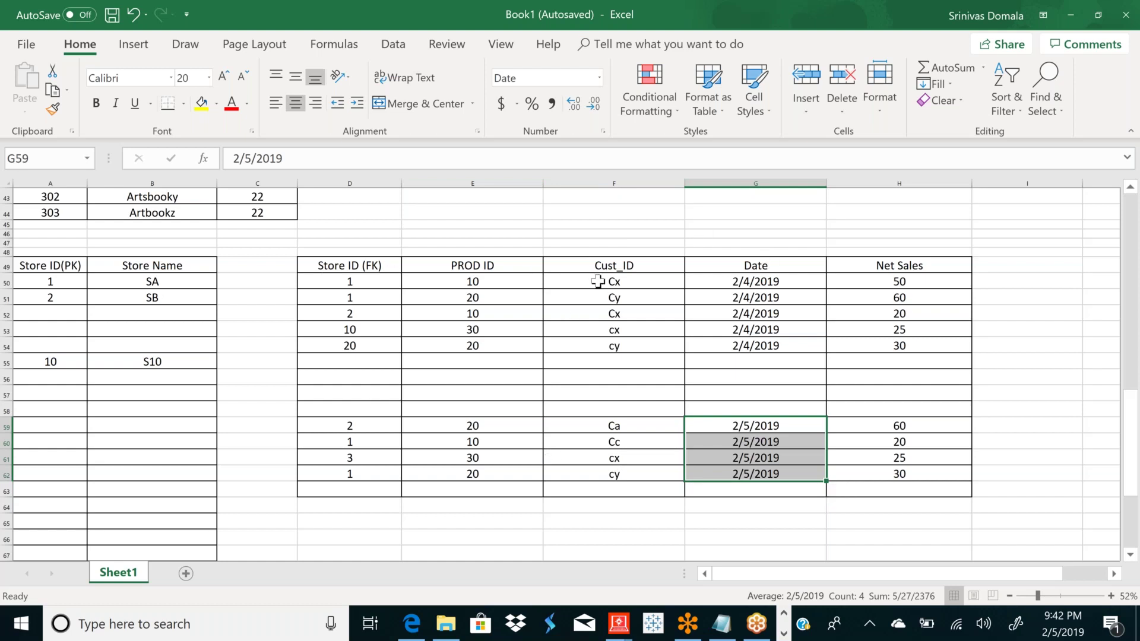
click(780, 487)
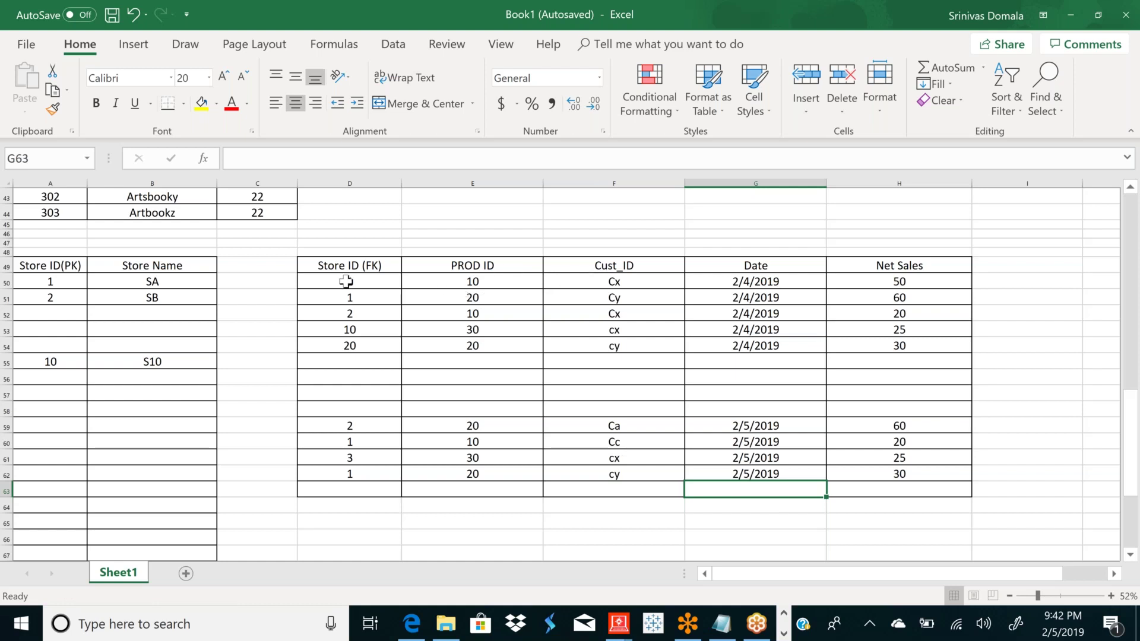
drag(346, 280, 886, 285)
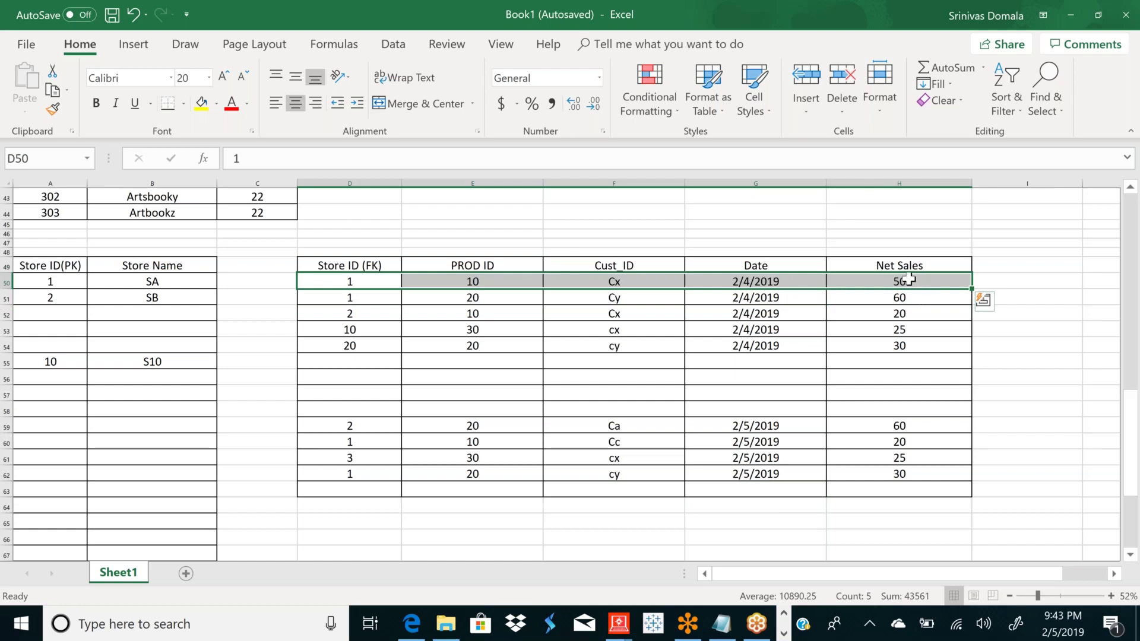
click(909, 279)
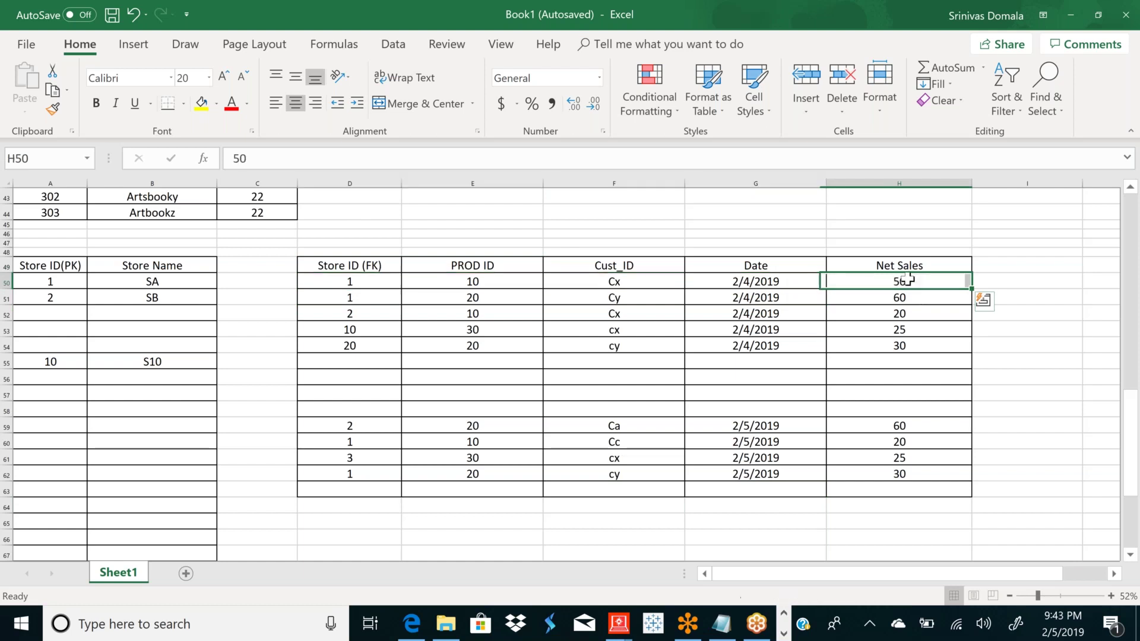
click(894, 329)
click(897, 441)
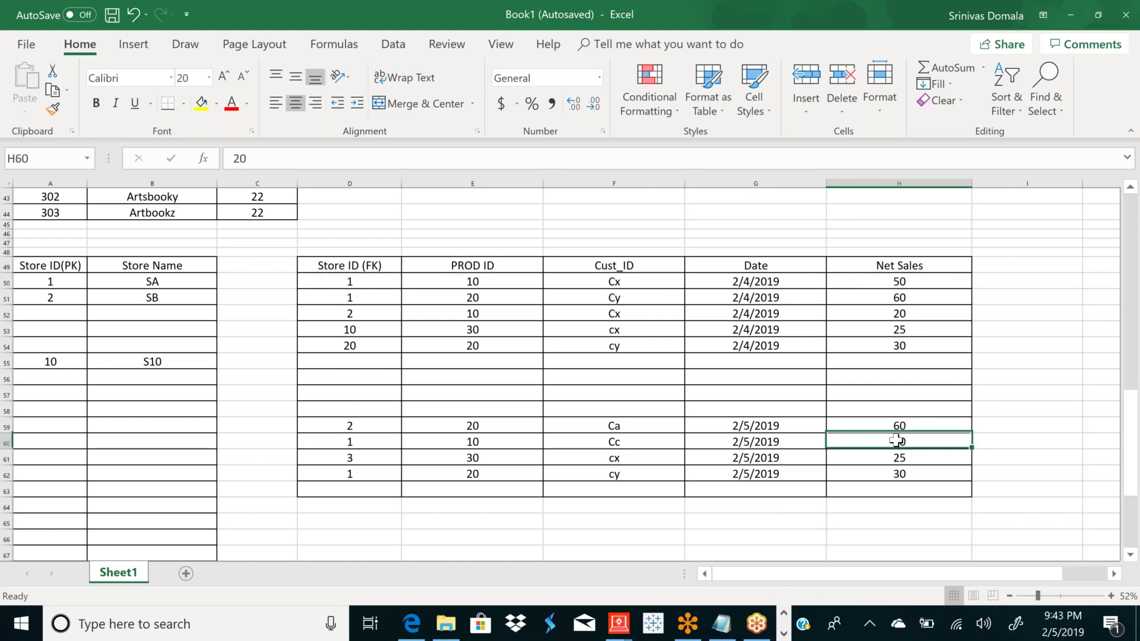
click(911, 479)
click(915, 281)
click(899, 299)
click(898, 315)
click(899, 331)
click(897, 443)
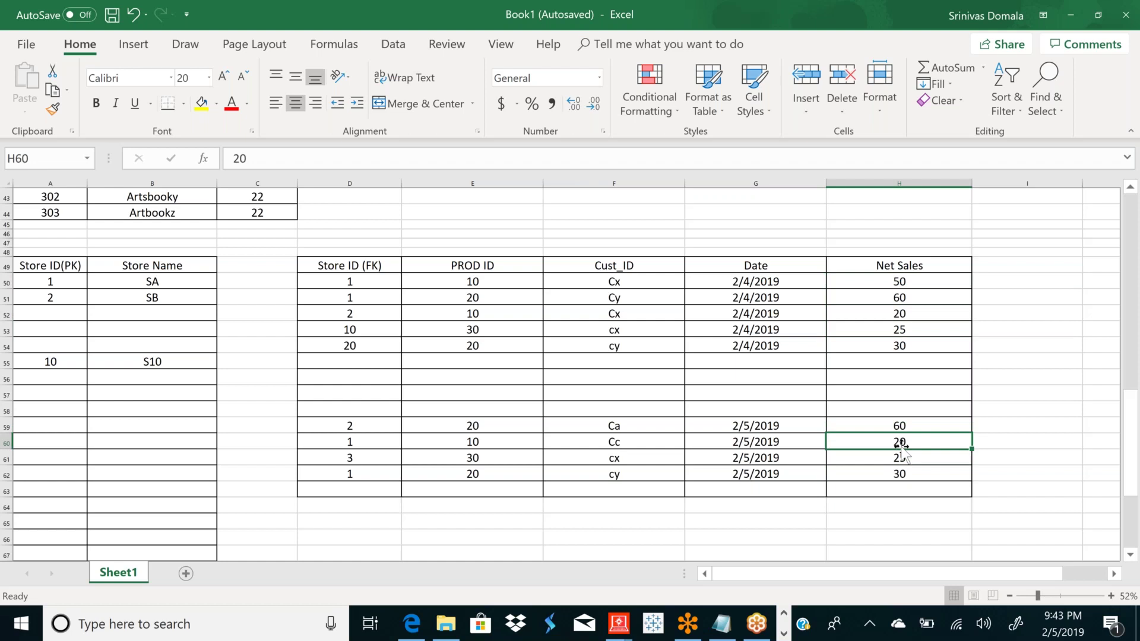
drag(899, 262, 906, 331)
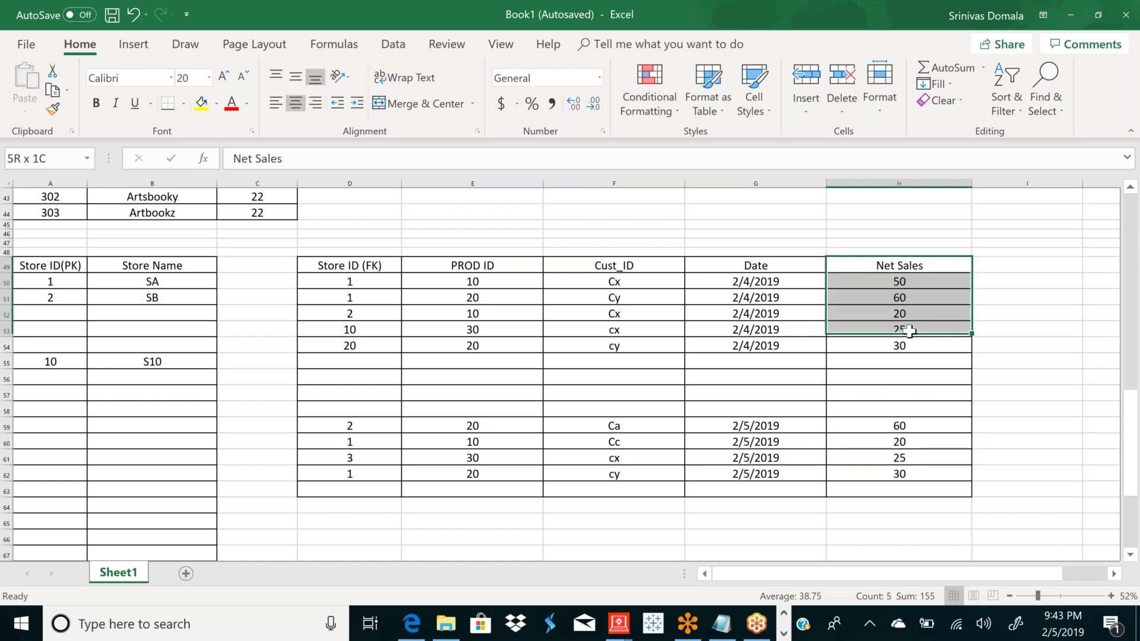
click(907, 283)
drag(909, 282, 904, 474)
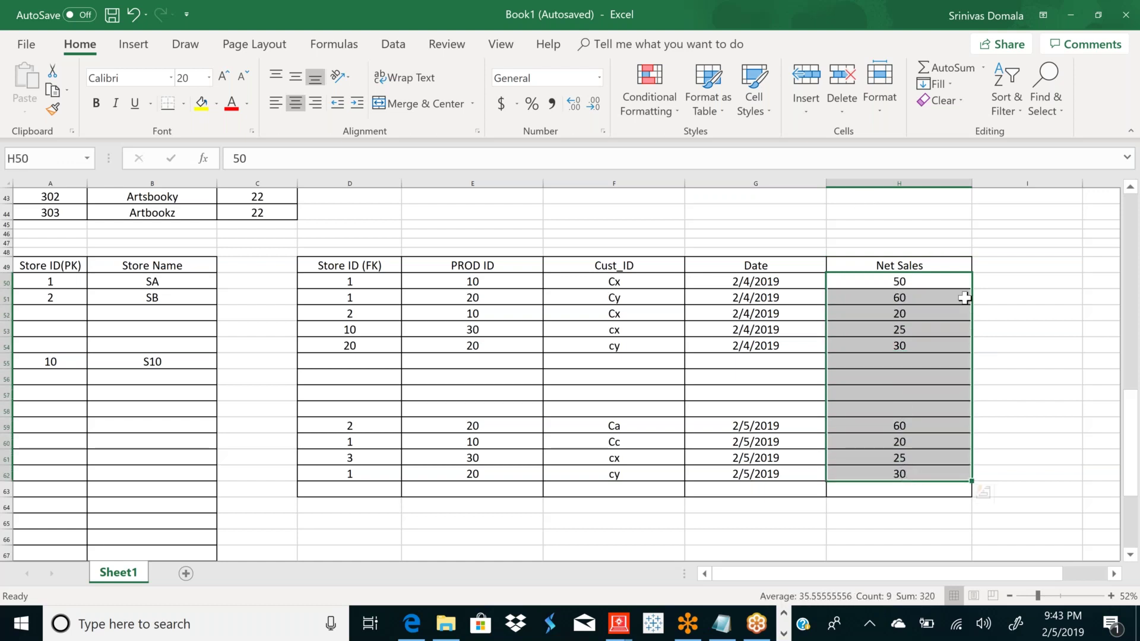
click(923, 308)
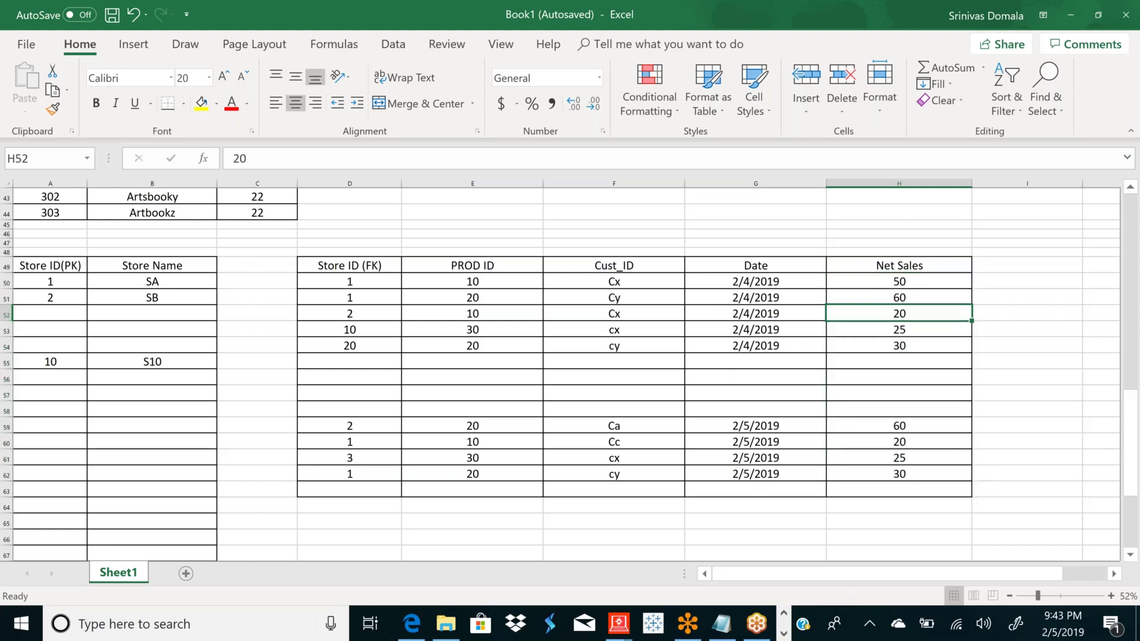
Examine the Net Sales of the 2/4/2019 rows by date and by the customer in F50.
click(777, 281)
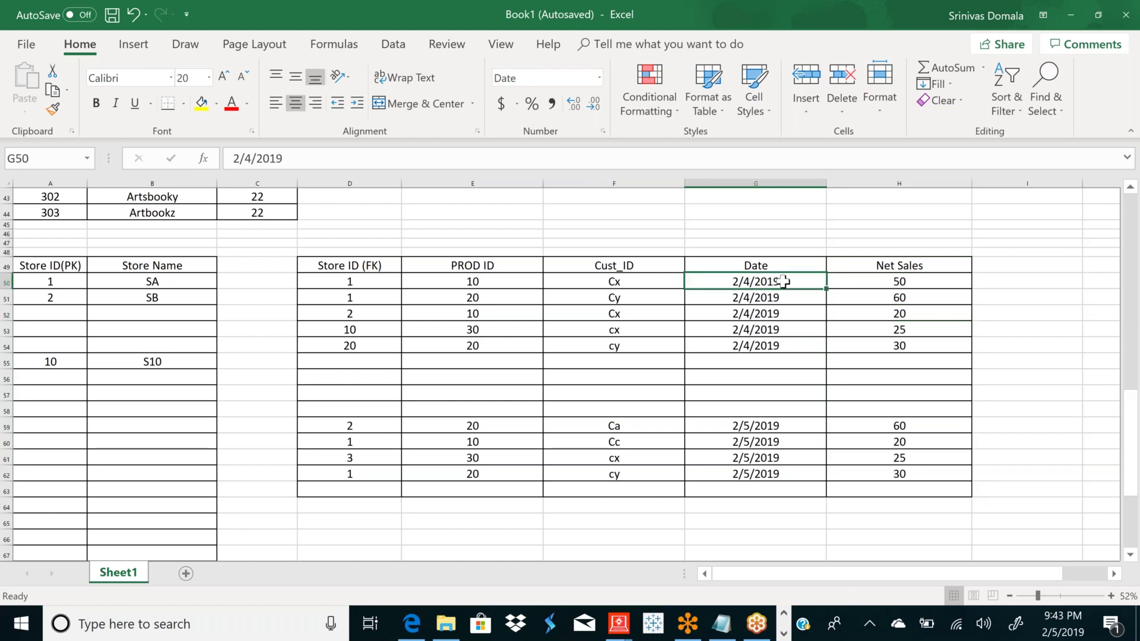
drag(884, 281, 920, 355)
drag(919, 378, 921, 379)
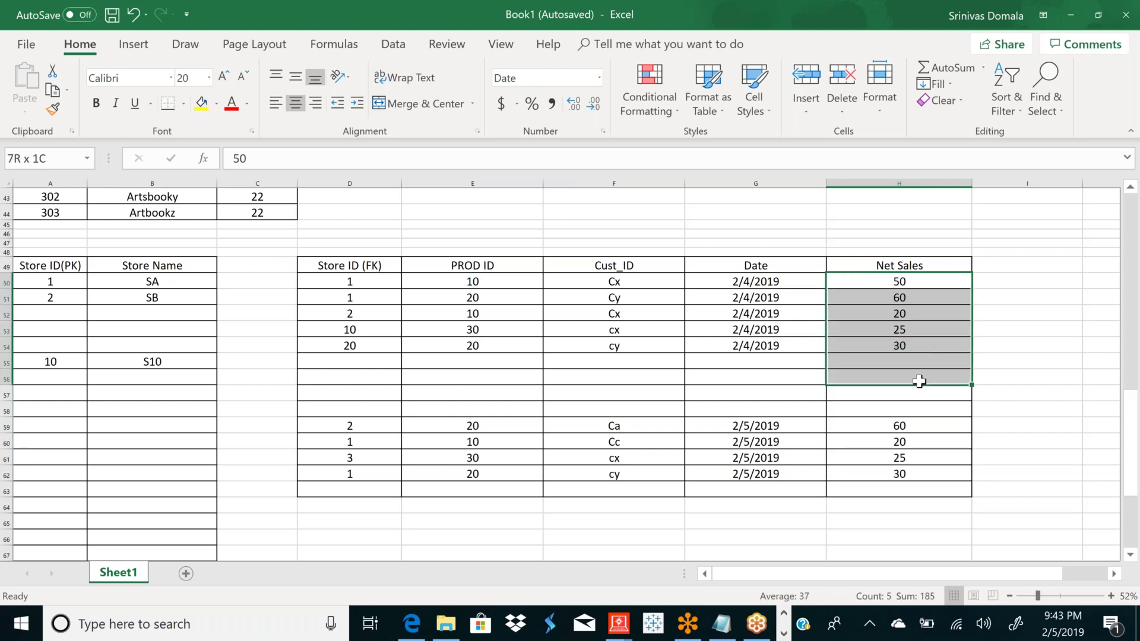
click(774, 277)
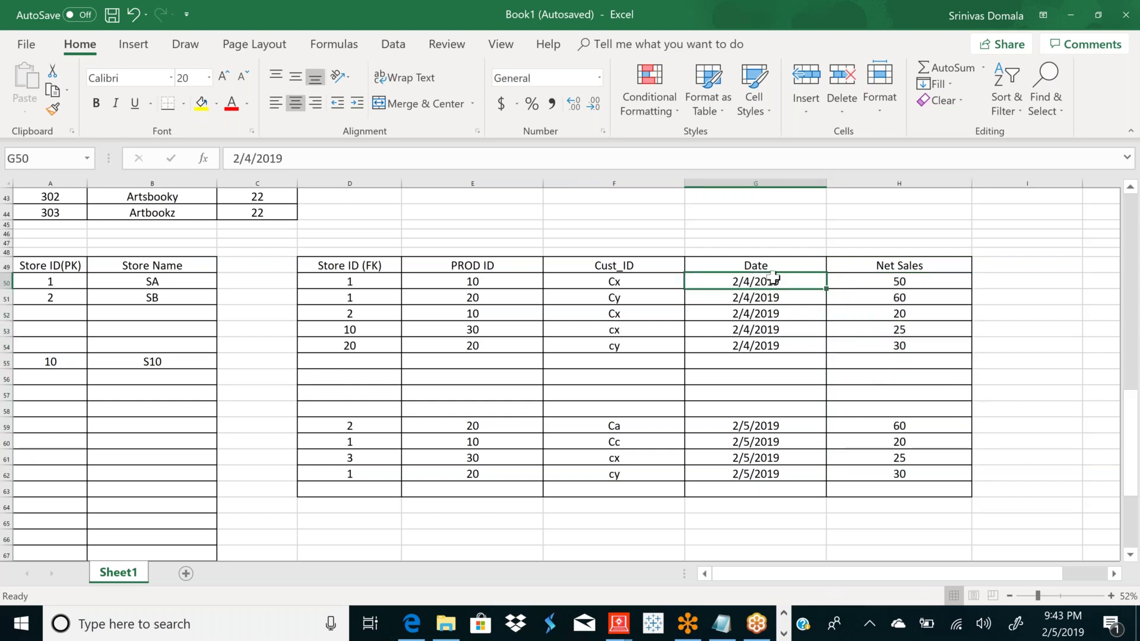
drag(891, 283, 912, 363)
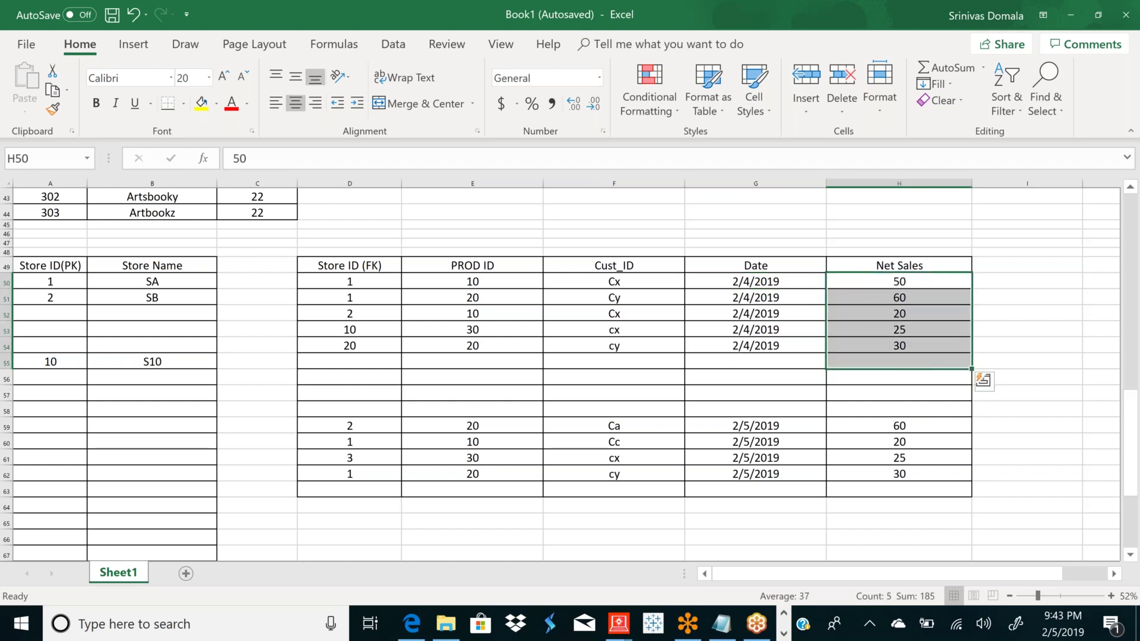
click(625, 279)
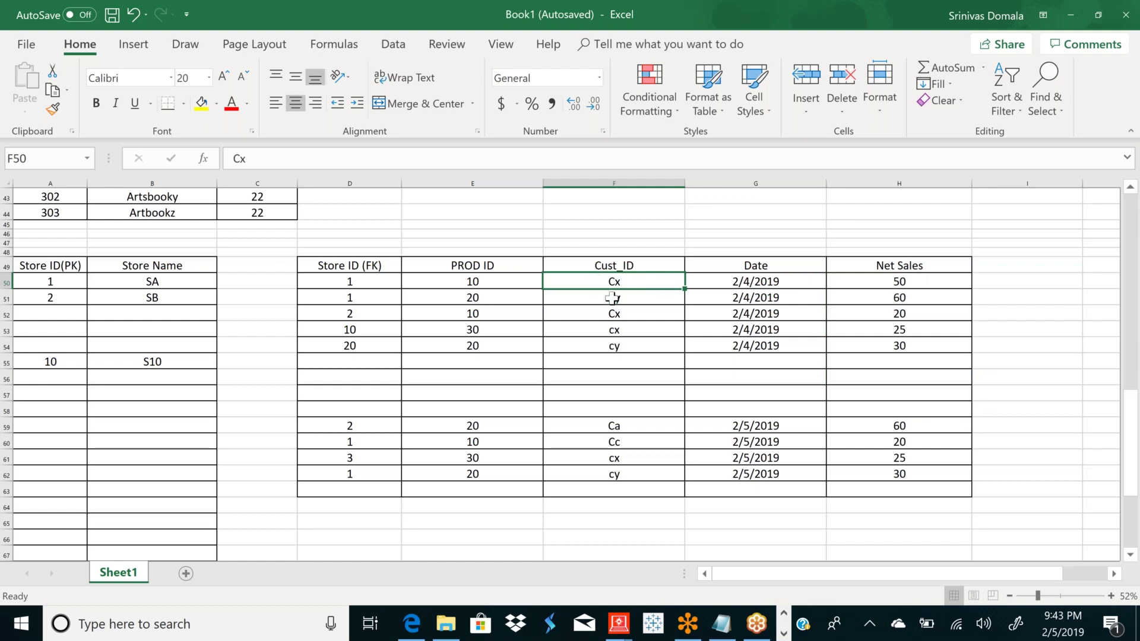
double_click(647, 281)
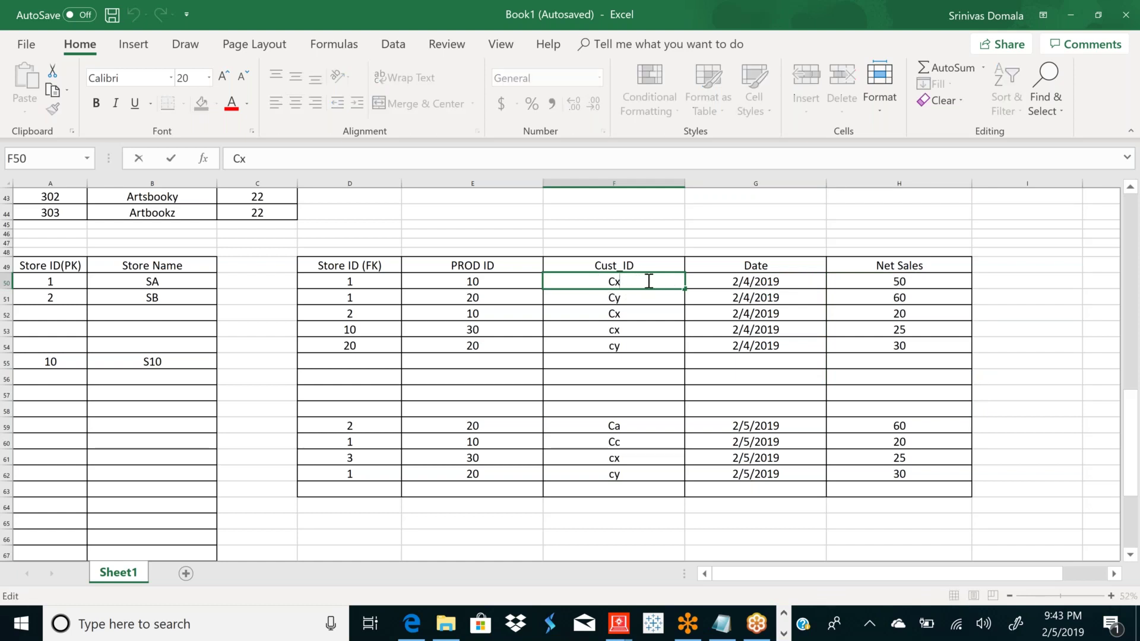
drag(645, 279, 585, 277)
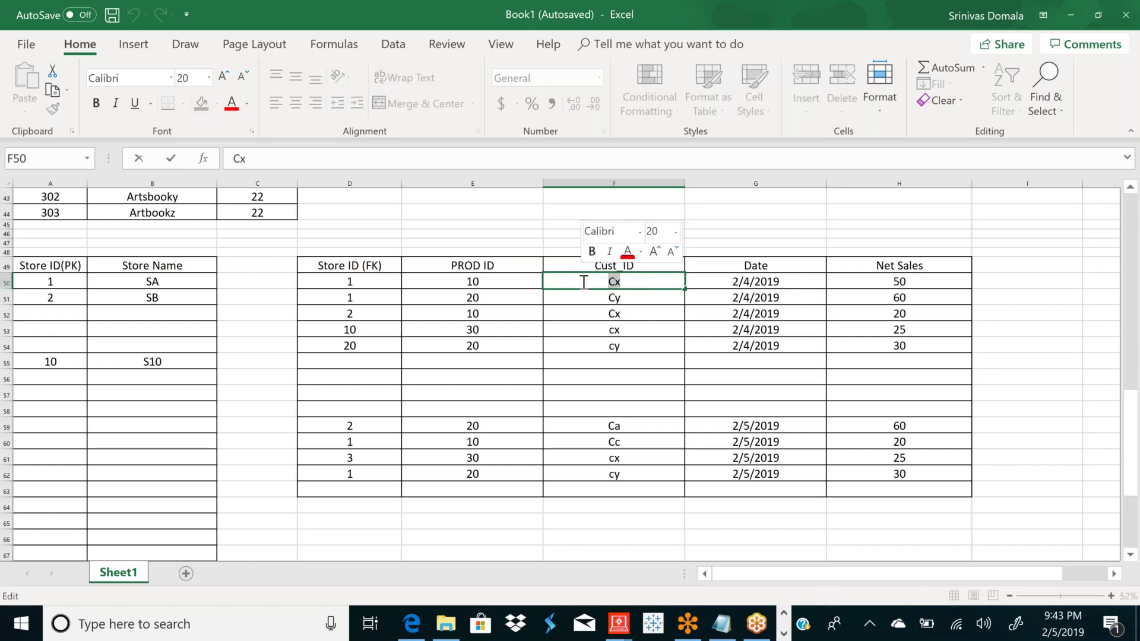
Examine the PROD ID values in E50 to E52 and compare the rows of stores 1 and 2 in both sales blocks.
click(494, 281)
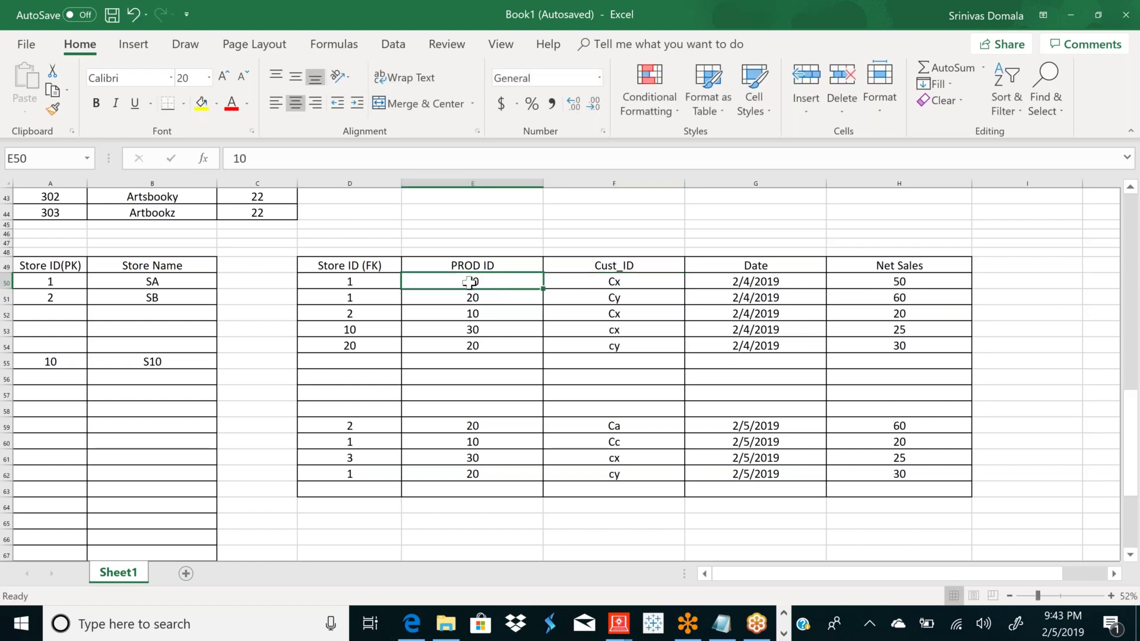
click(488, 310)
click(489, 283)
click(492, 298)
click(491, 314)
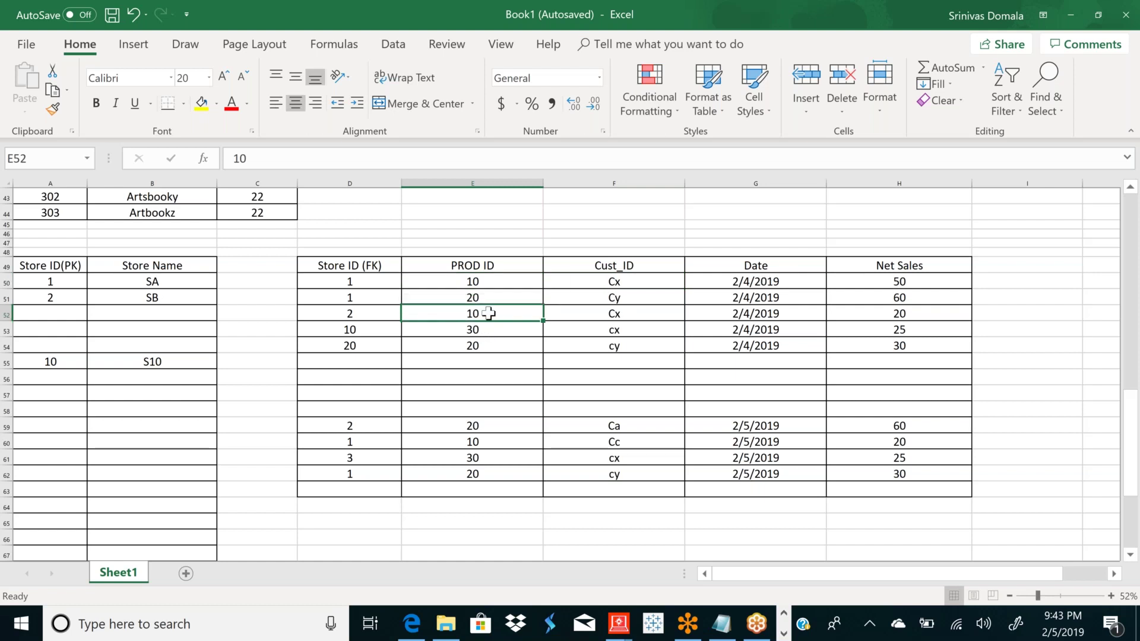
click(360, 283)
drag(369, 282, 369, 300)
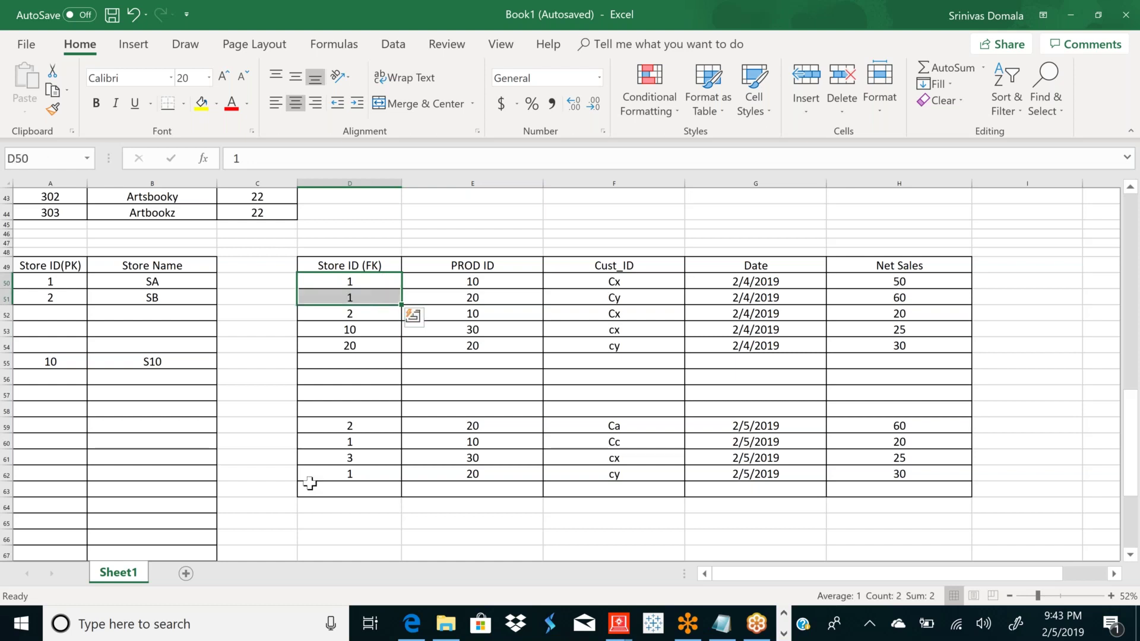
click(365, 444)
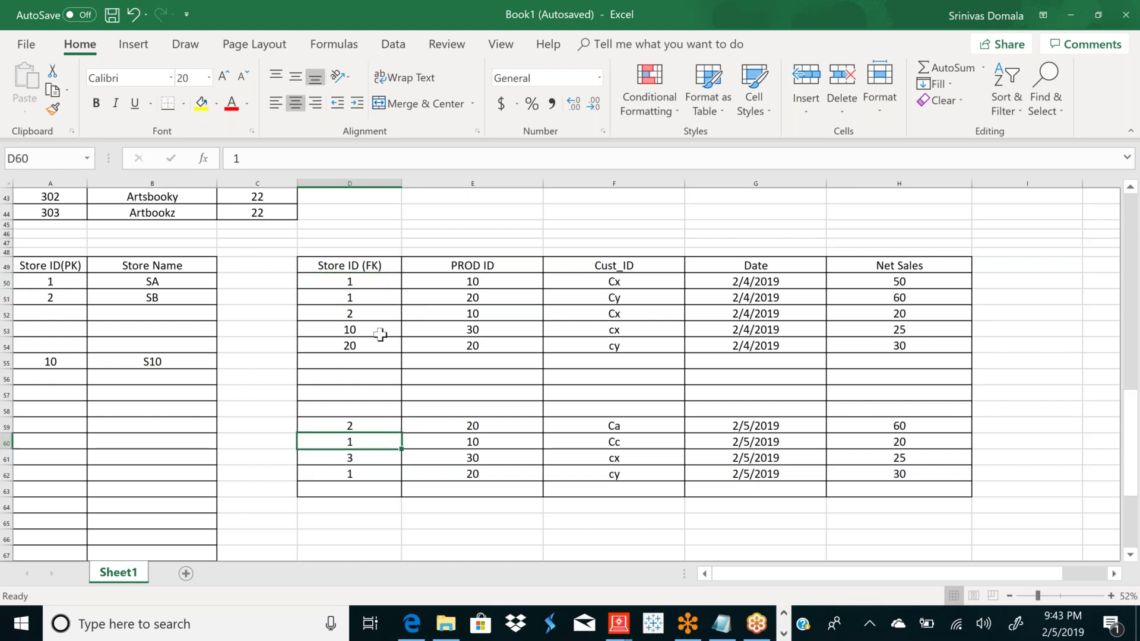
click(370, 313)
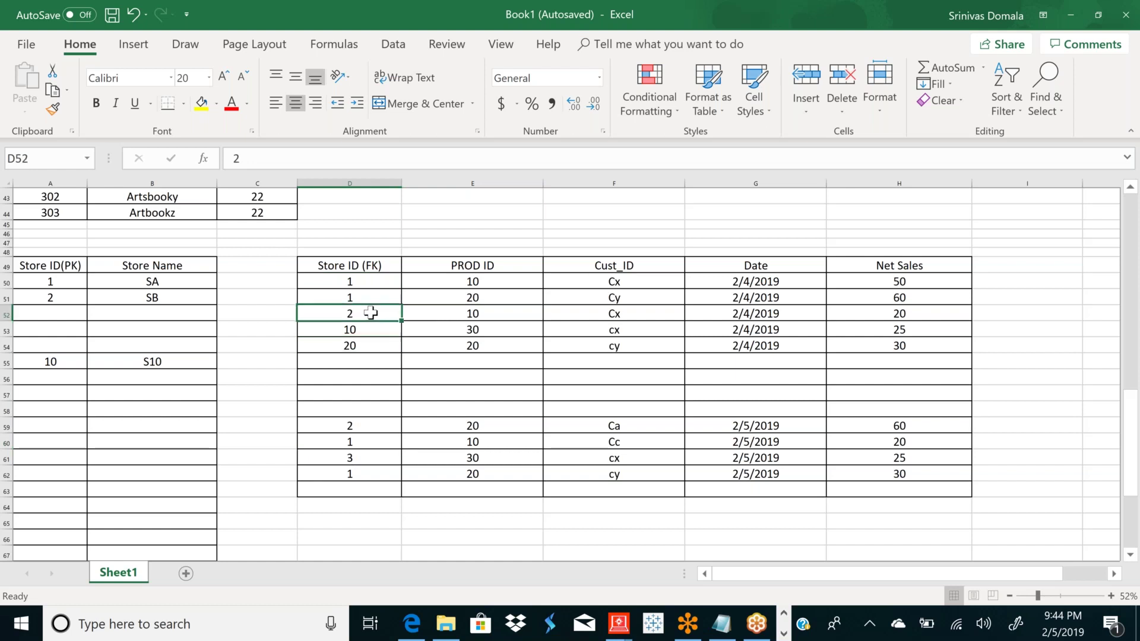
click(366, 431)
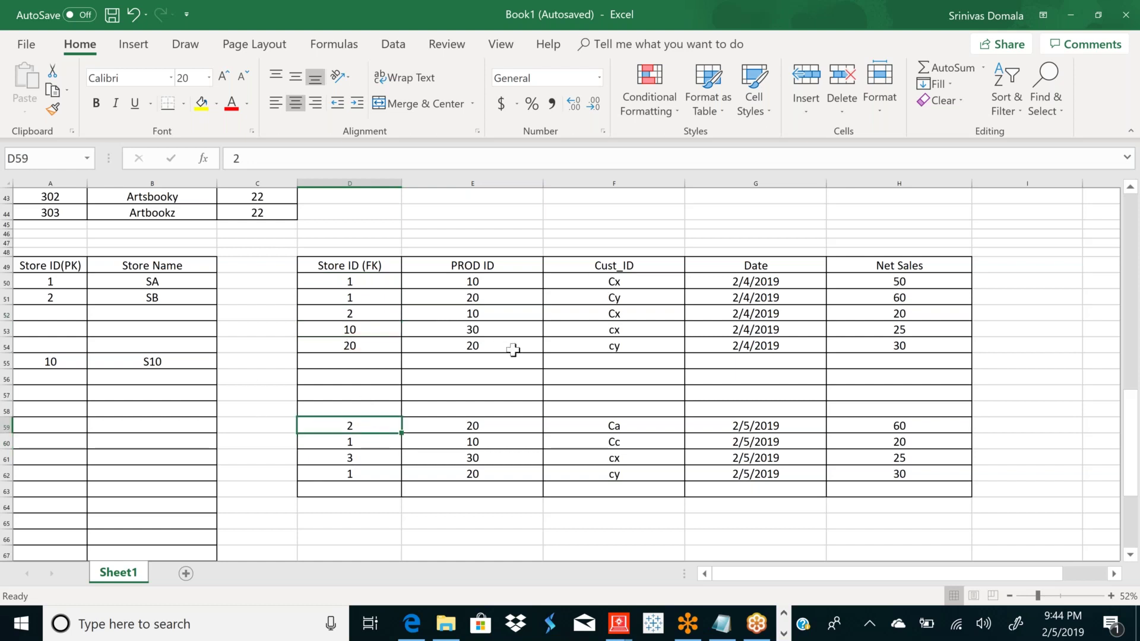
Change the Store ID (FK) in D54 to 2.
click(365, 343)
double_click(365, 343)
key(BackSpace)
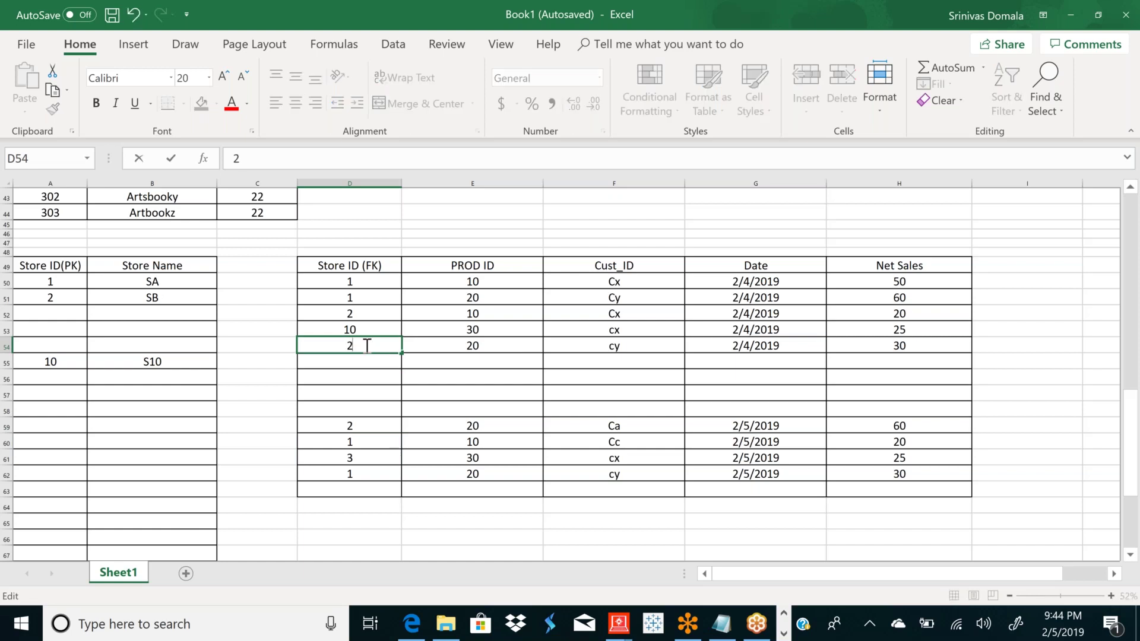
click(902, 282)
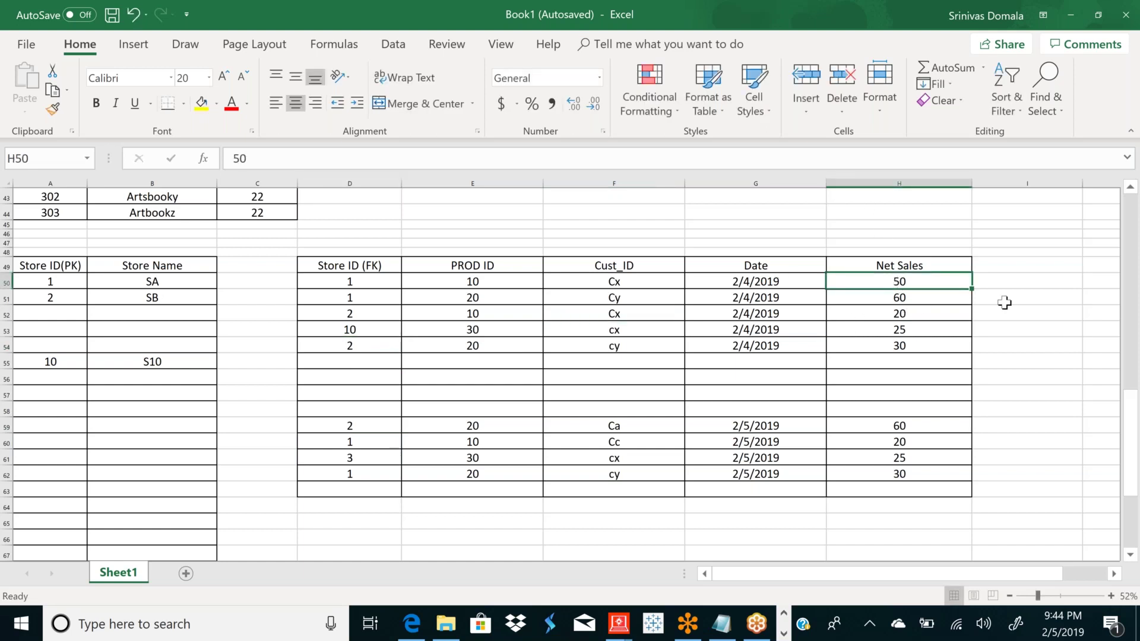
Examine the full range of Net Sales values from H50 to H62 across both dates.
drag(924, 284, 915, 470)
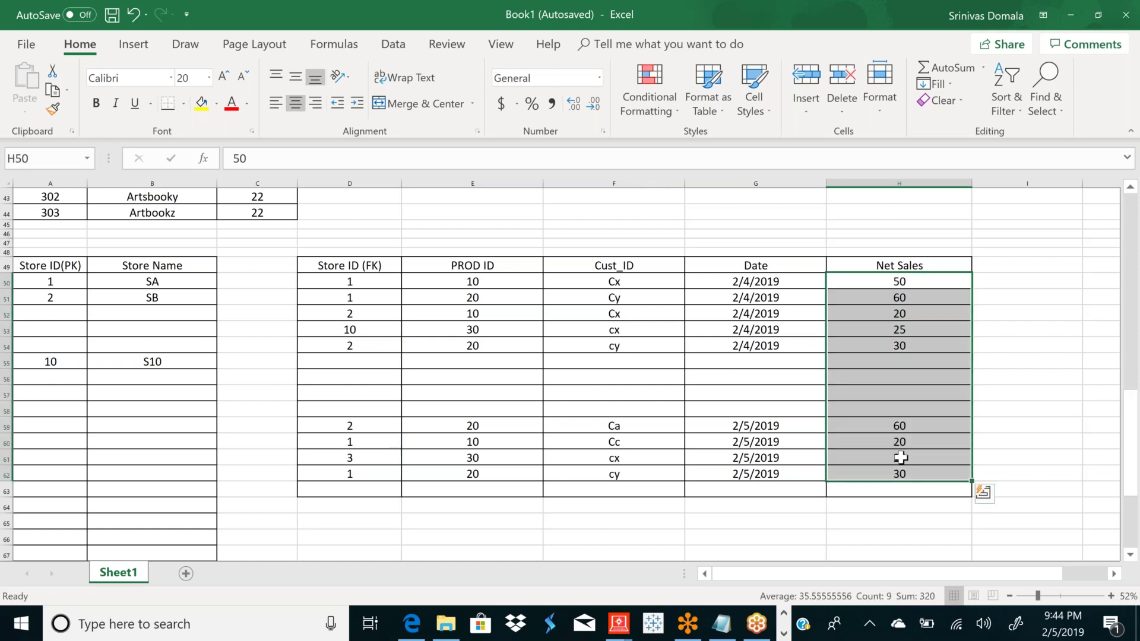
click(926, 283)
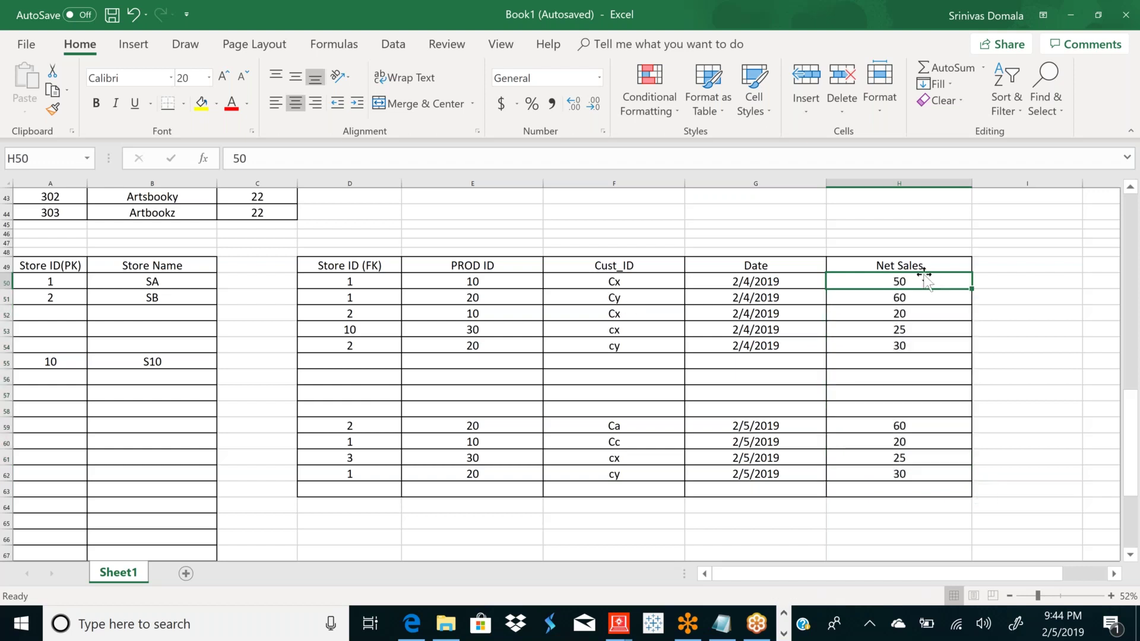
drag(922, 285, 900, 472)
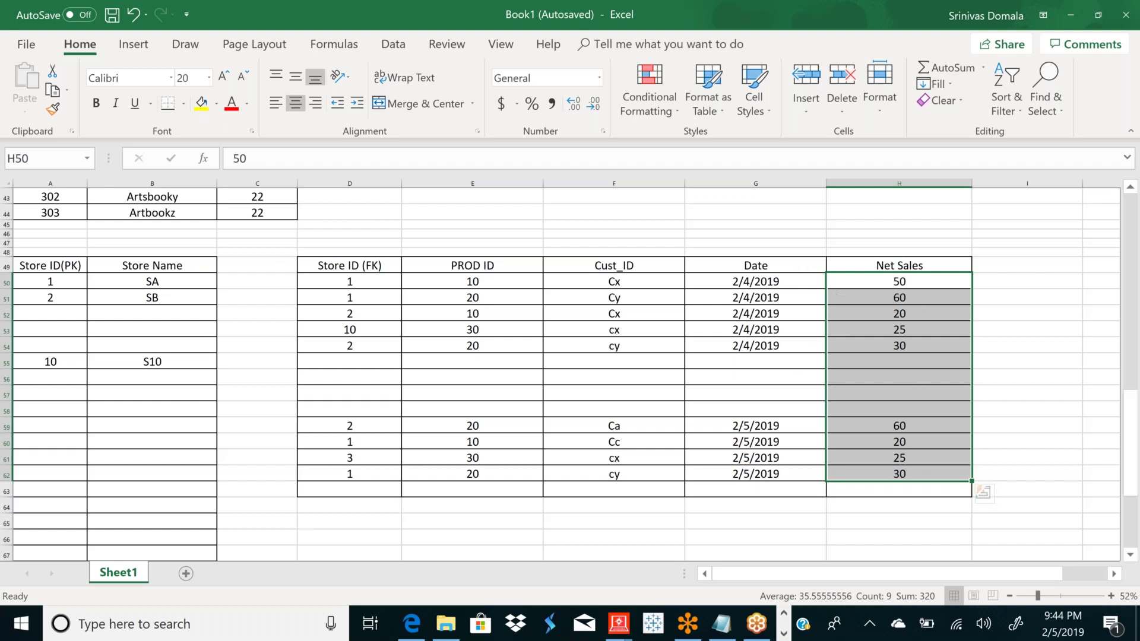
click(938, 287)
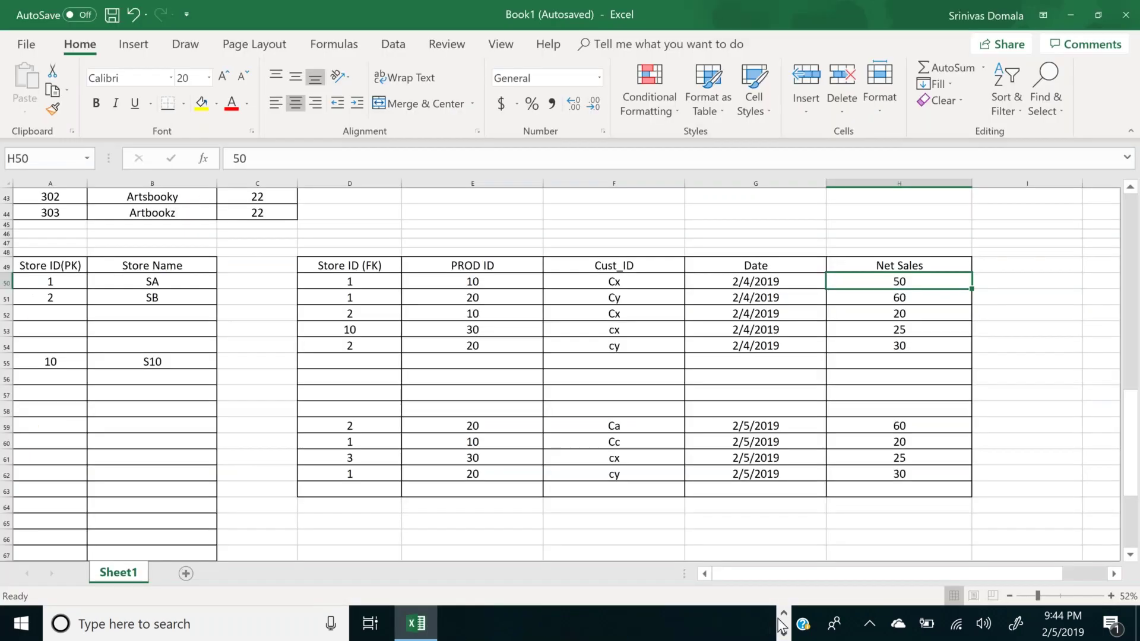
click(783, 618)
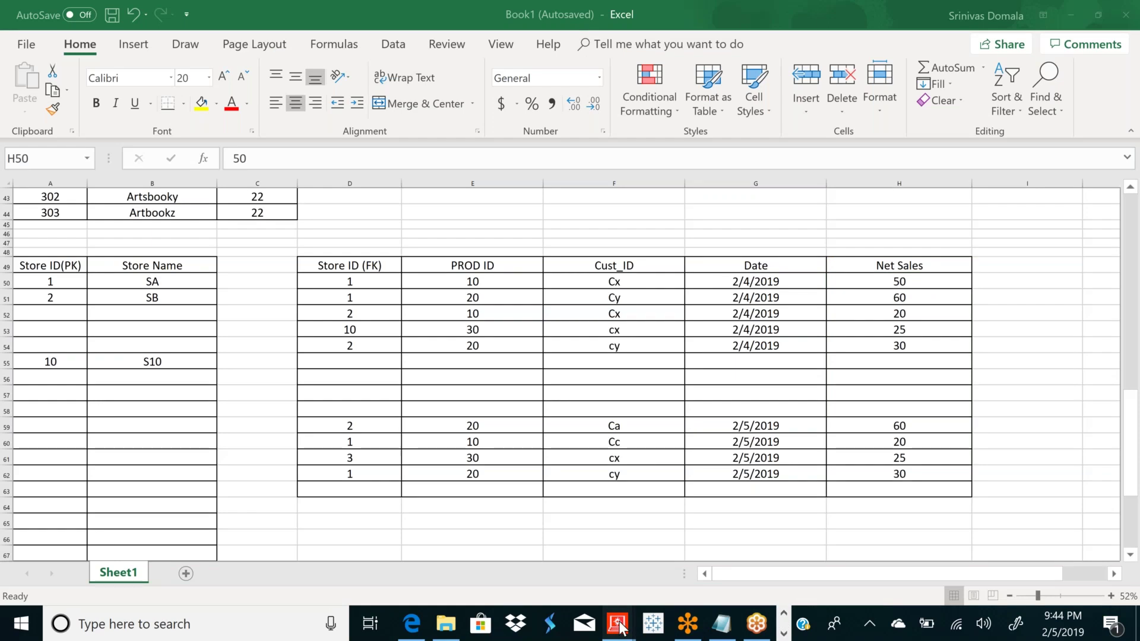
Switch to the MicroStrategy report editor and open the Sales Metrics folder under Metrics.
click(618, 624)
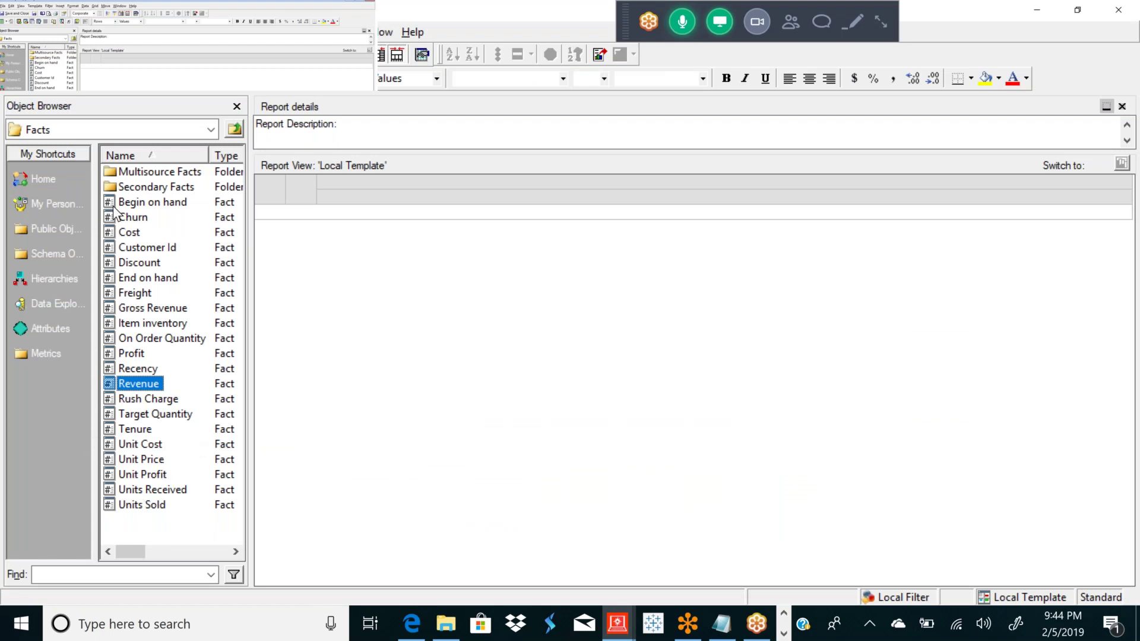
click(45, 353)
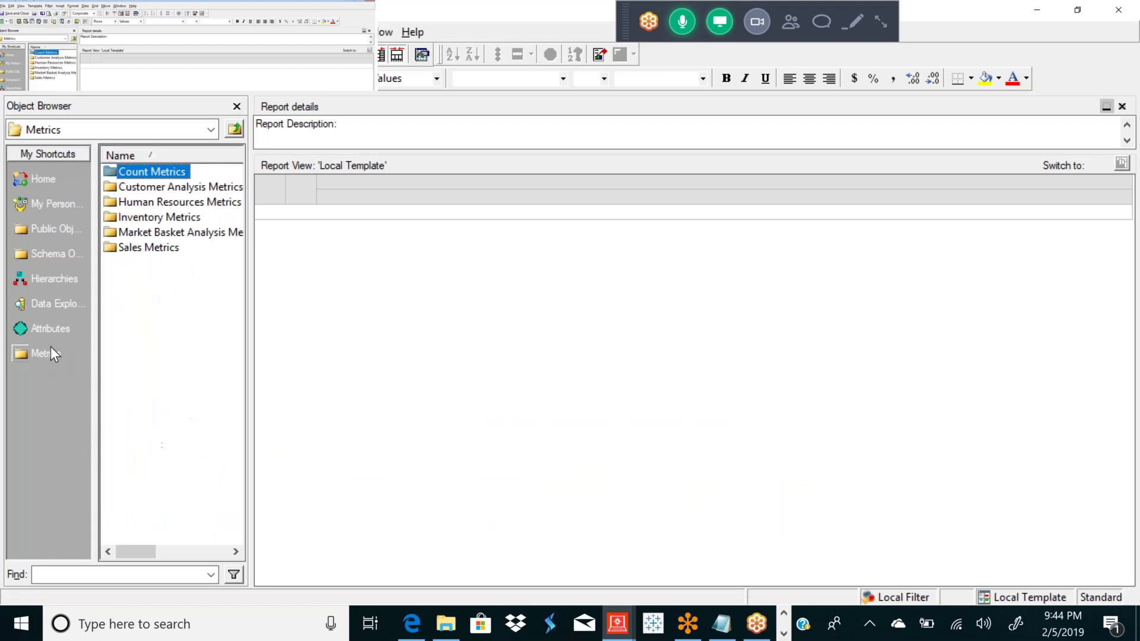
click(124, 252)
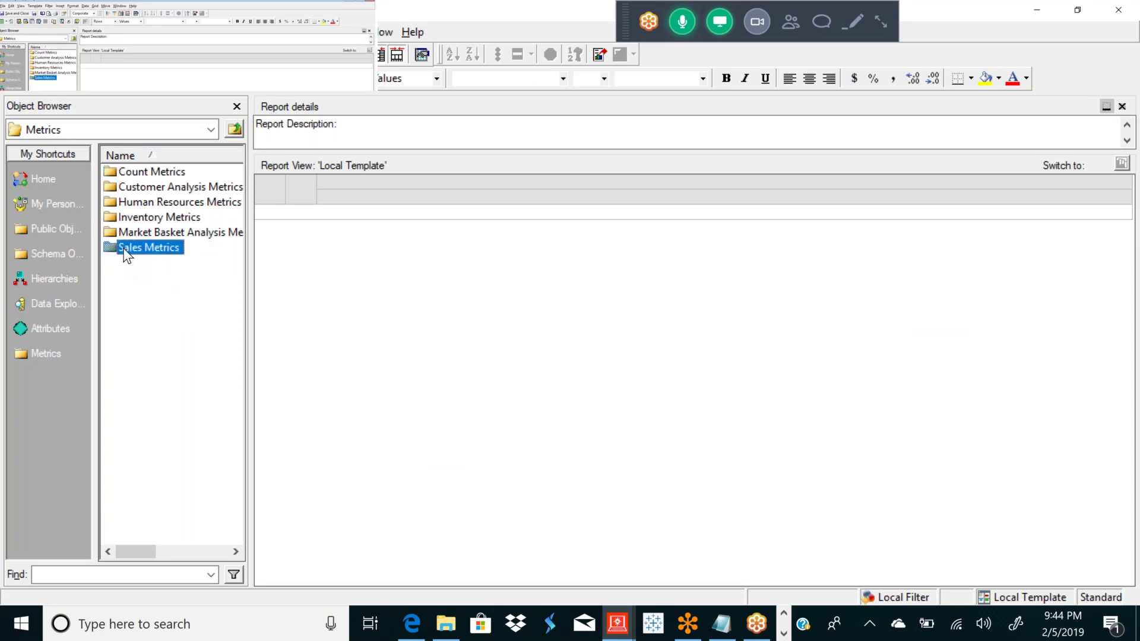
double_click(124, 252)
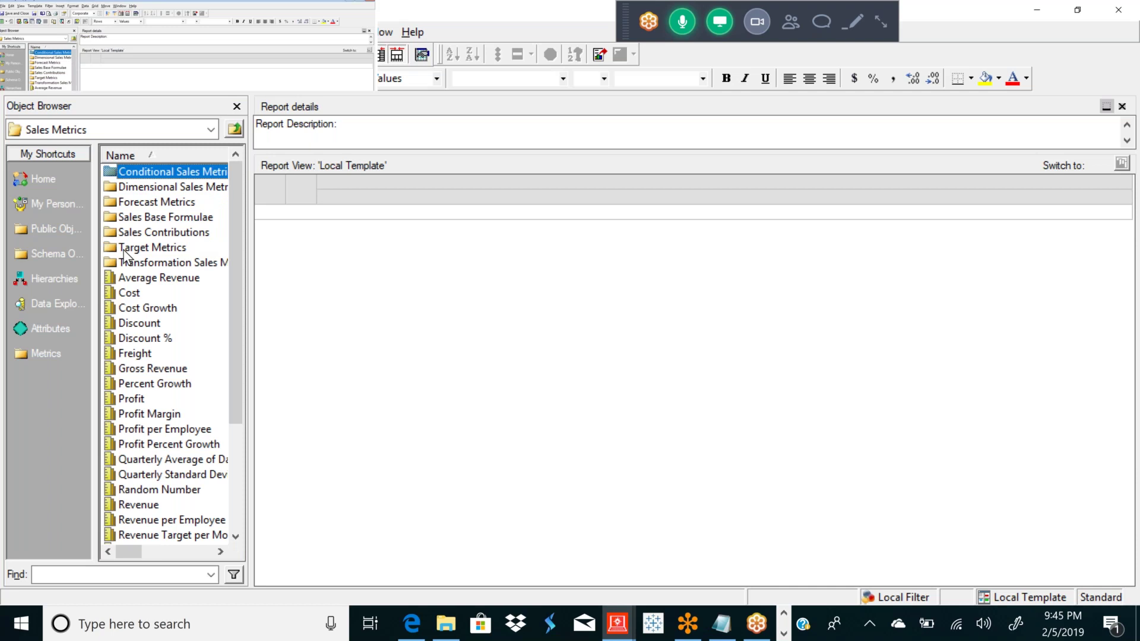
Widen the object browser and add the Revenue metric from Sales Metrics to the report template.
drag(231, 375, 229, 419)
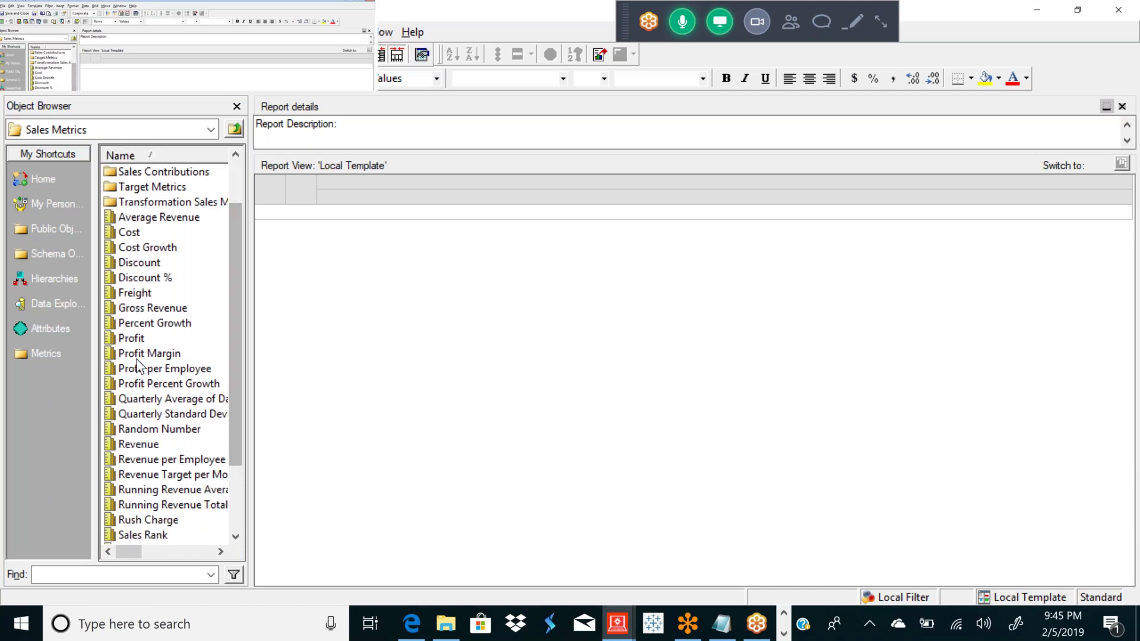
click(140, 446)
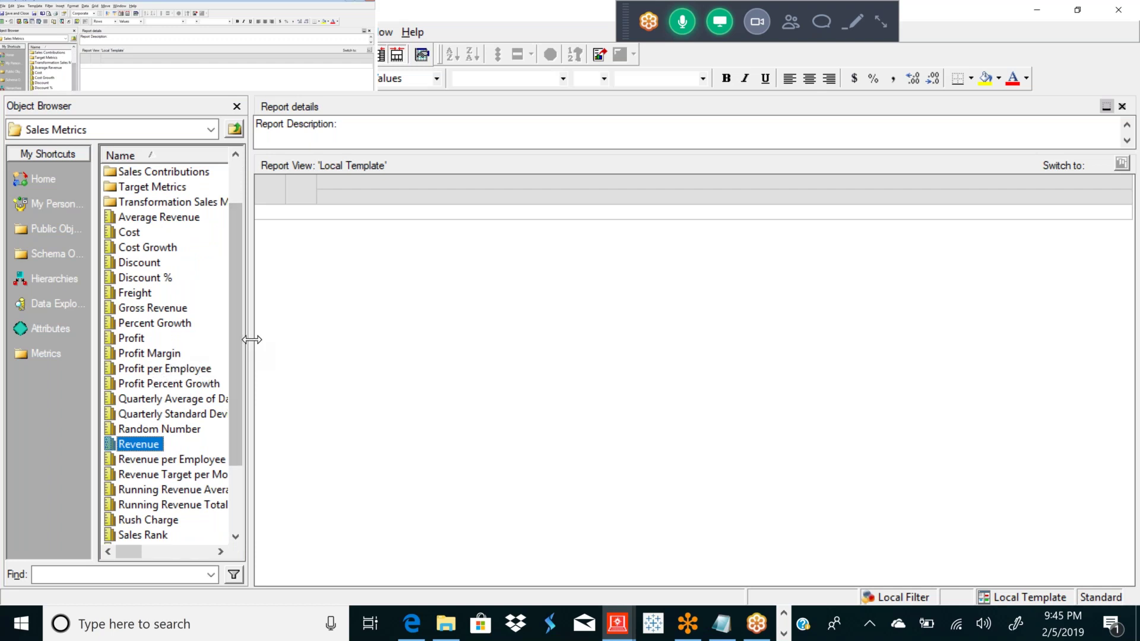
drag(249, 339, 285, 341)
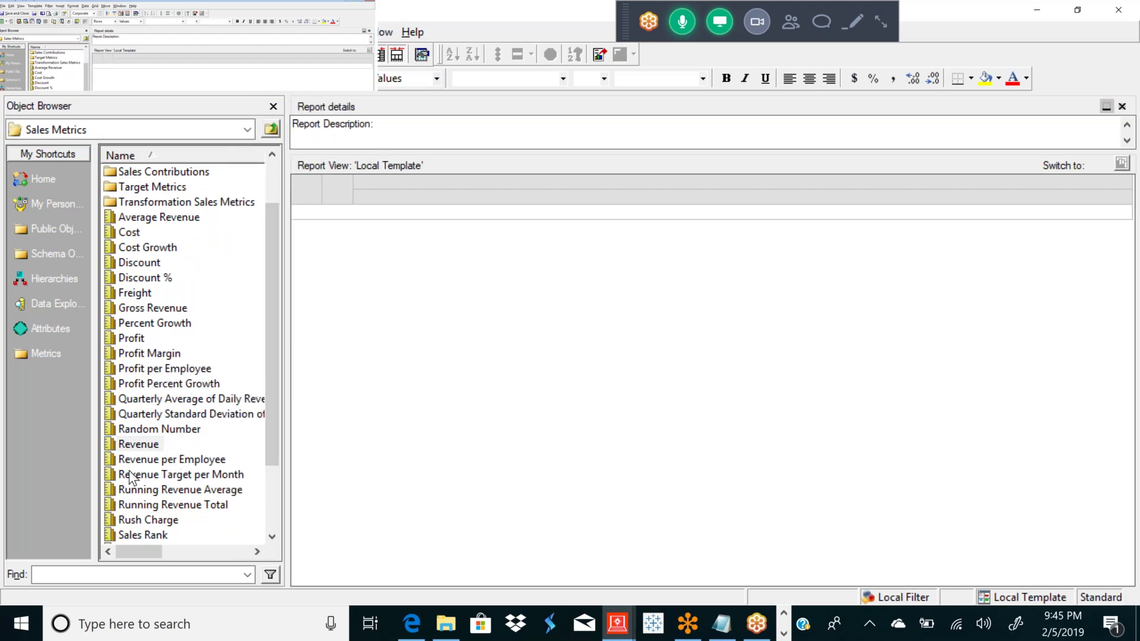
click(142, 449)
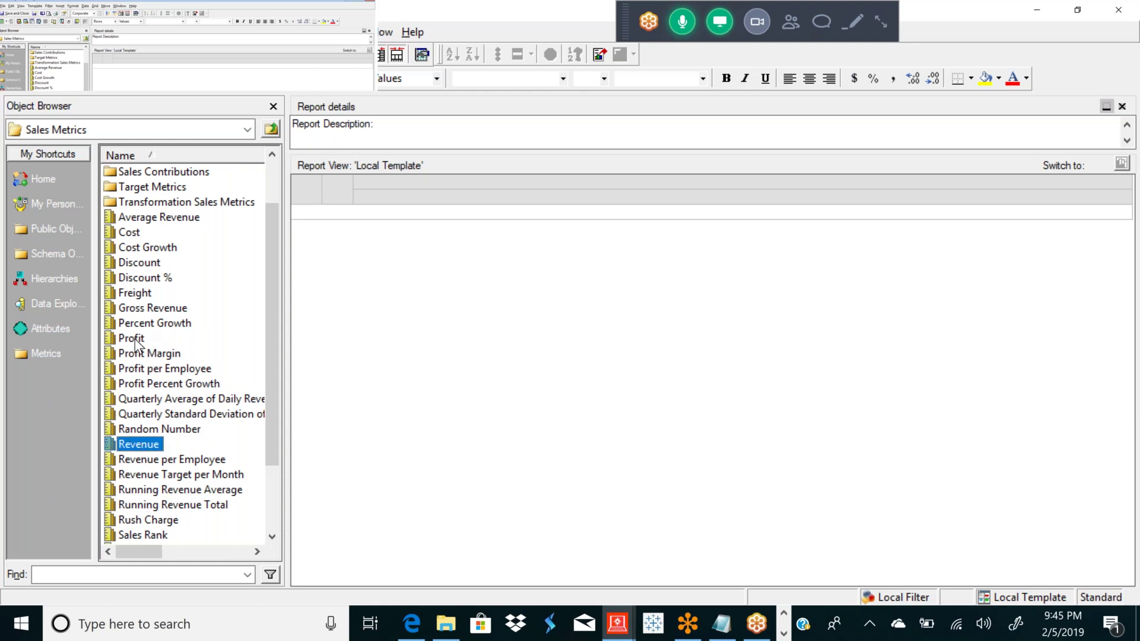
click(134, 339)
double_click(137, 444)
Open the report's Revenue metric in the Metric Editor, examine its formula and aggregation function, and close the editor.
click(394, 186)
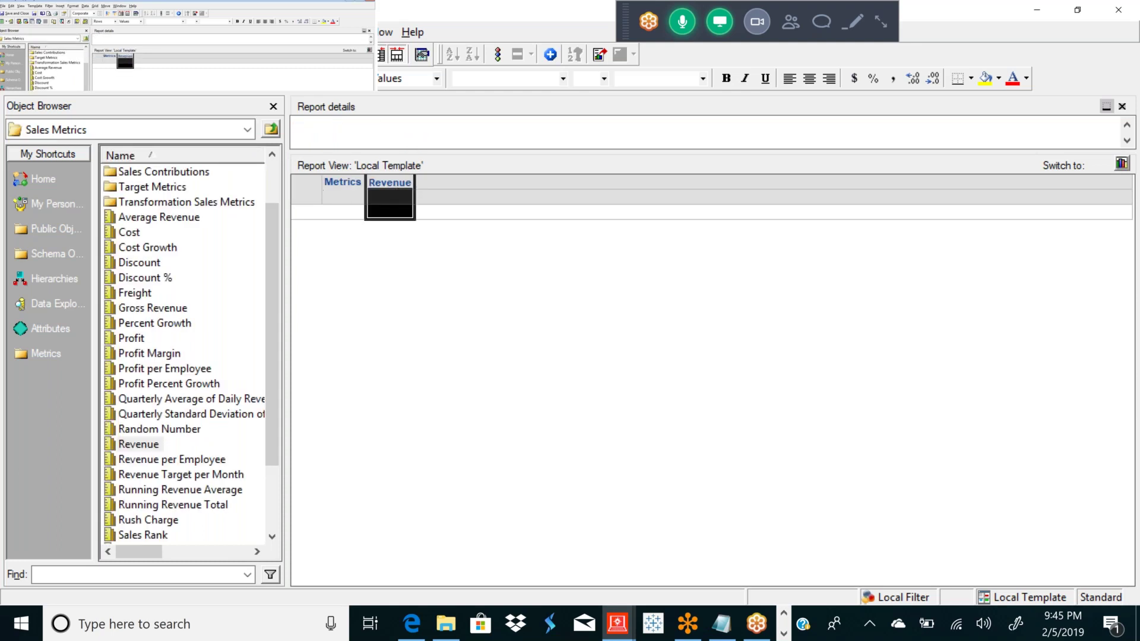
right_click(394, 186)
click(430, 327)
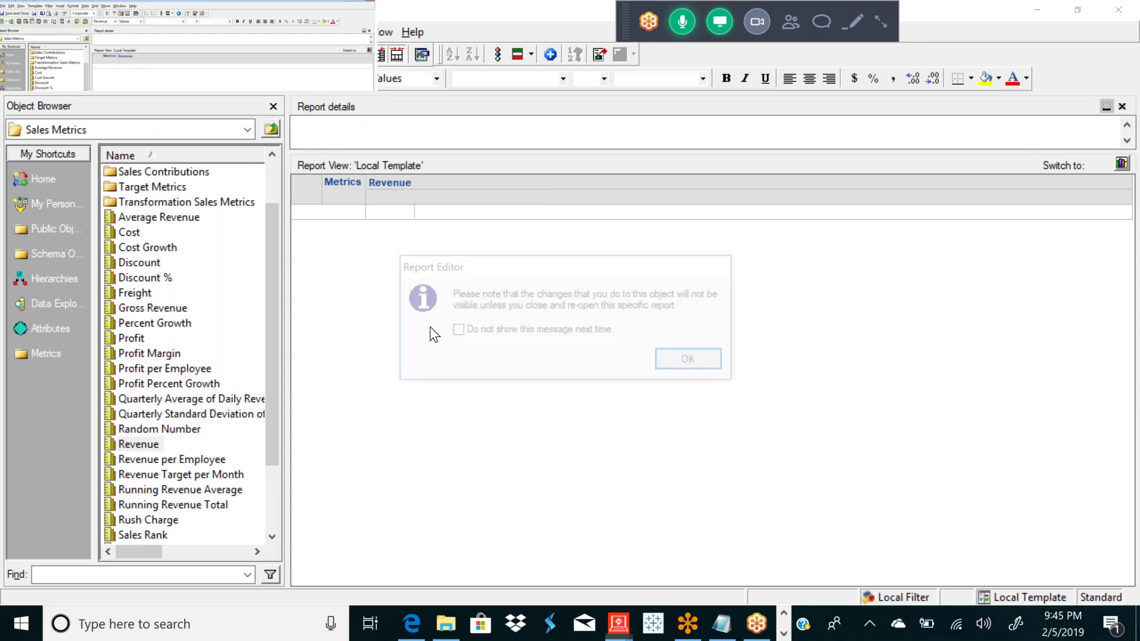
click(702, 359)
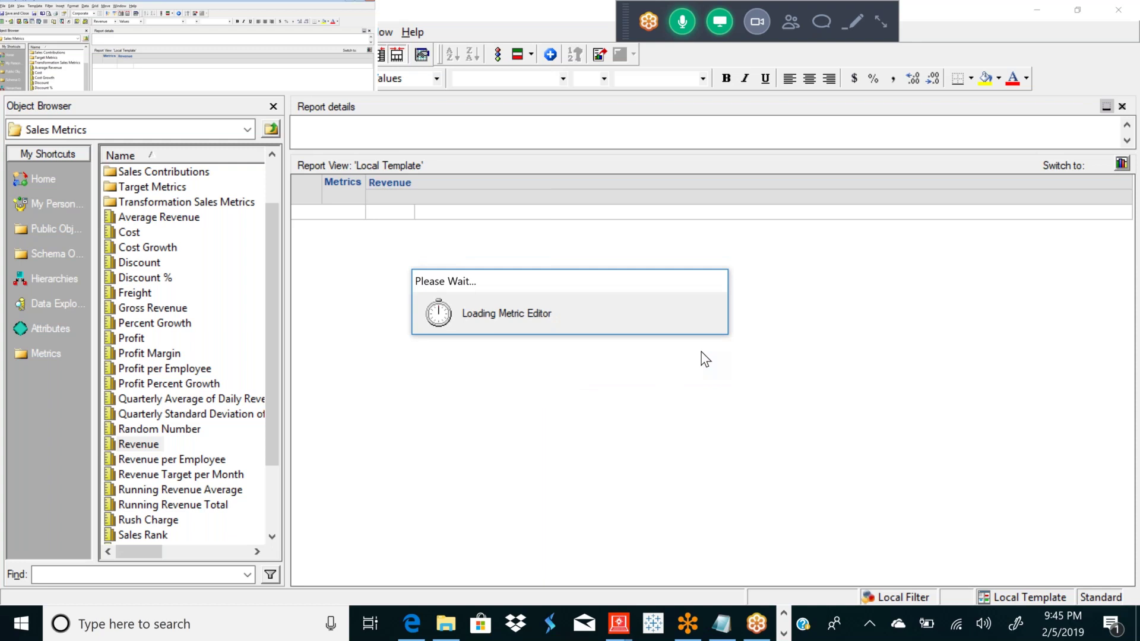
click(641, 184)
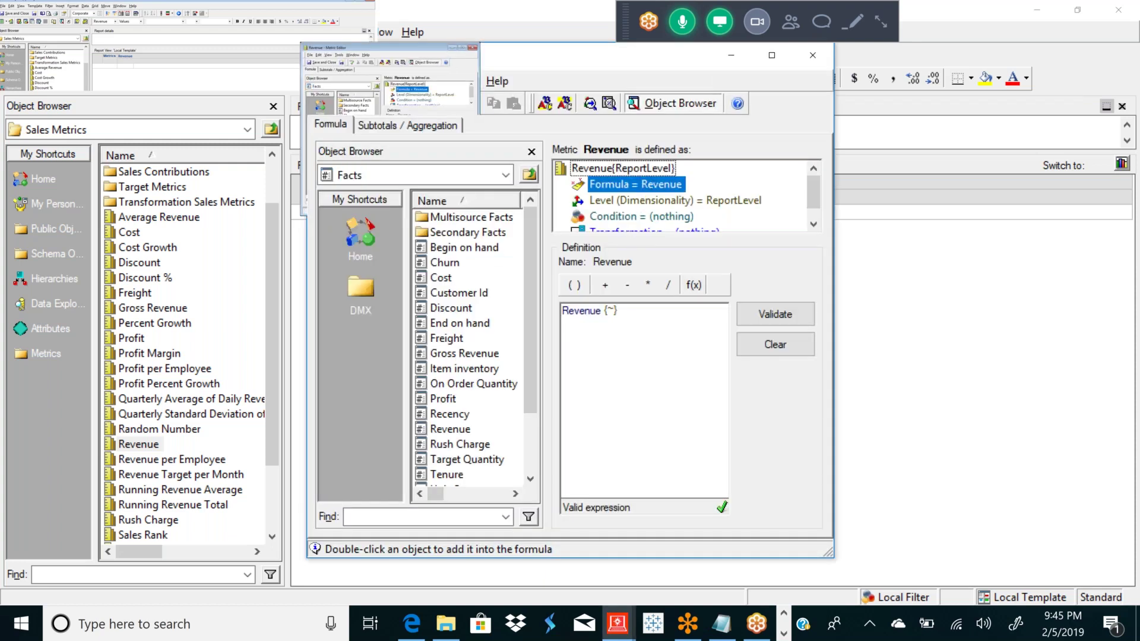
click(582, 287)
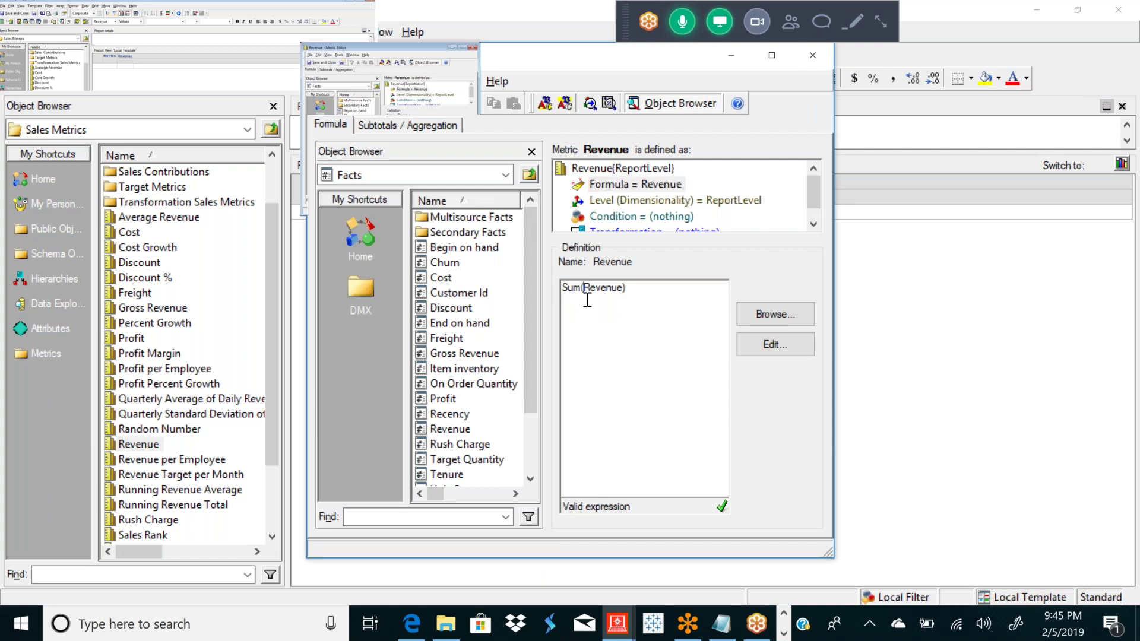
drag(581, 287, 563, 288)
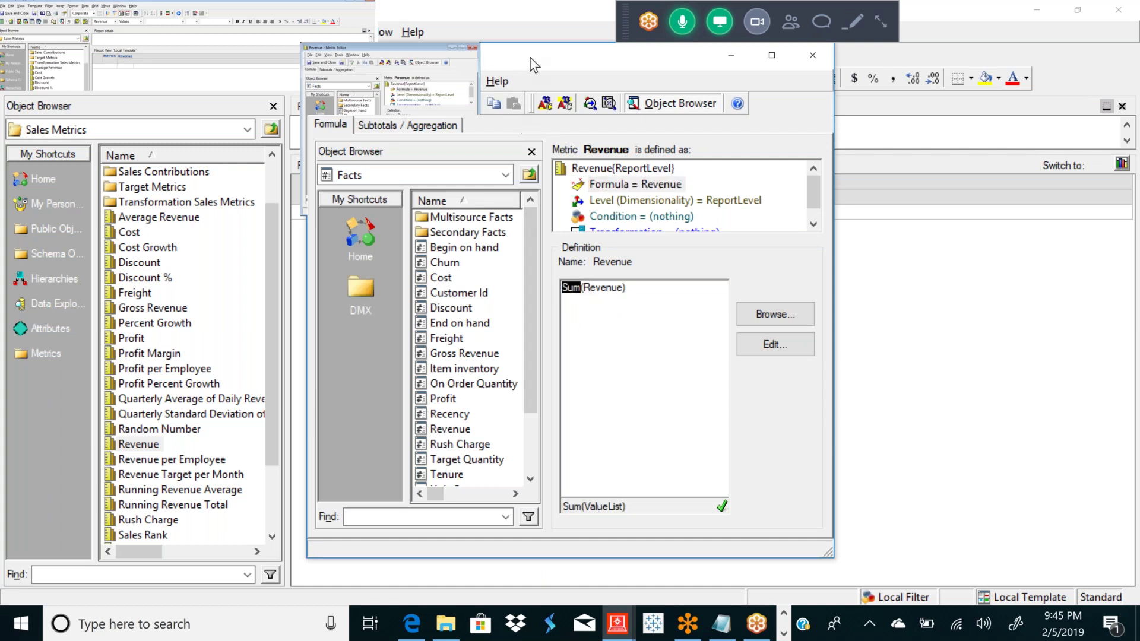
drag(532, 55, 512, 69)
click(792, 67)
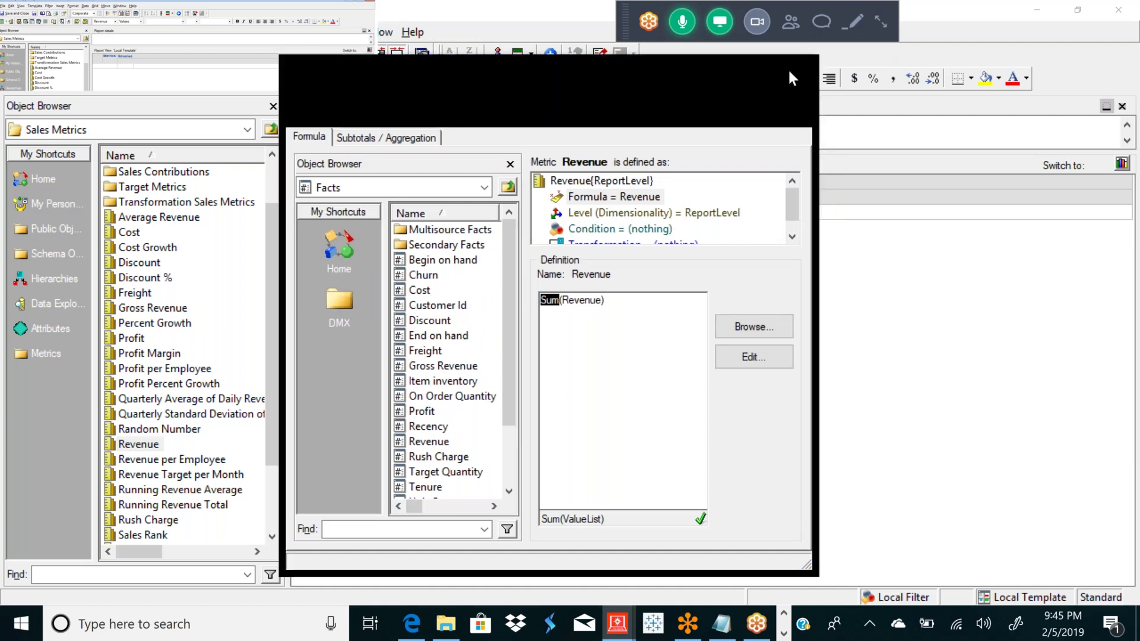
Add the Customer attribute from the Customers folder to the report rows and run the report.
click(37, 329)
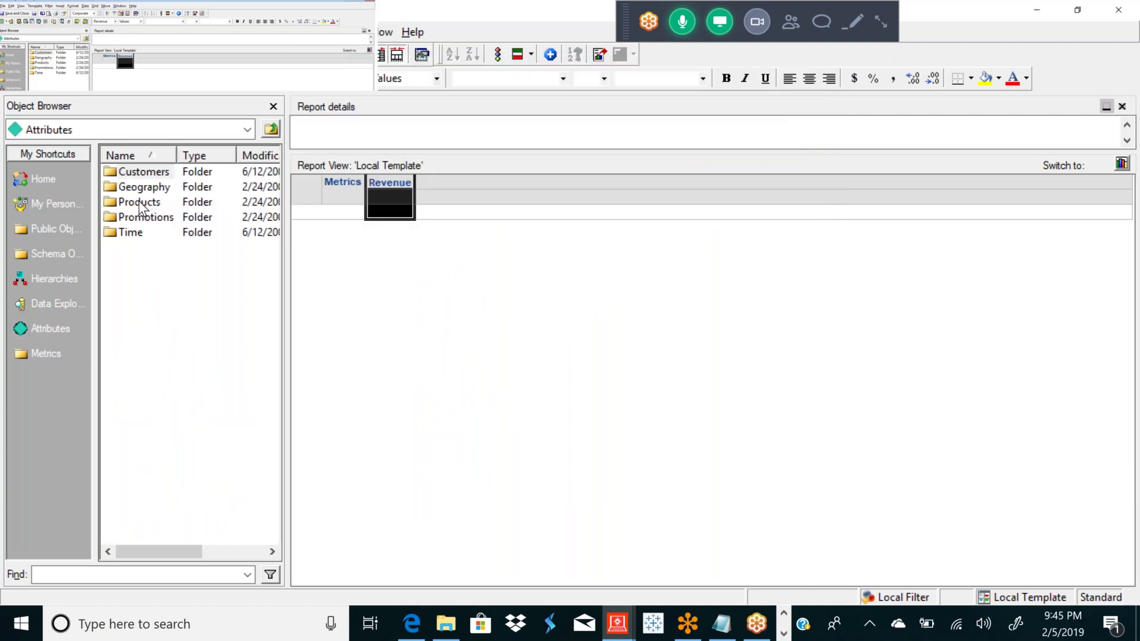
double_click(144, 171)
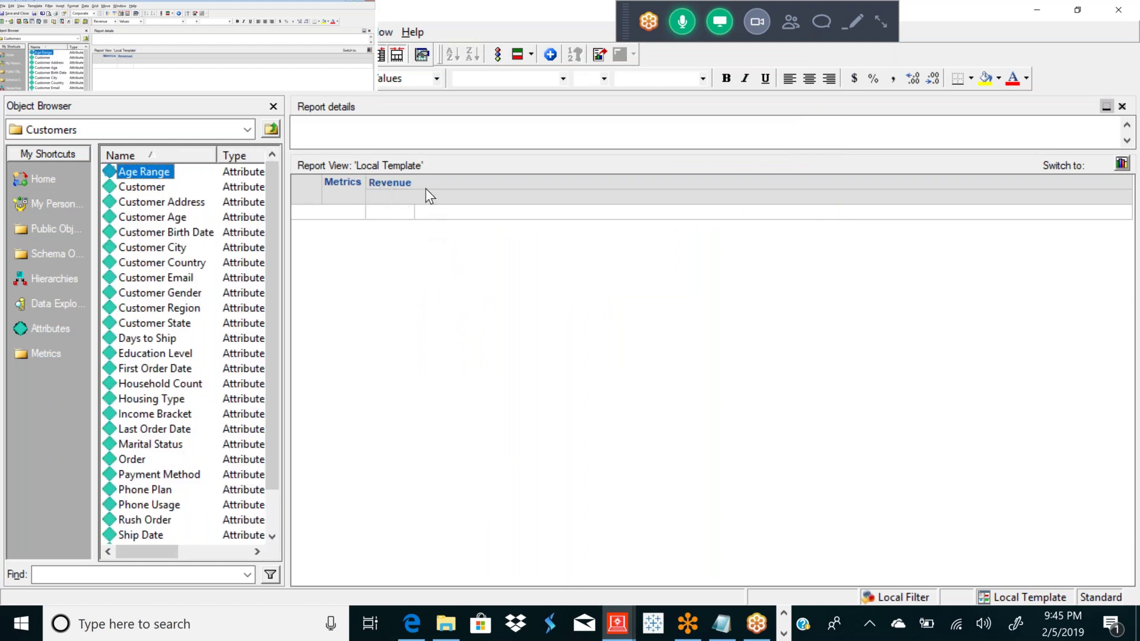
drag(141, 187, 318, 195)
click(320, 194)
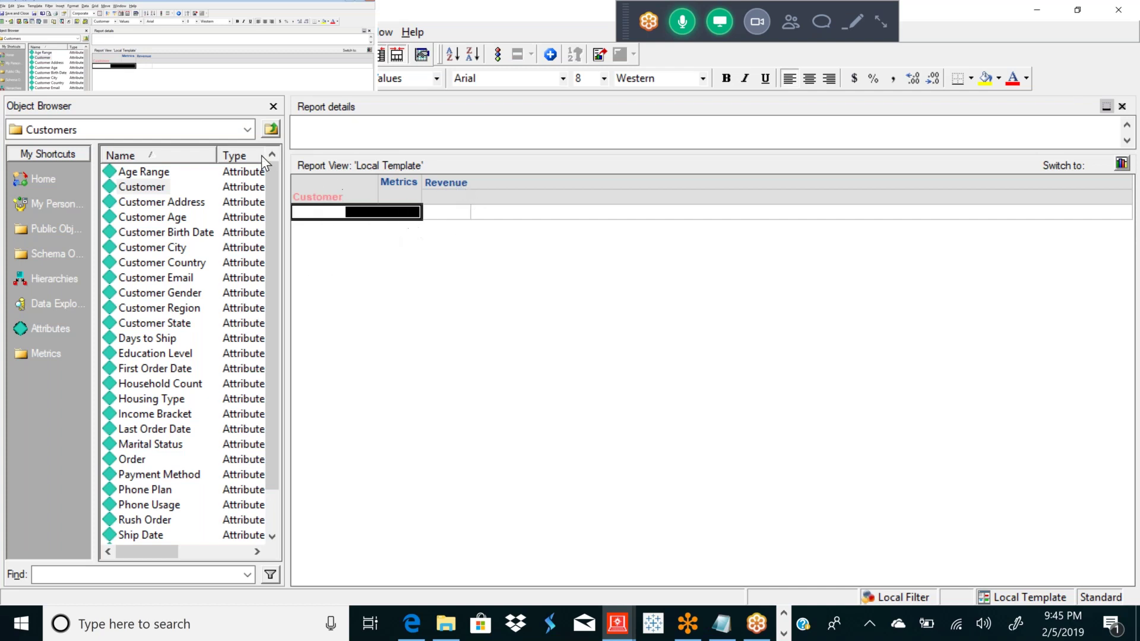
key(F11)
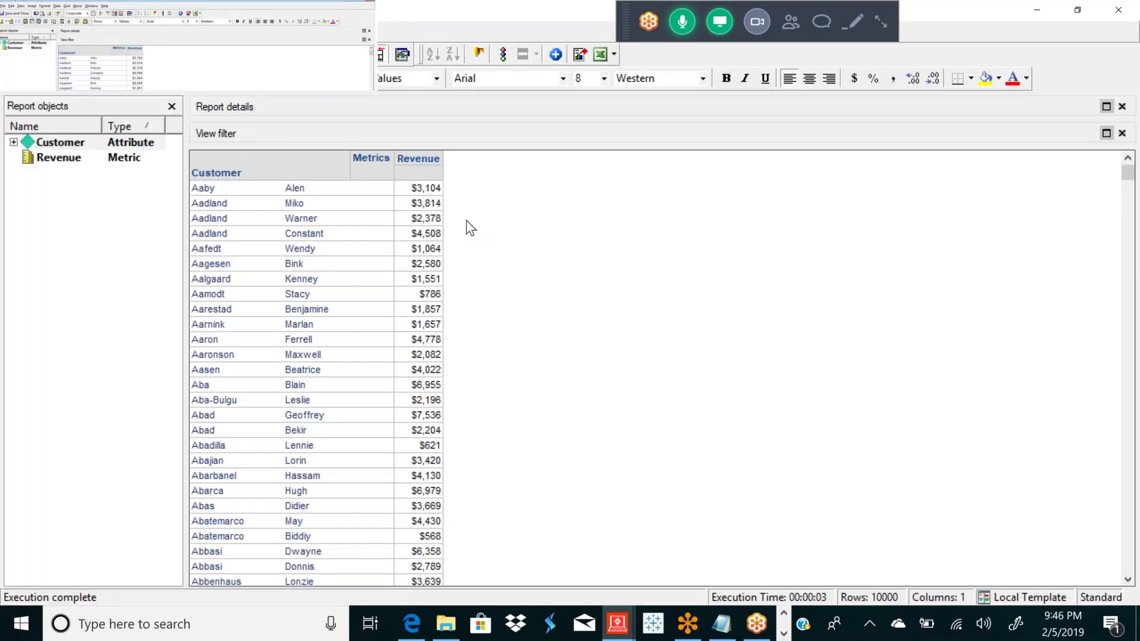
Minimize the report window, bring it back and return the report to Design View.
click(430, 269)
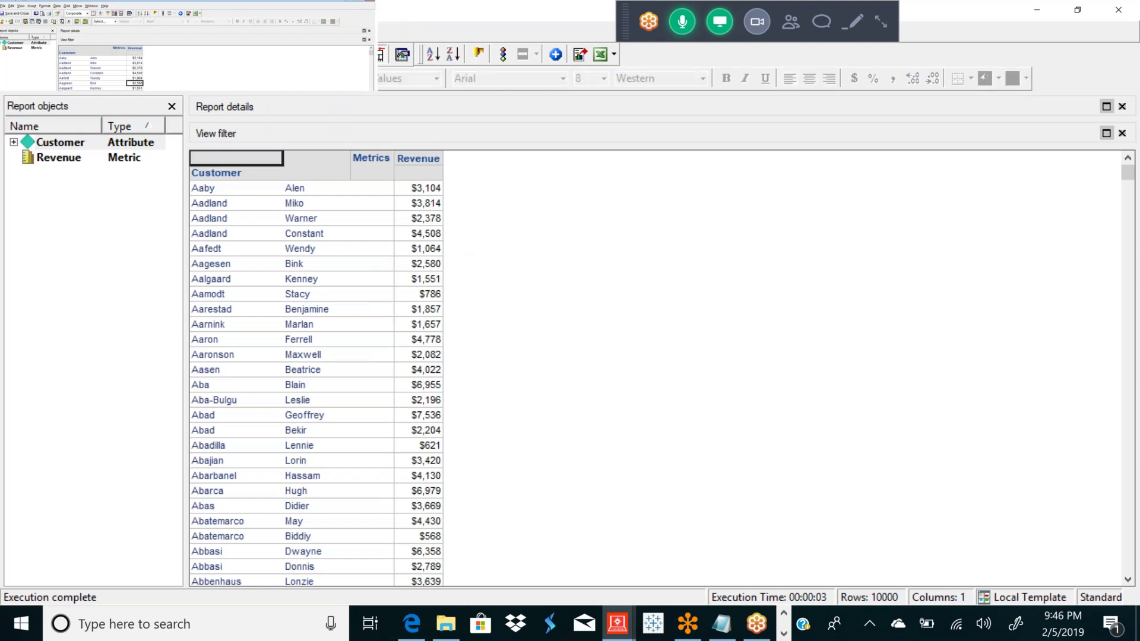
click(1040, 13)
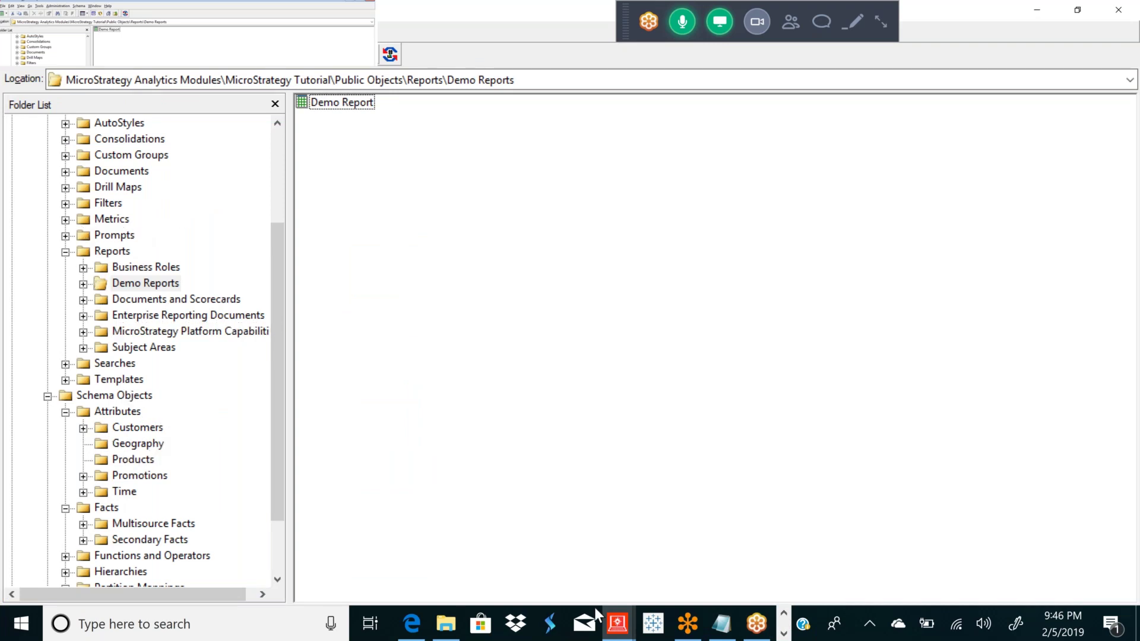
mouse_move(620, 630)
click(678, 579)
click(34, 80)
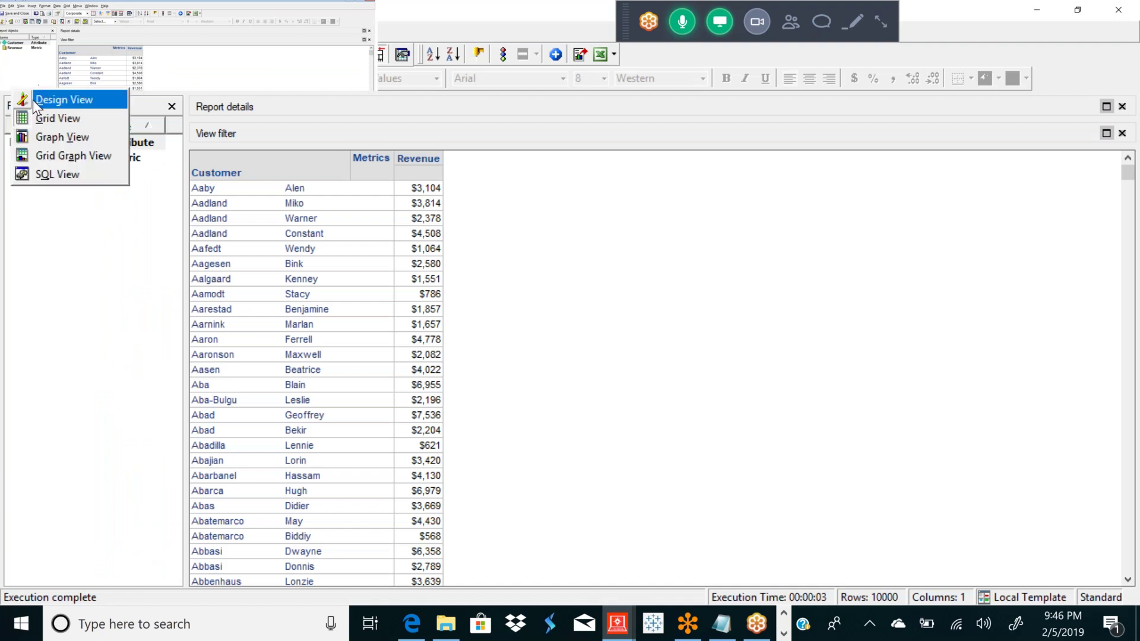
click(33, 99)
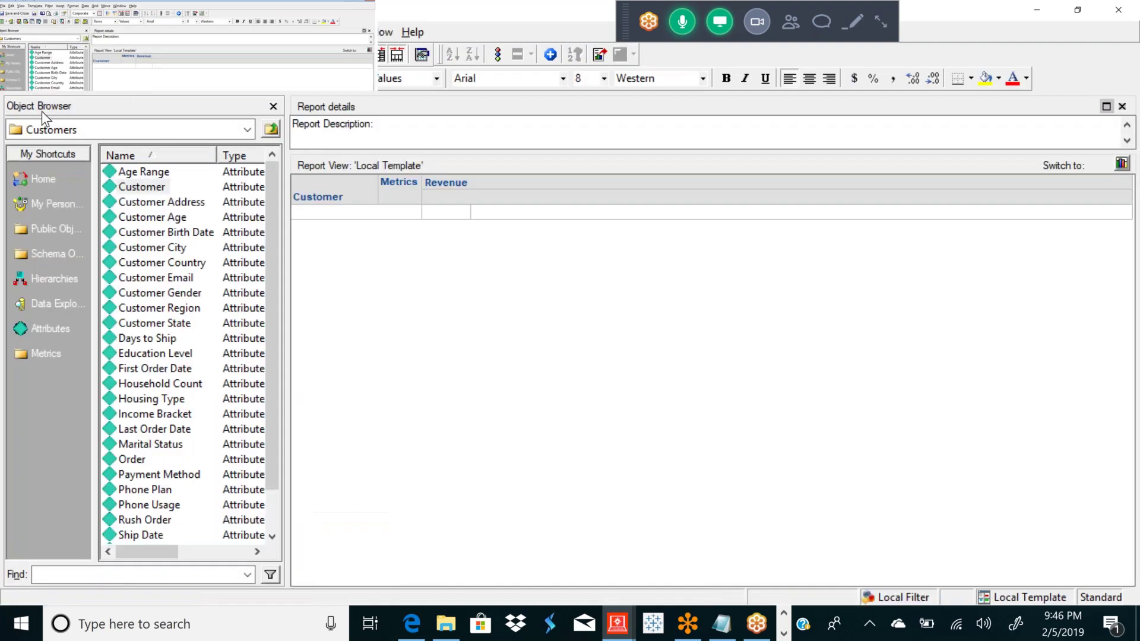
Examine the Customer attribute and Revenue metric in the template, and close the report without saving.
click(310, 199)
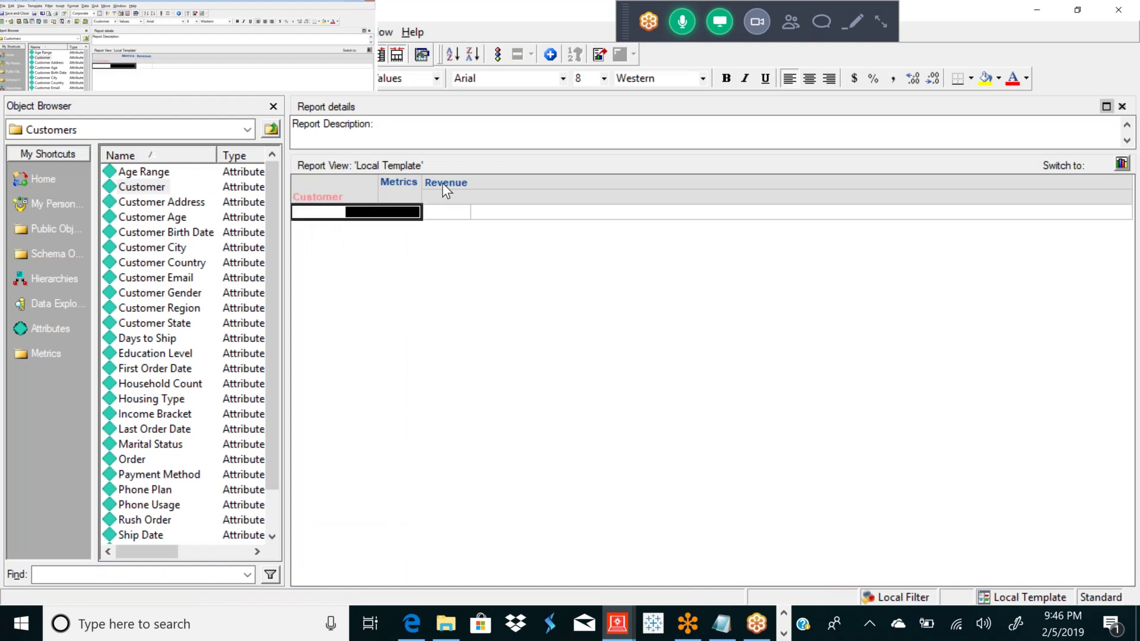
click(443, 182)
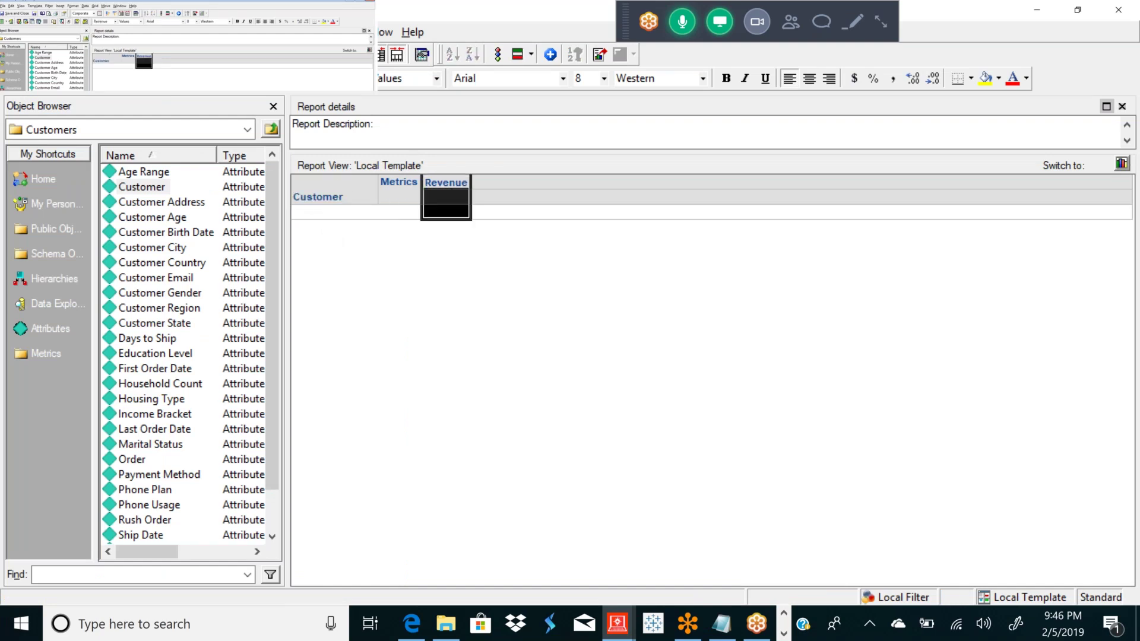
click(314, 194)
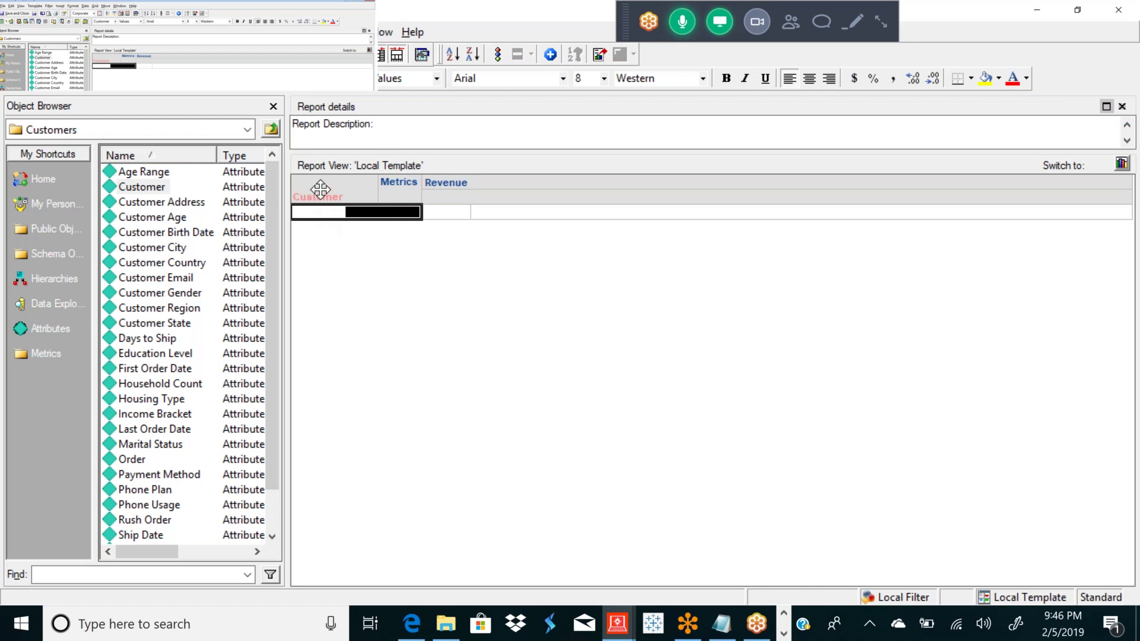
click(434, 190)
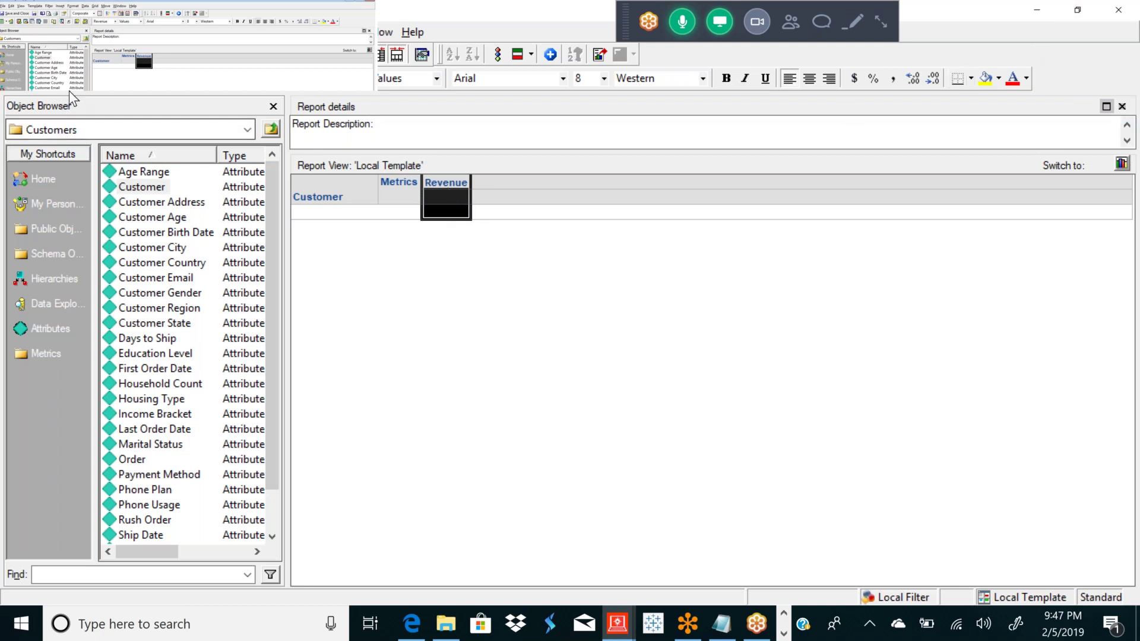
click(1124, 8)
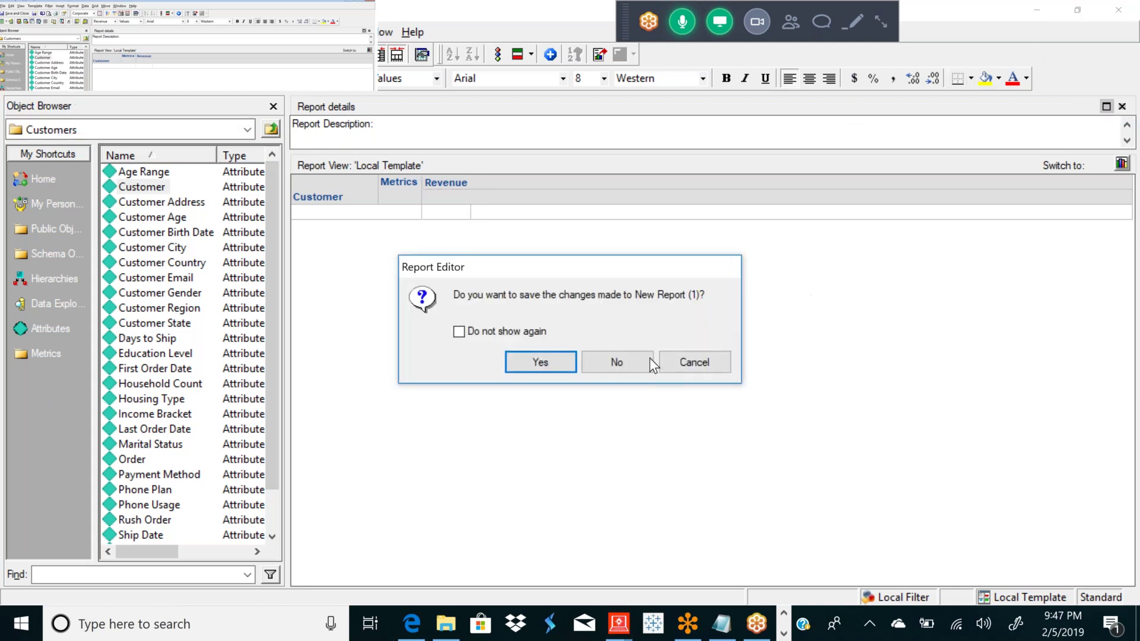
click(620, 366)
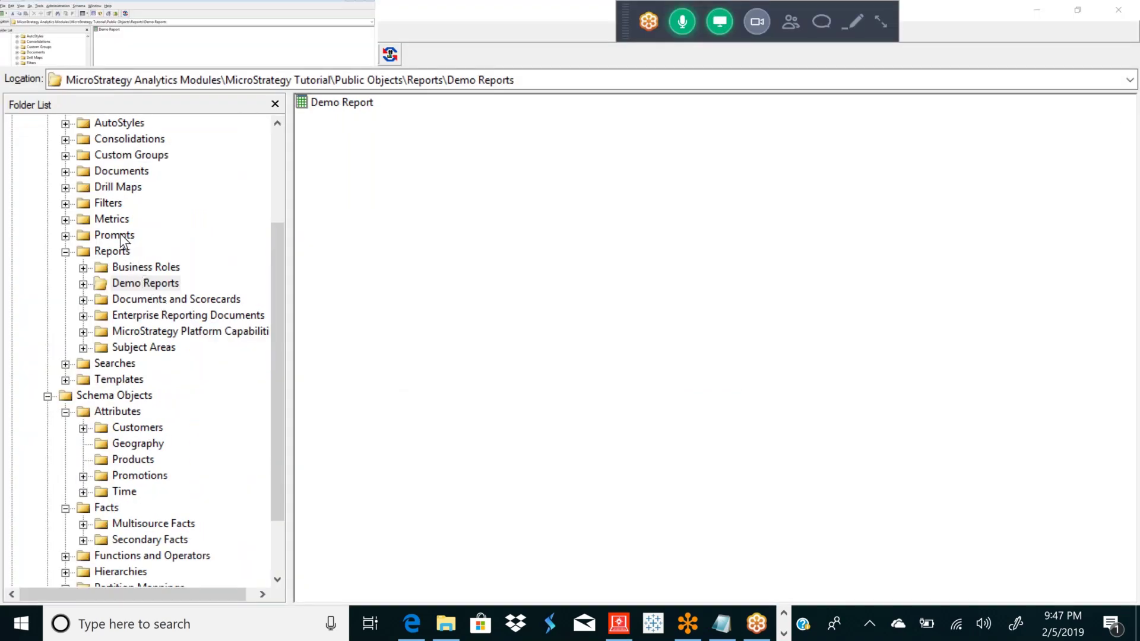
Create a new empty metric in the Public Objects Metrics folder.
click(111, 218)
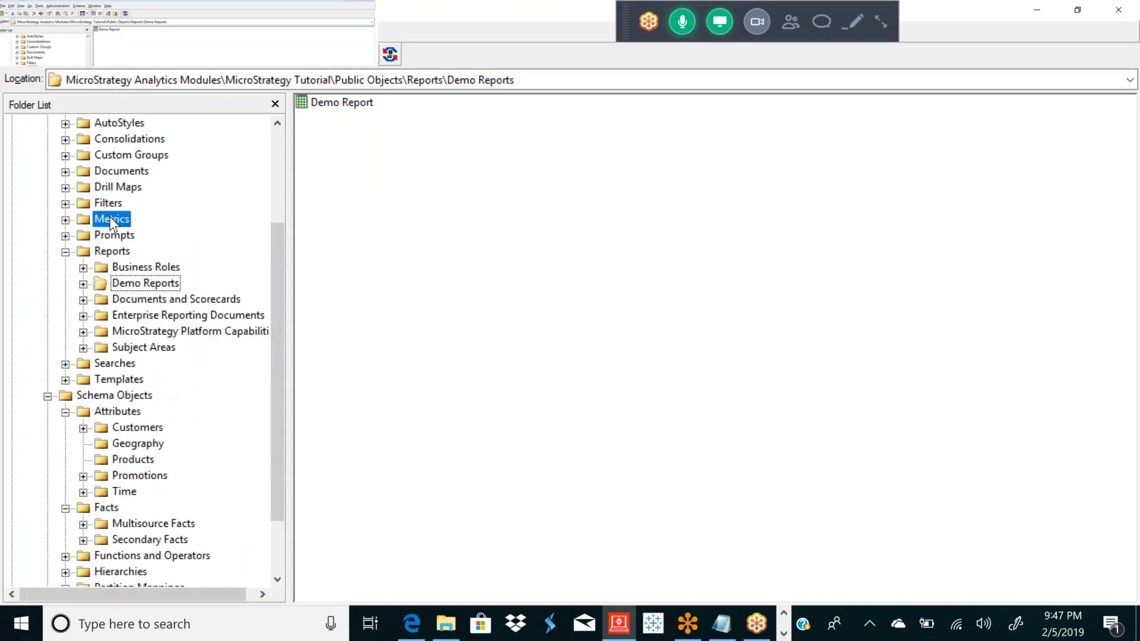
right_click(334, 244)
mouse_move(433, 355)
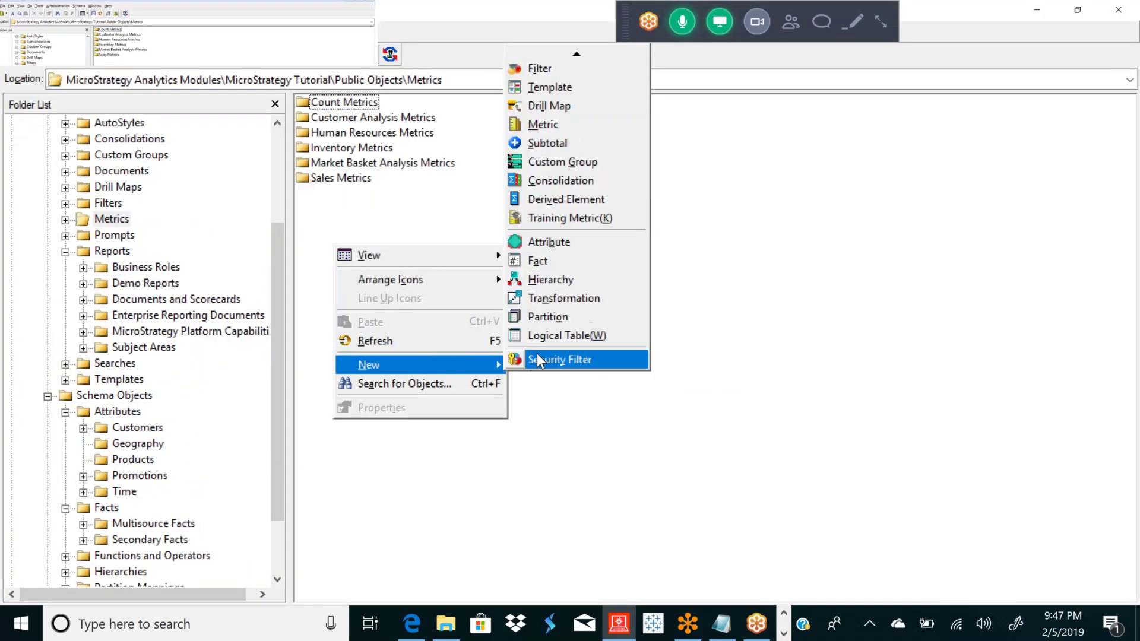
click(545, 126)
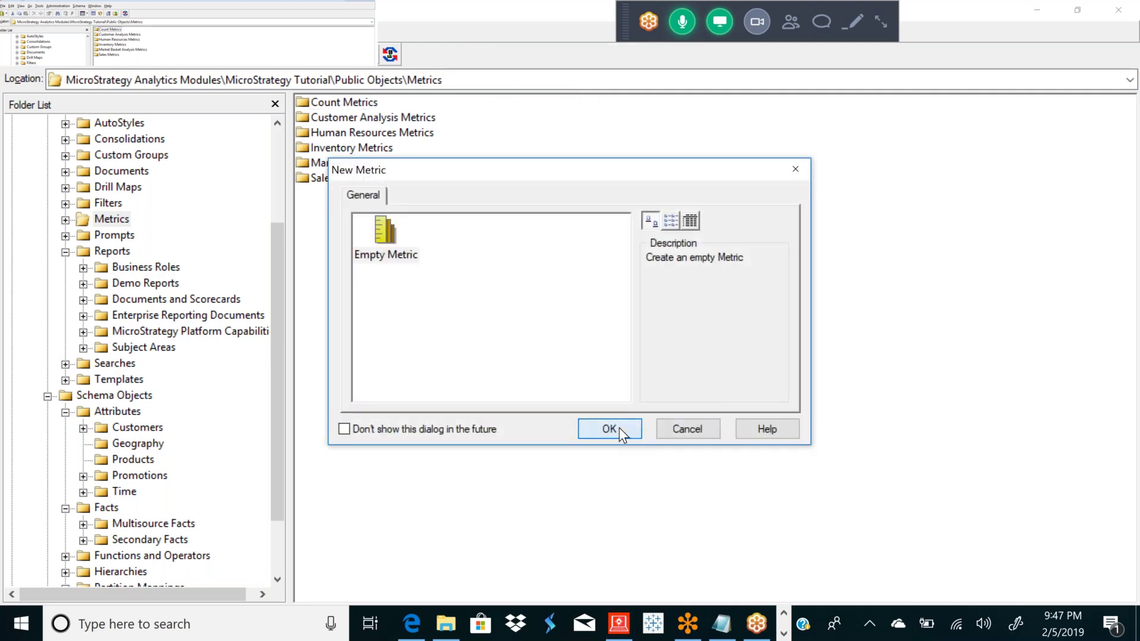
click(618, 429)
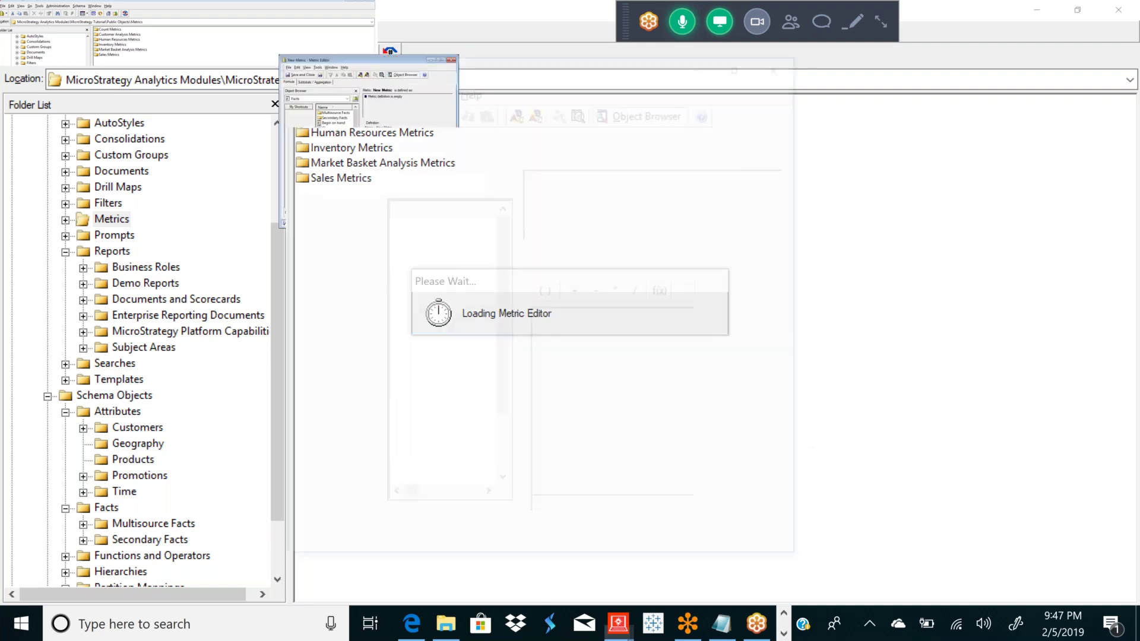
Add the Revenue fact to the new metric's formula and change its aggregation function to Avg.
drag(432, 449, 647, 365)
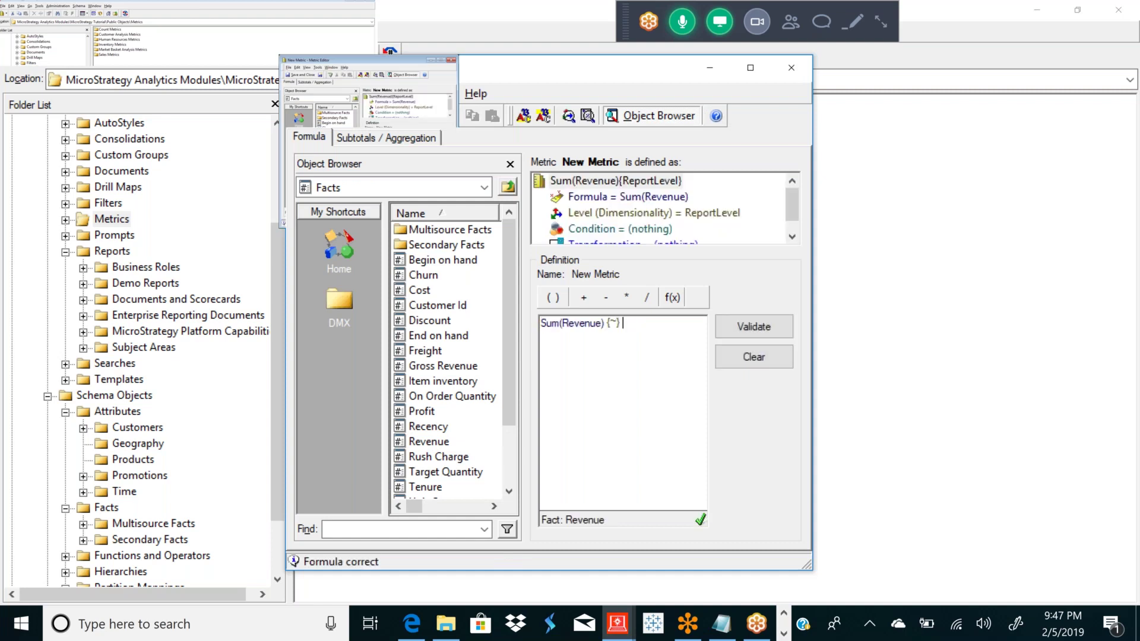
double_click(550, 323)
text(Avg)
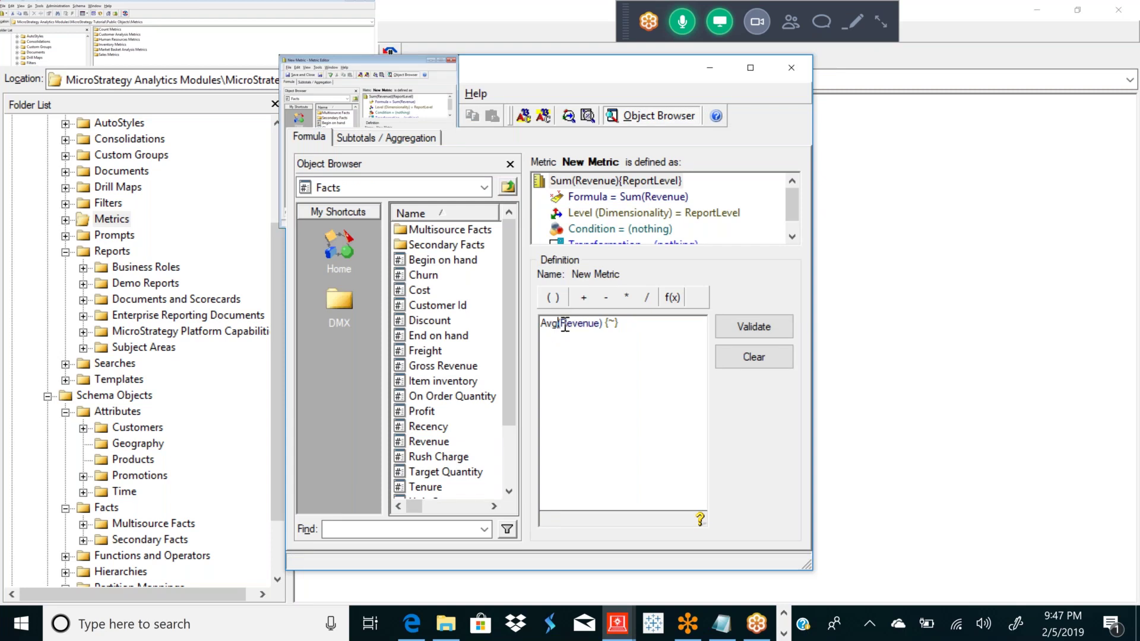
Validate the Avg(Revenue) formula and close the new metric without saving it.
click(747, 326)
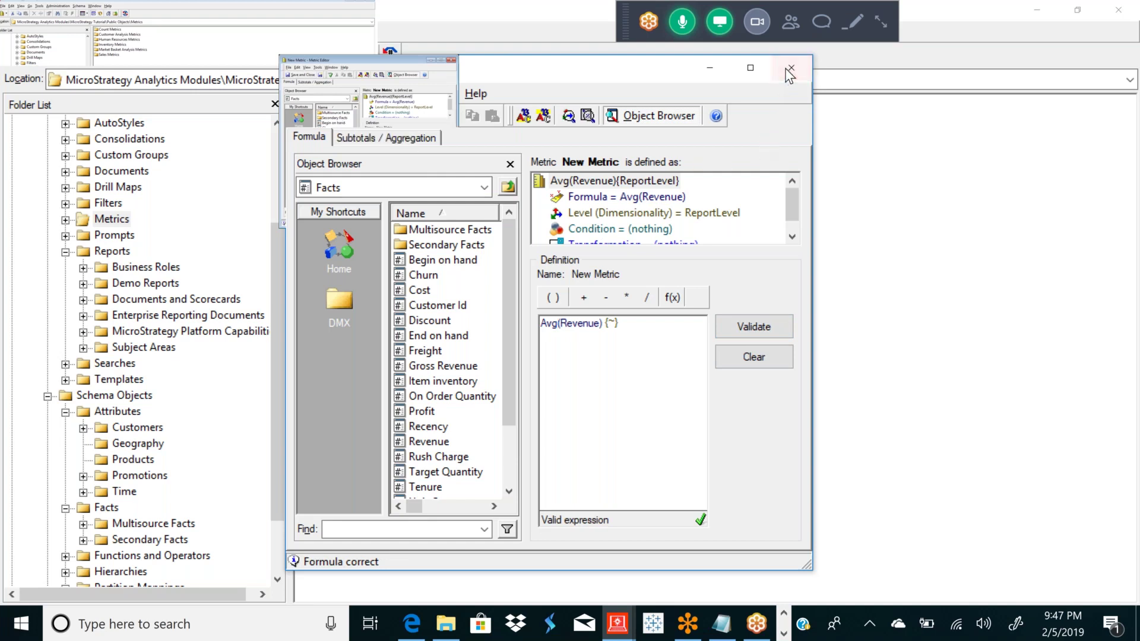
click(557, 323)
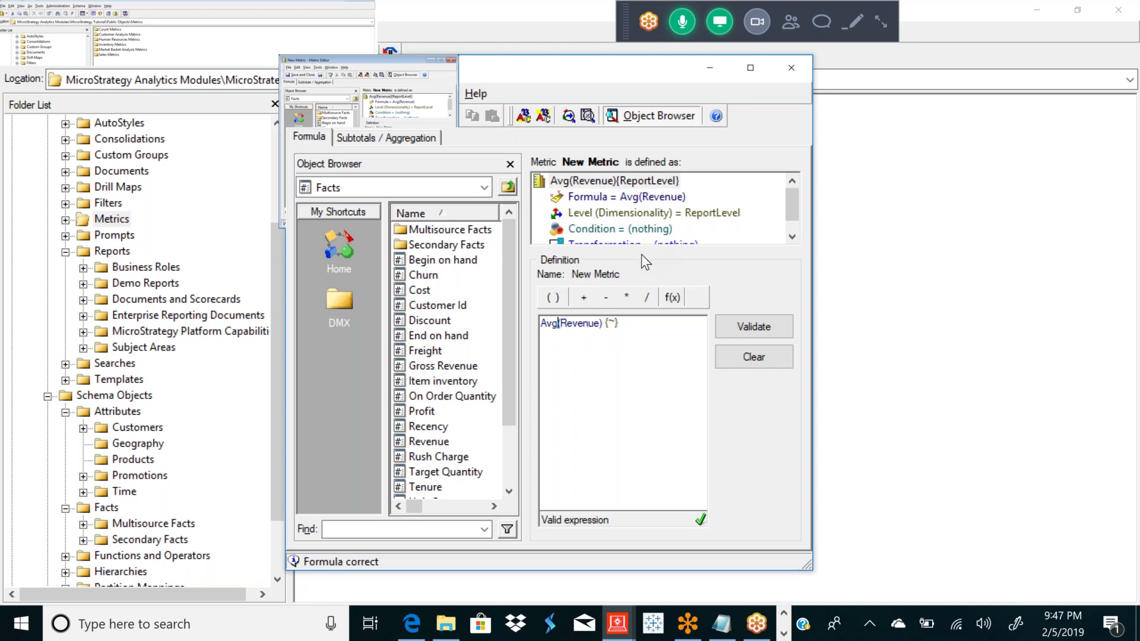
click(793, 68)
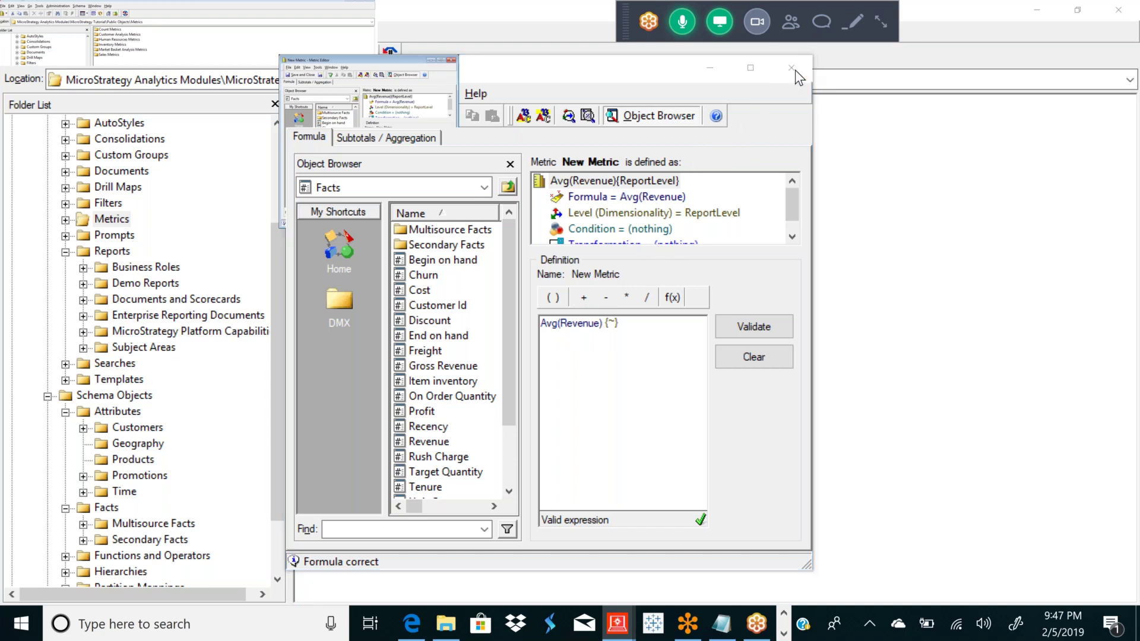
click(618, 371)
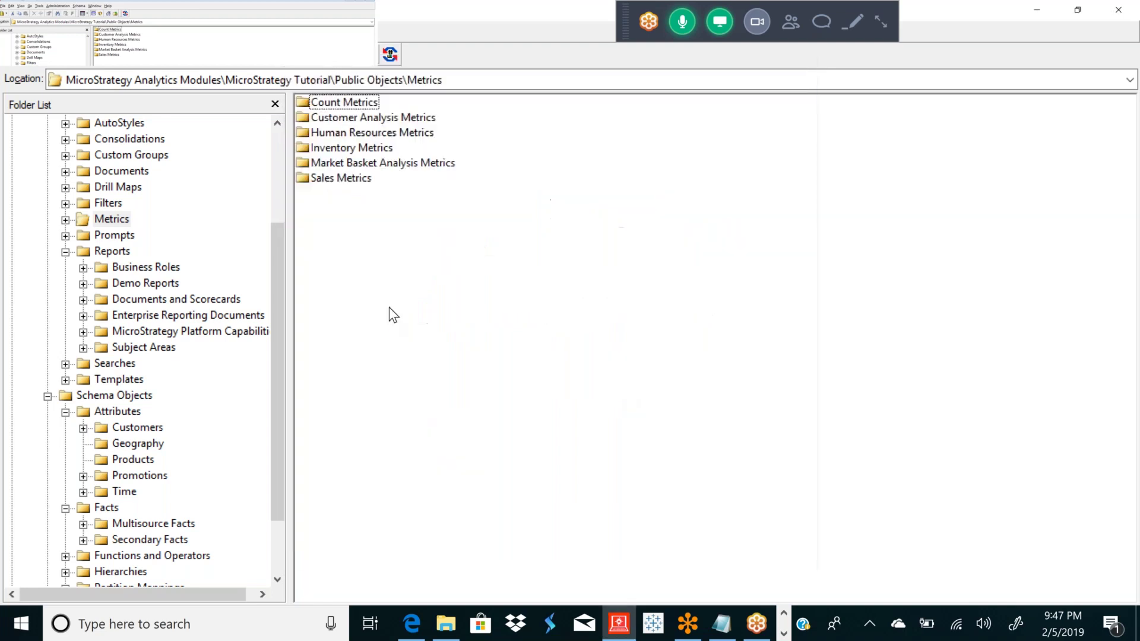
Open the Demo Reports folder under Public Objects Reports and select Demo Report.
drag(276, 312, 272, 335)
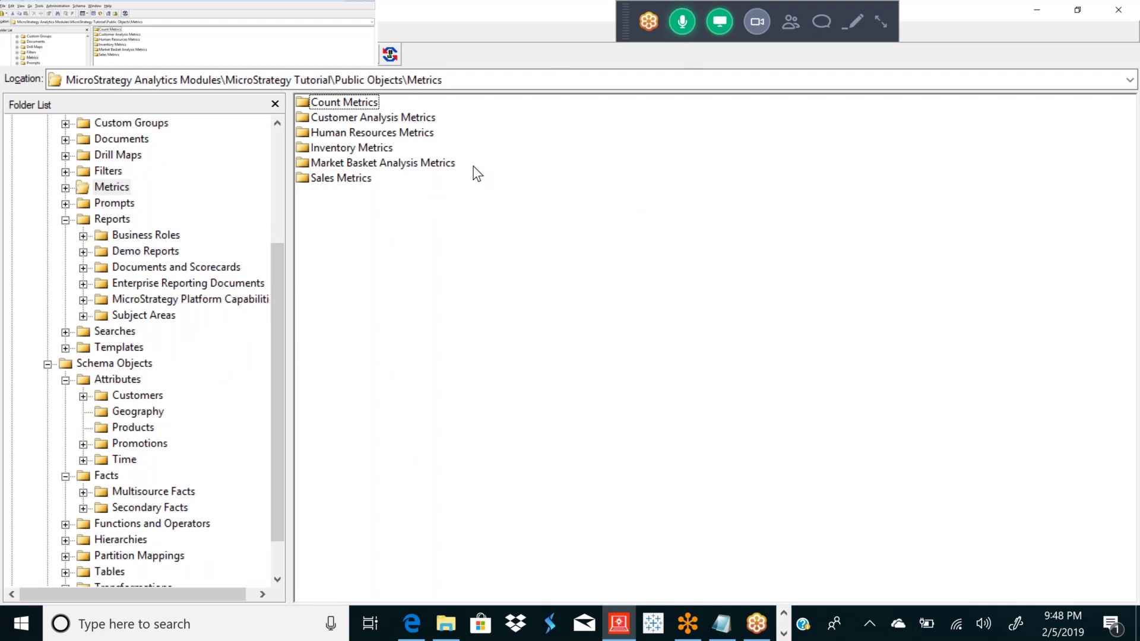
click(128, 250)
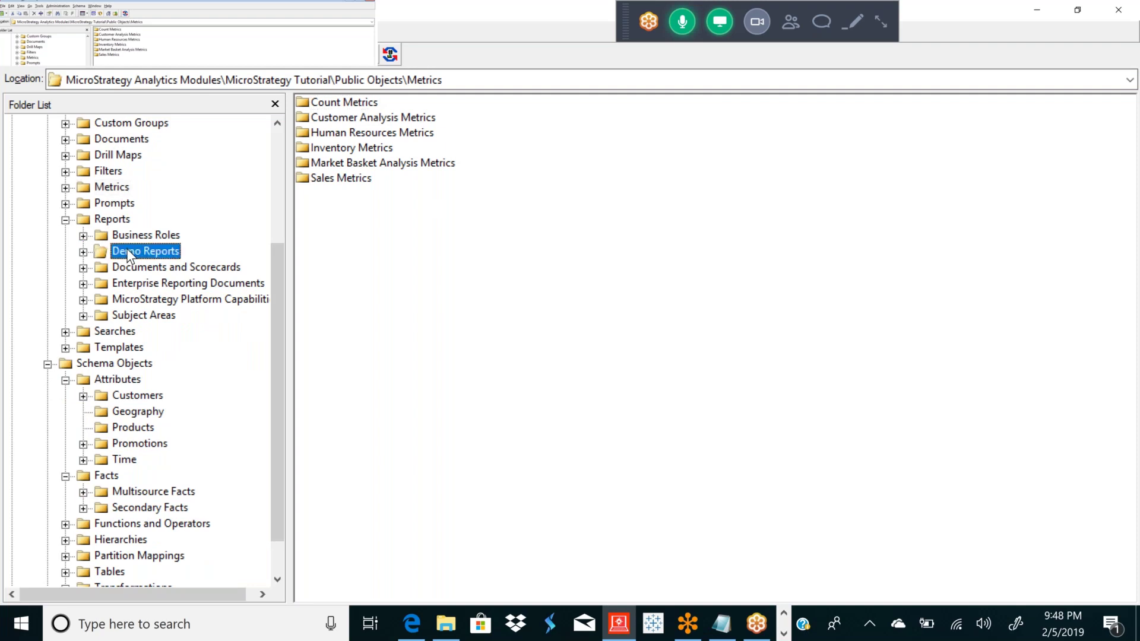
click(374, 194)
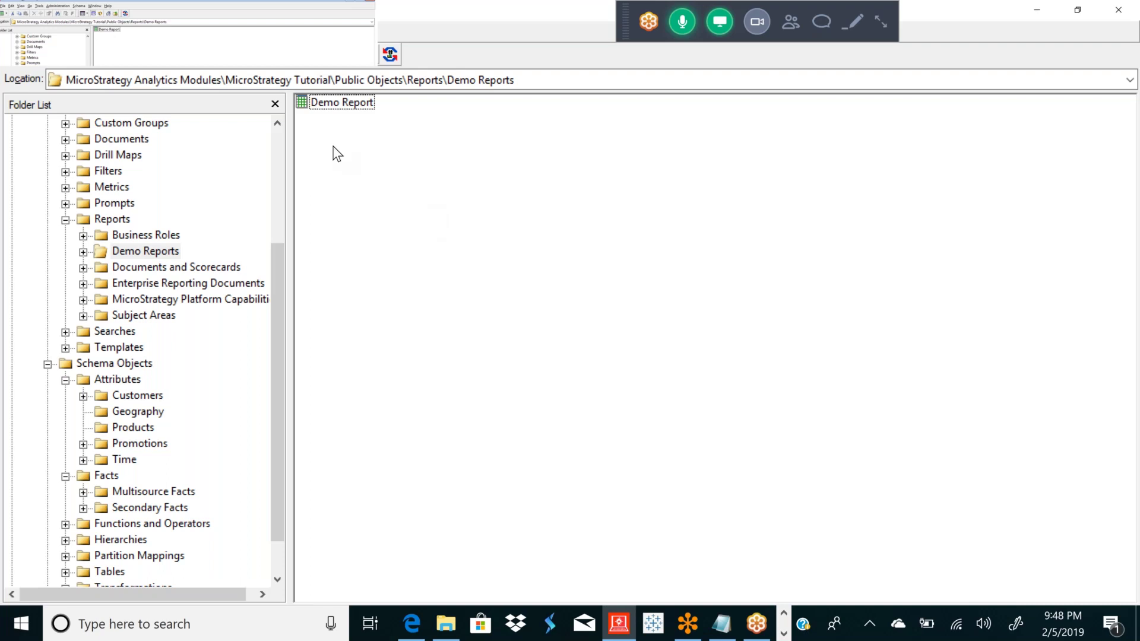
click(329, 107)
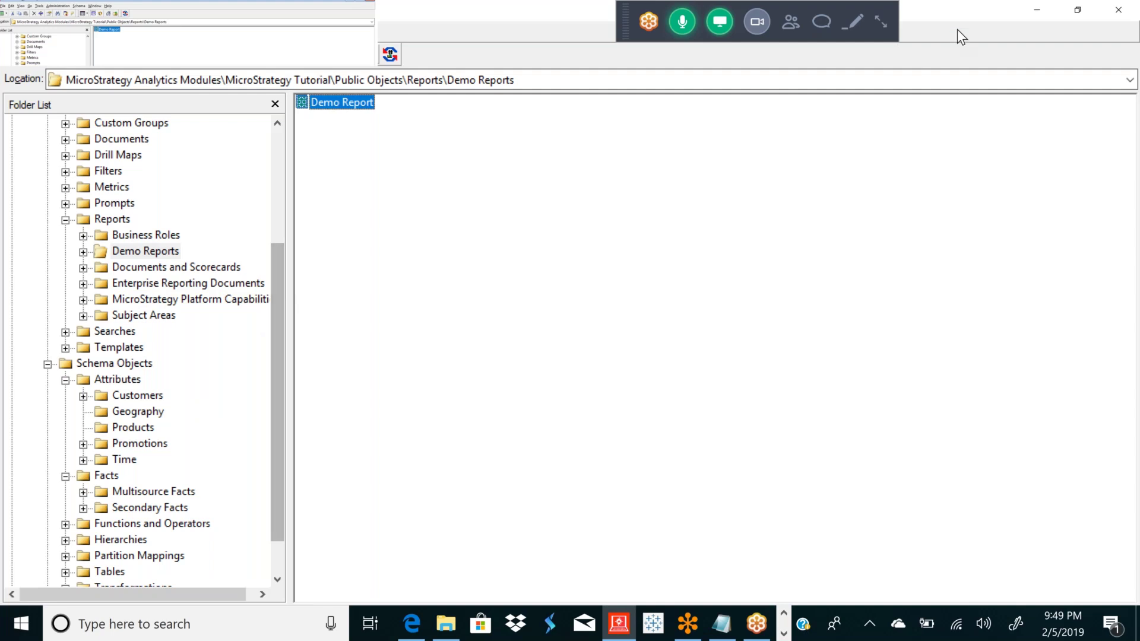
click(790, 21)
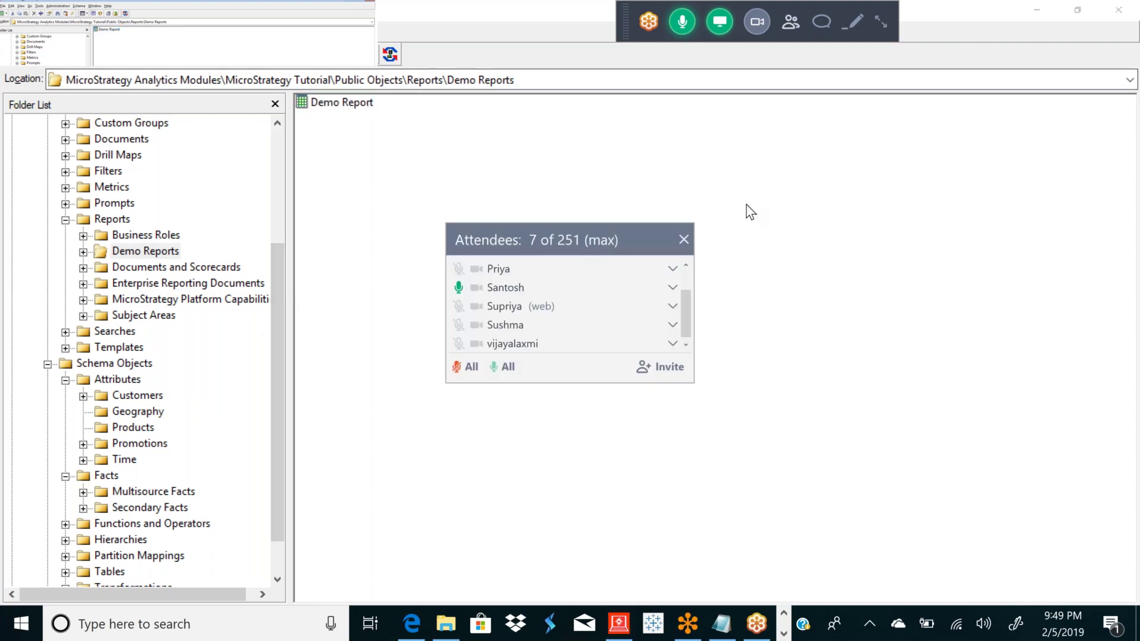
click(684, 239)
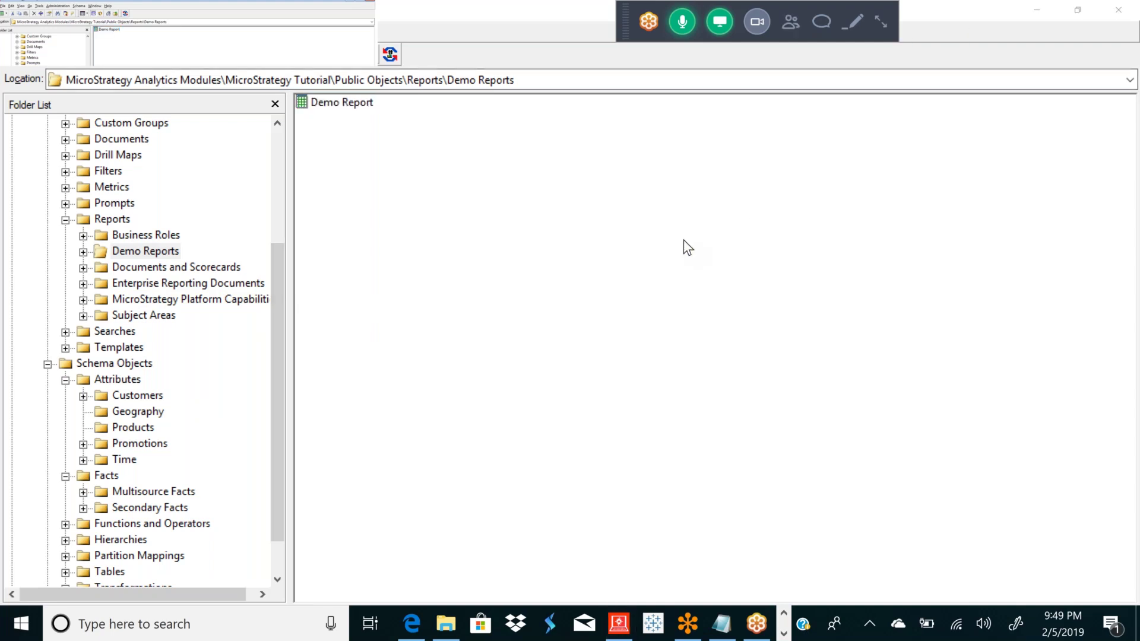
Collapse the Attributes, Facts and Reports folders in the project's folder tree.
click(65, 380)
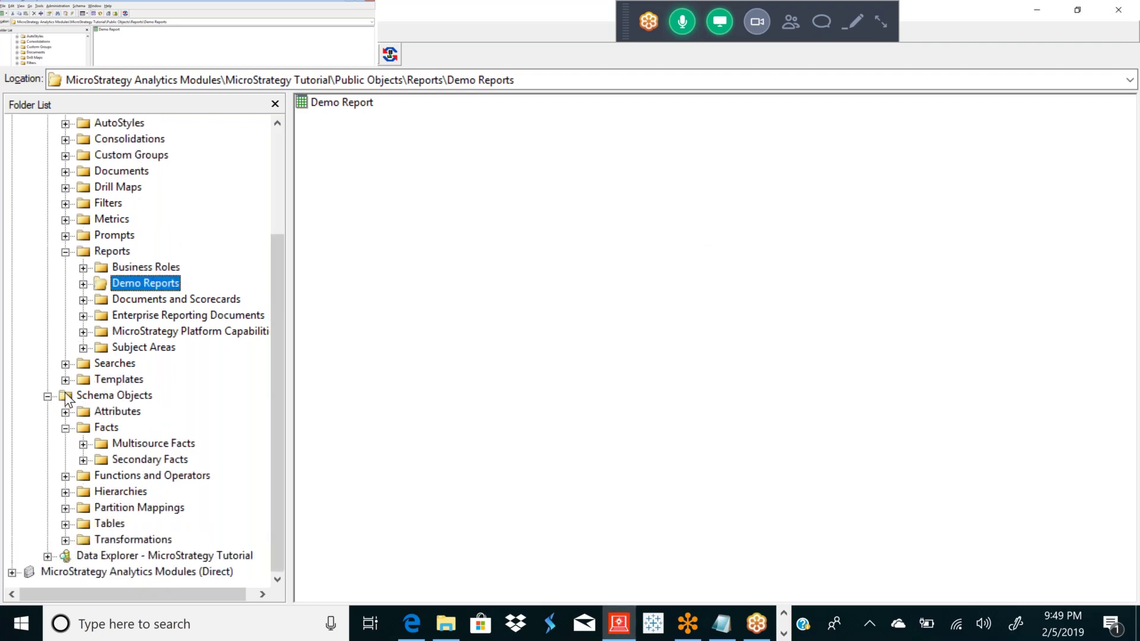
click(65, 429)
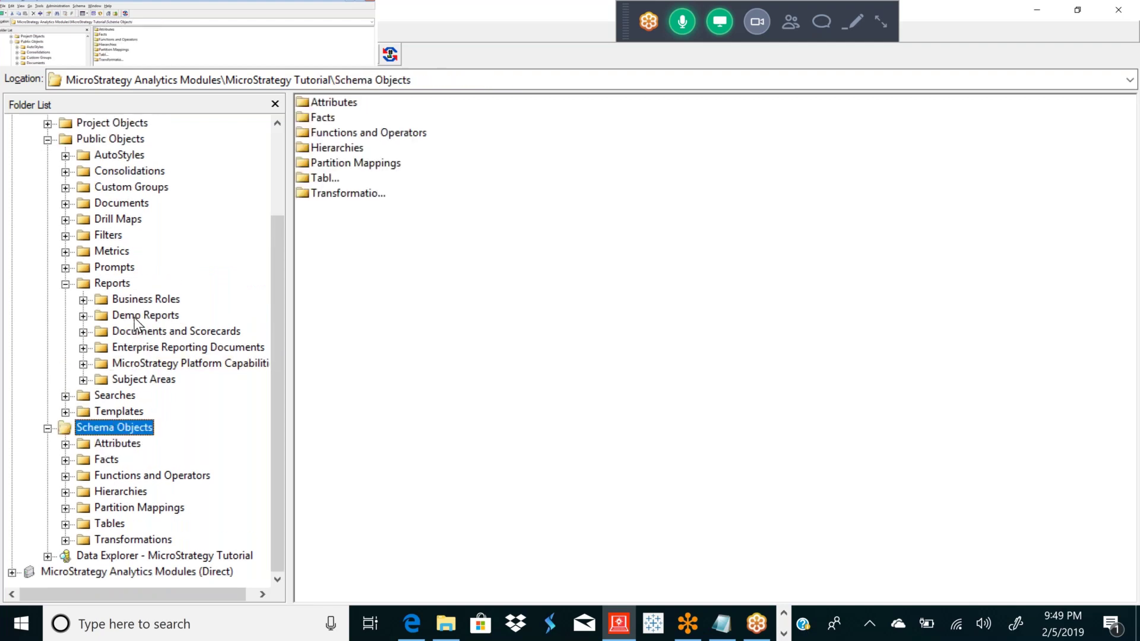
click(66, 284)
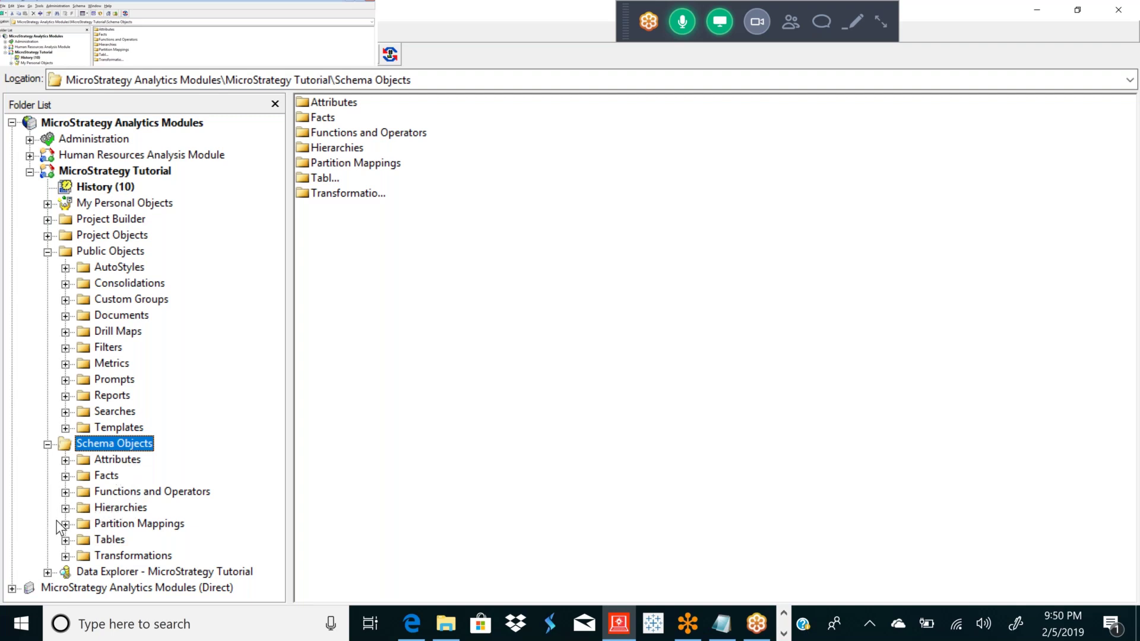
Look through the contents of the Attributes, Reports and Documents folders.
click(106, 459)
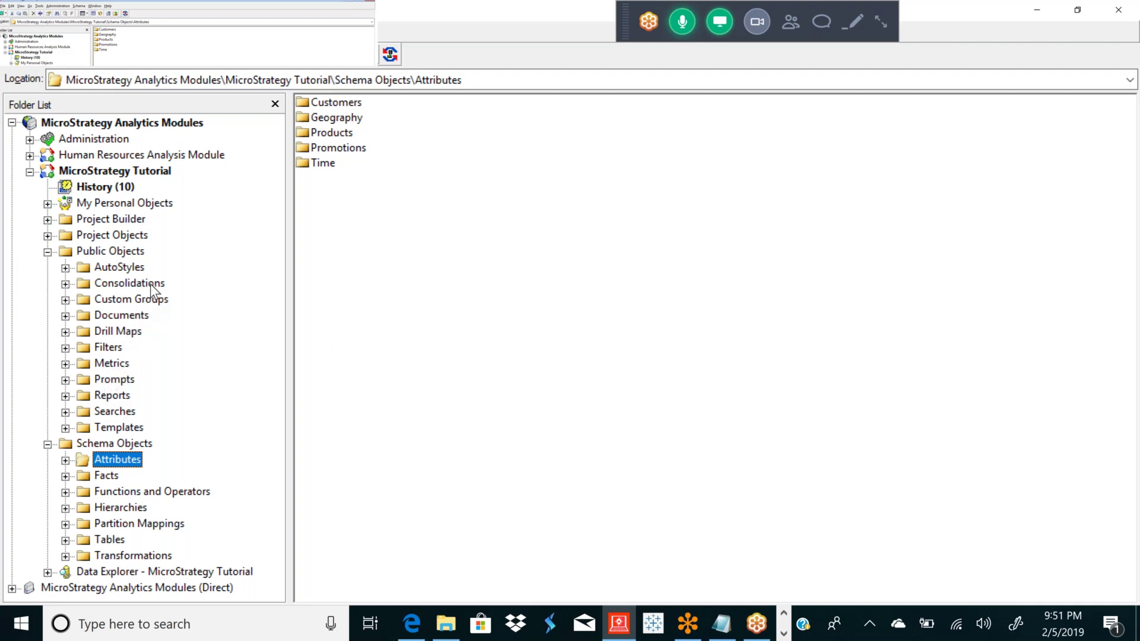
click(106, 396)
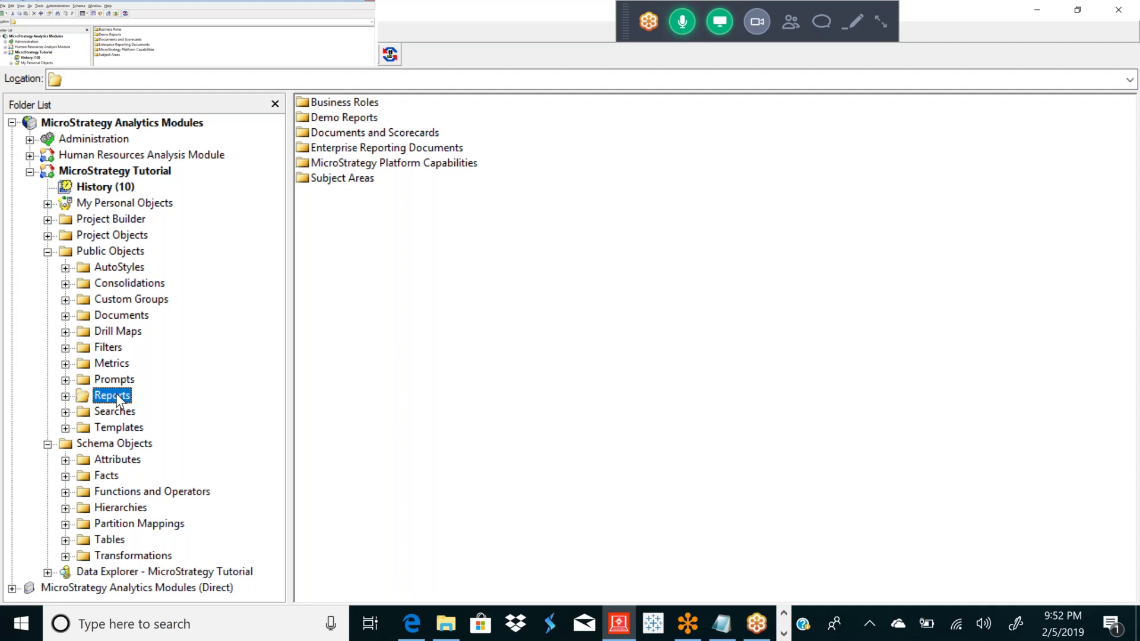
click(127, 318)
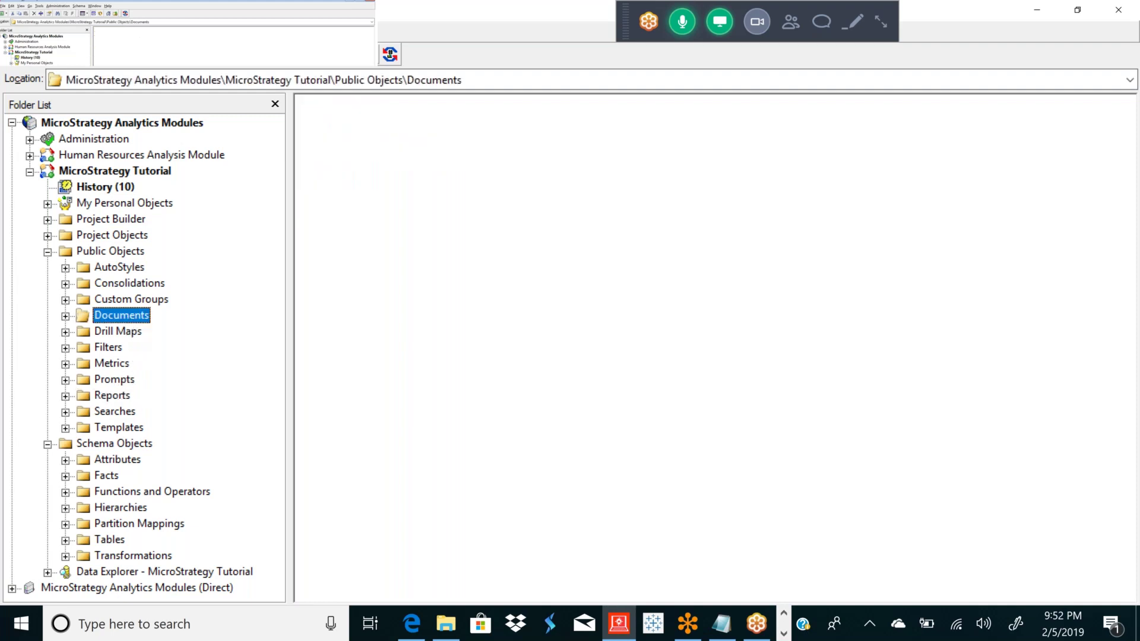
Create a new blank report in the Demo Reports folder under Public Objects Reports.
click(119, 395)
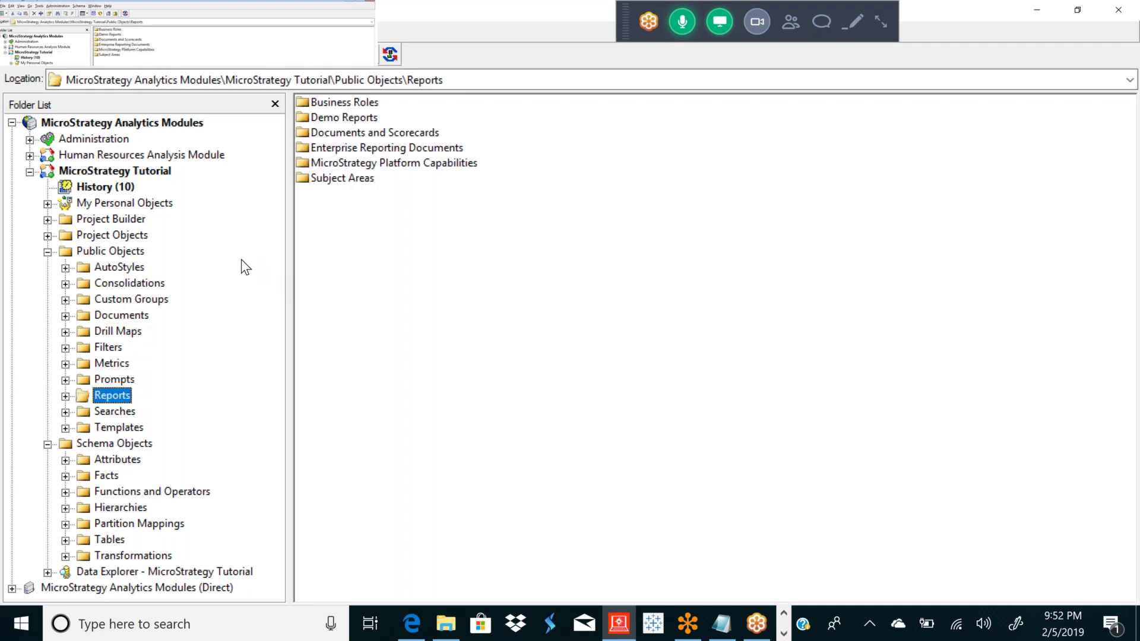
key(Tab)
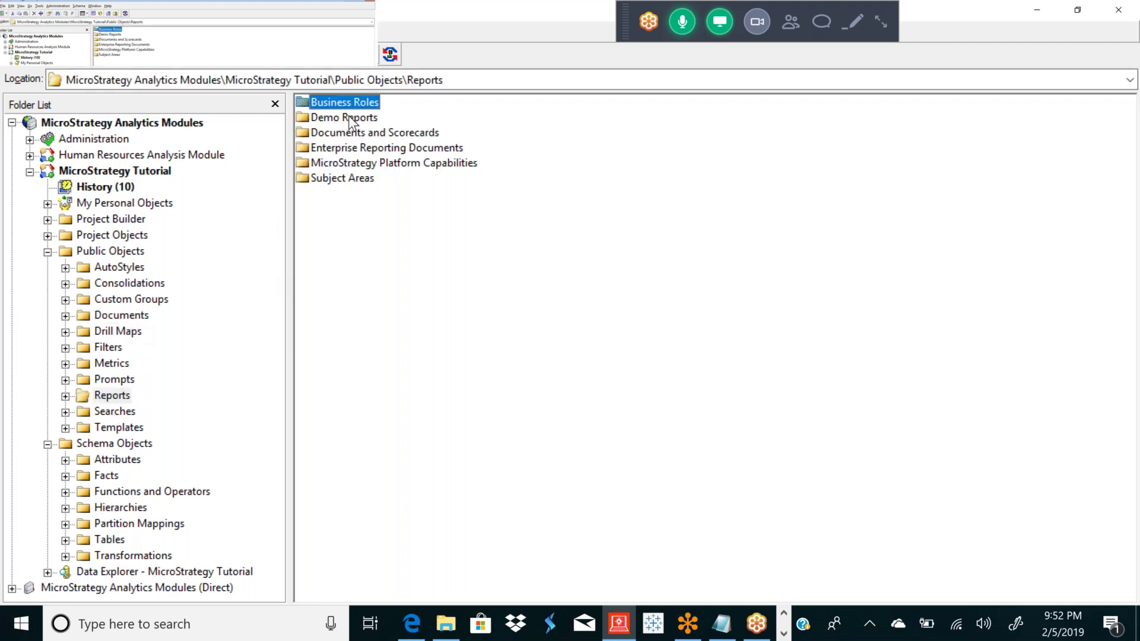
double_click(350, 118)
right_click(359, 196)
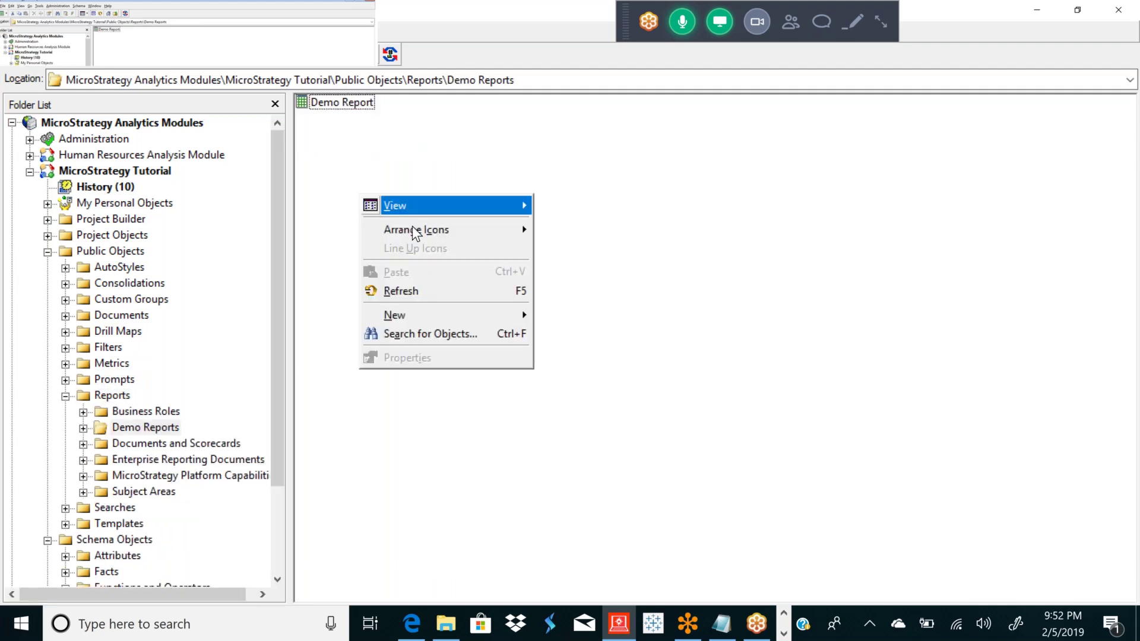
mouse_move(469, 308)
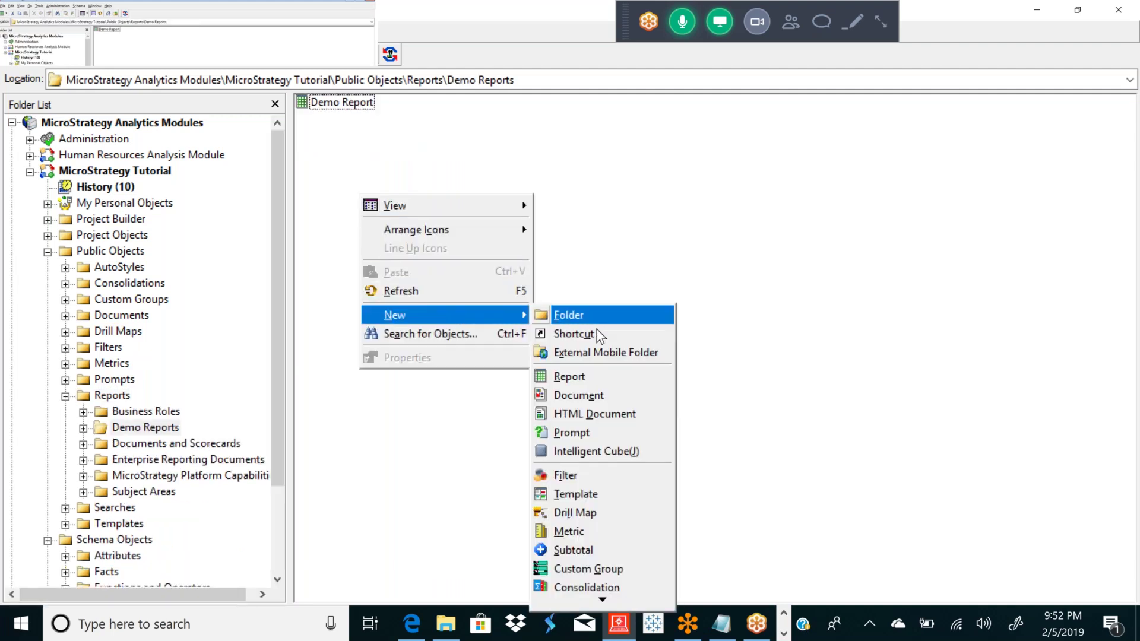
click(576, 376)
click(619, 428)
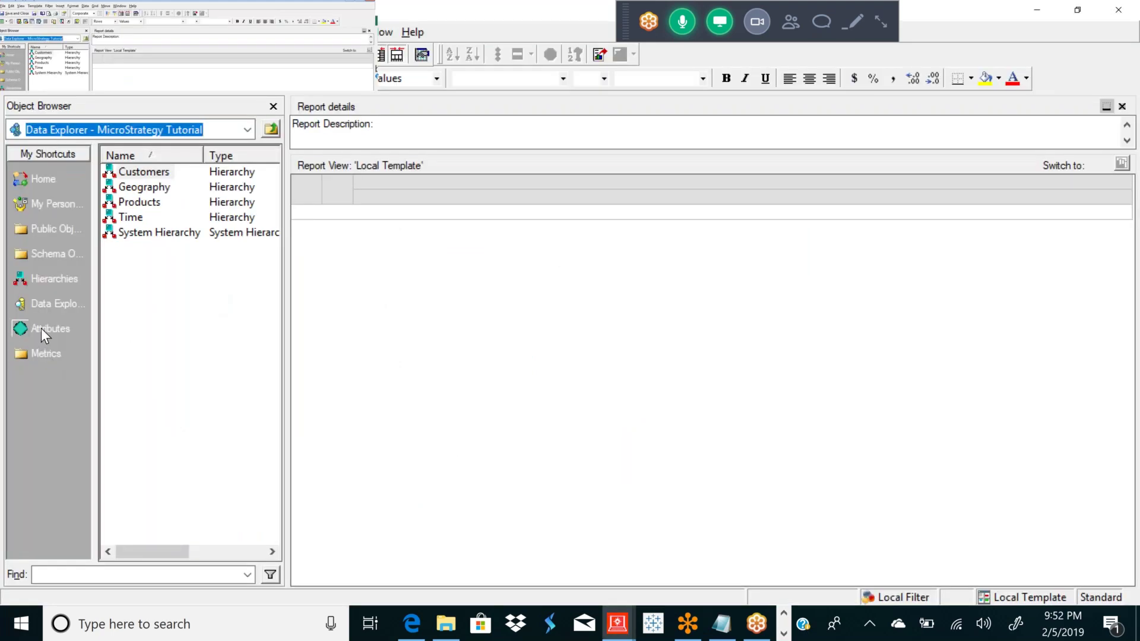
Show the Public Objects folder in the new report's object browser.
click(41, 329)
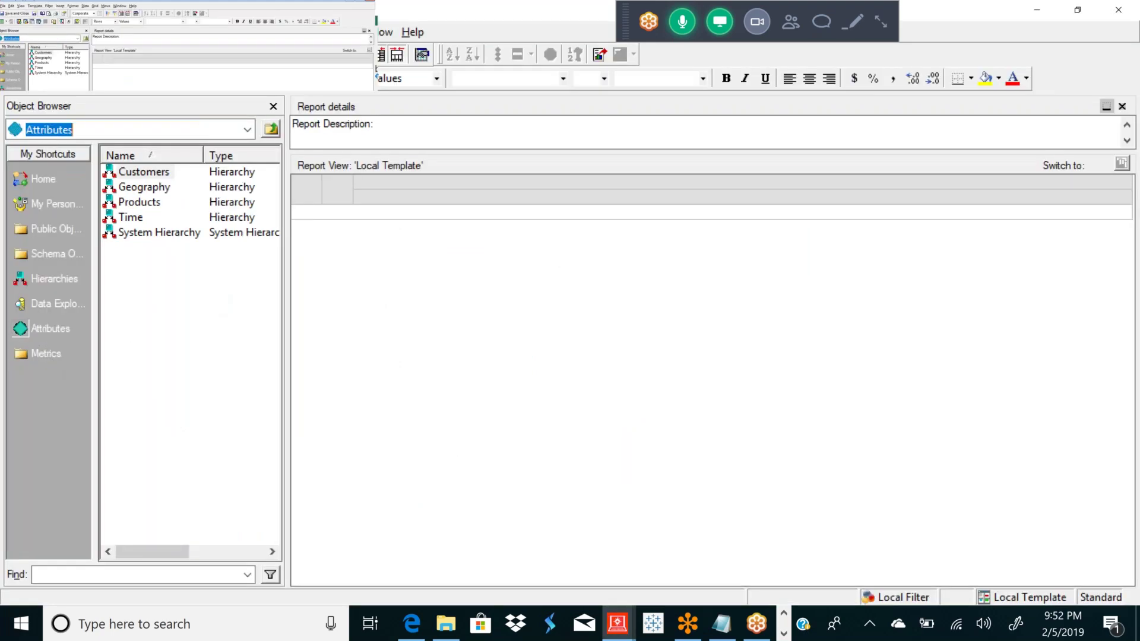
click(247, 131)
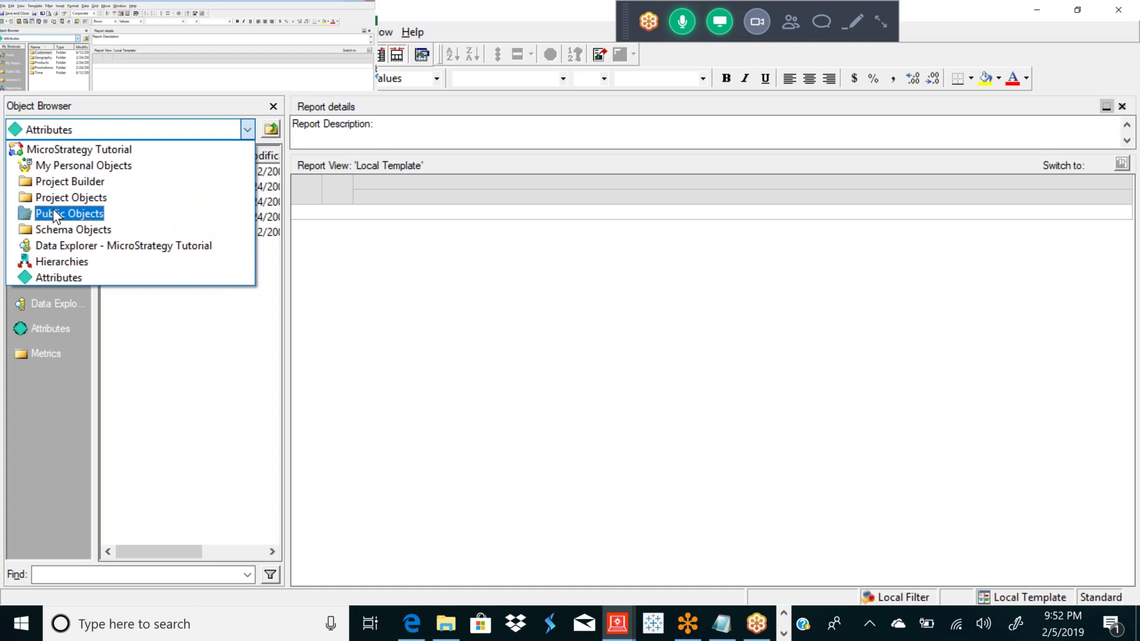
click(57, 214)
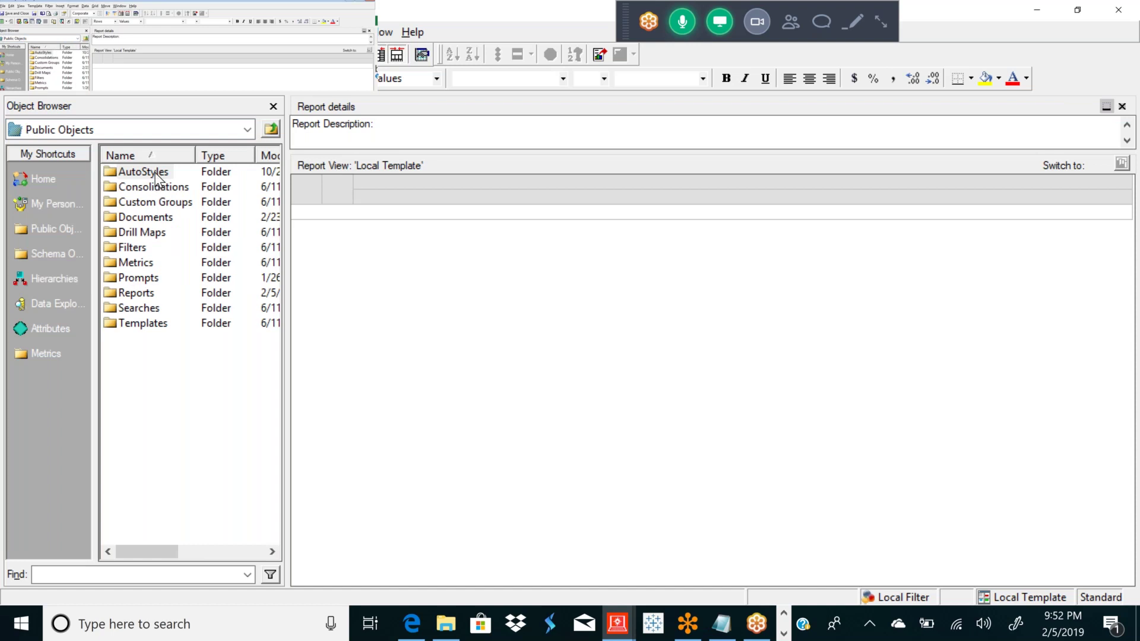
Examine the AutoStyles available for formatting the report grid.
click(156, 173)
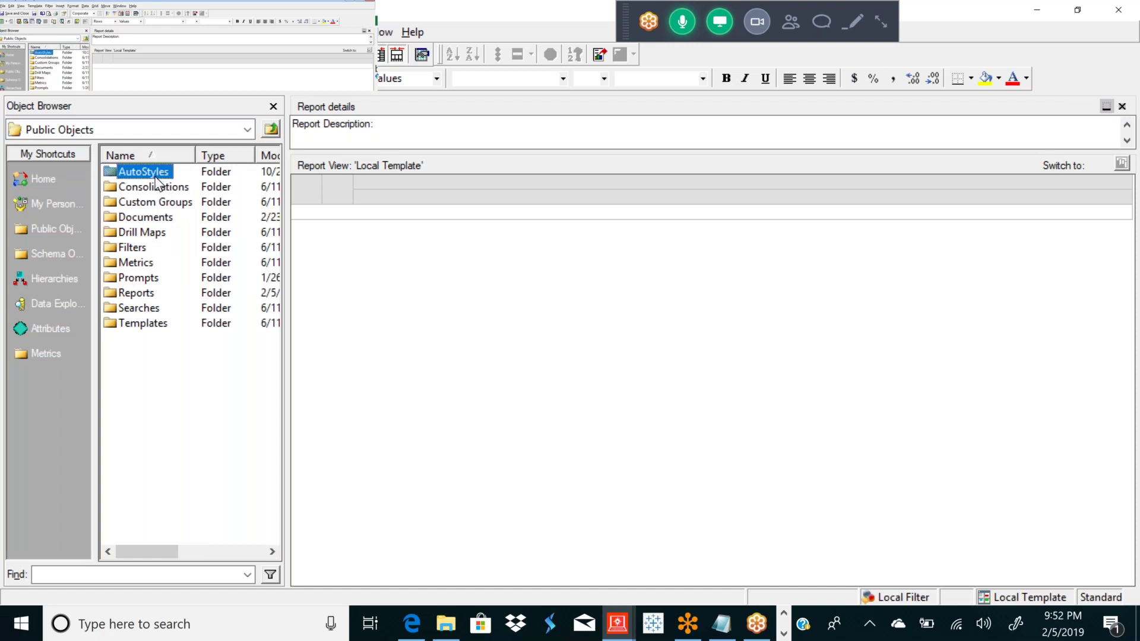
click(273, 33)
mouse_move(291, 31)
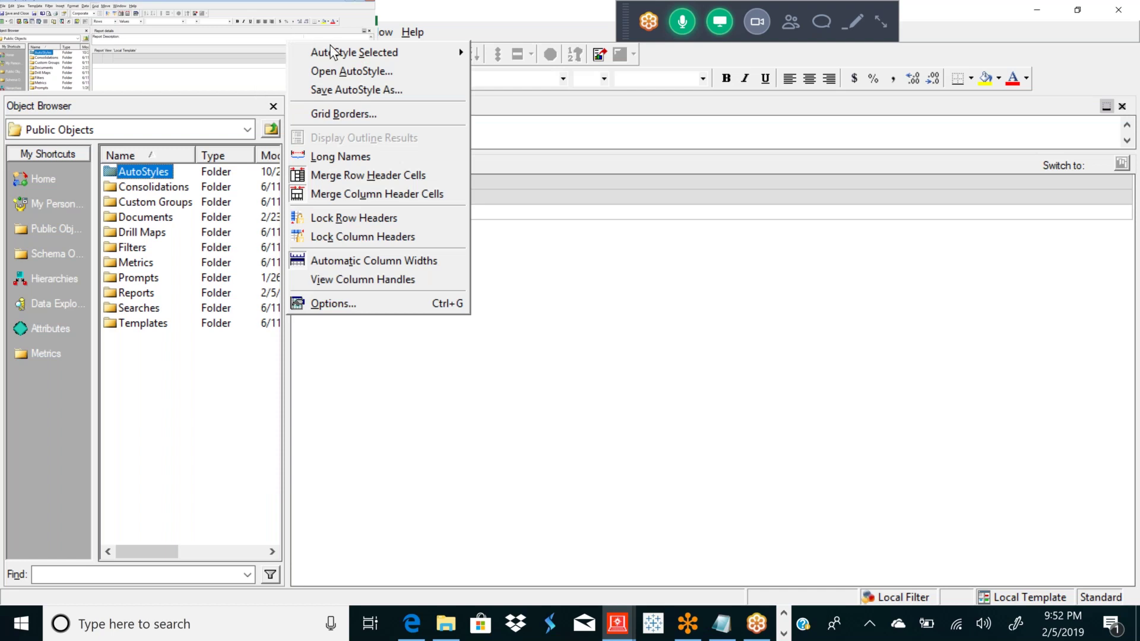
mouse_move(345, 52)
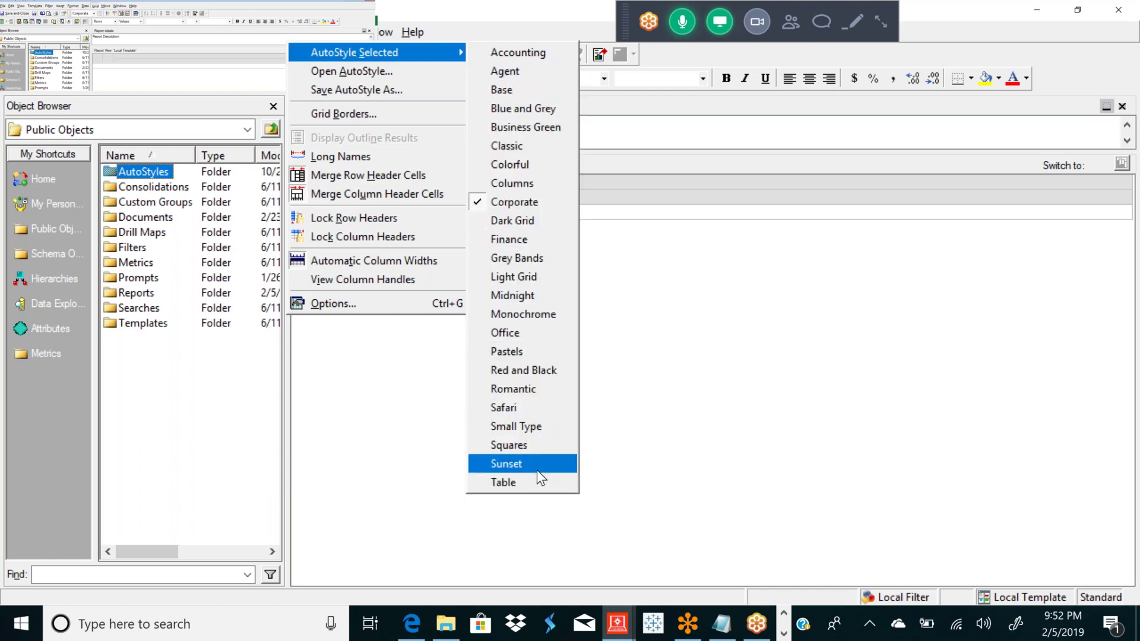
Add the Customer Geography consolidation from the Consolidations folder to the report template.
click(174, 190)
click(174, 189)
double_click(174, 188)
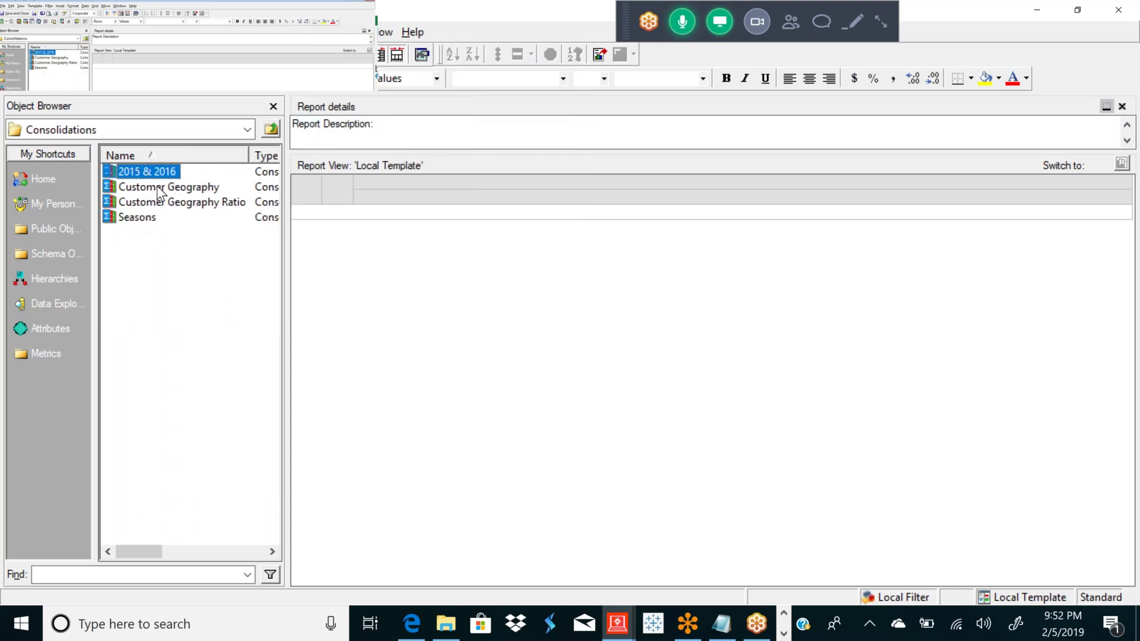
double_click(157, 188)
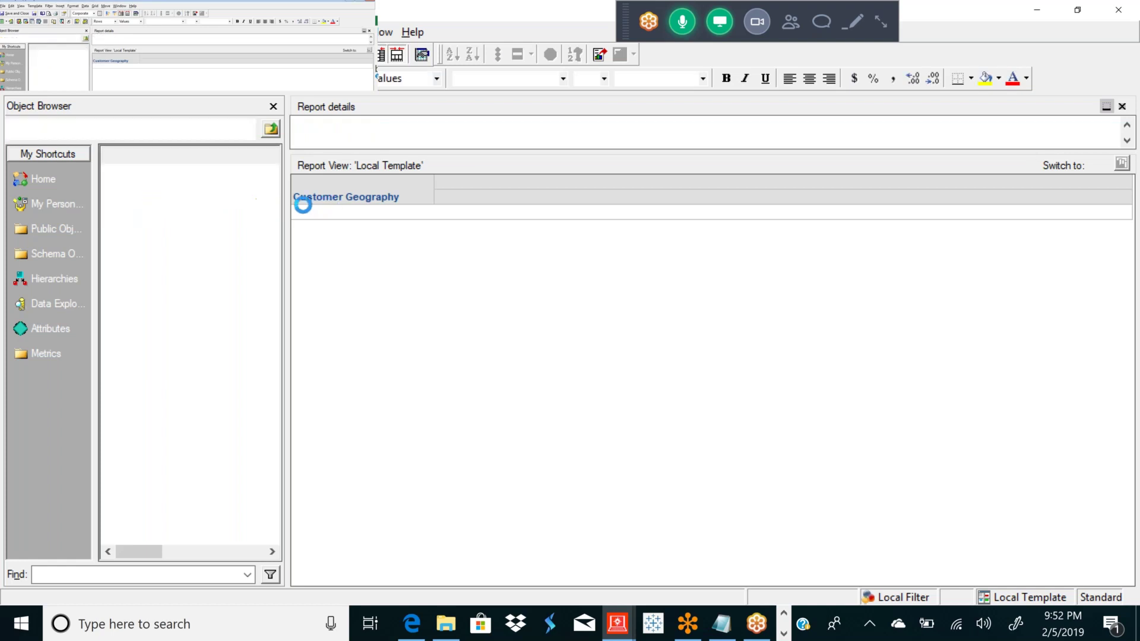
Add the Custom Categories custom group from the Custom Groups folder to the report template.
click(271, 129)
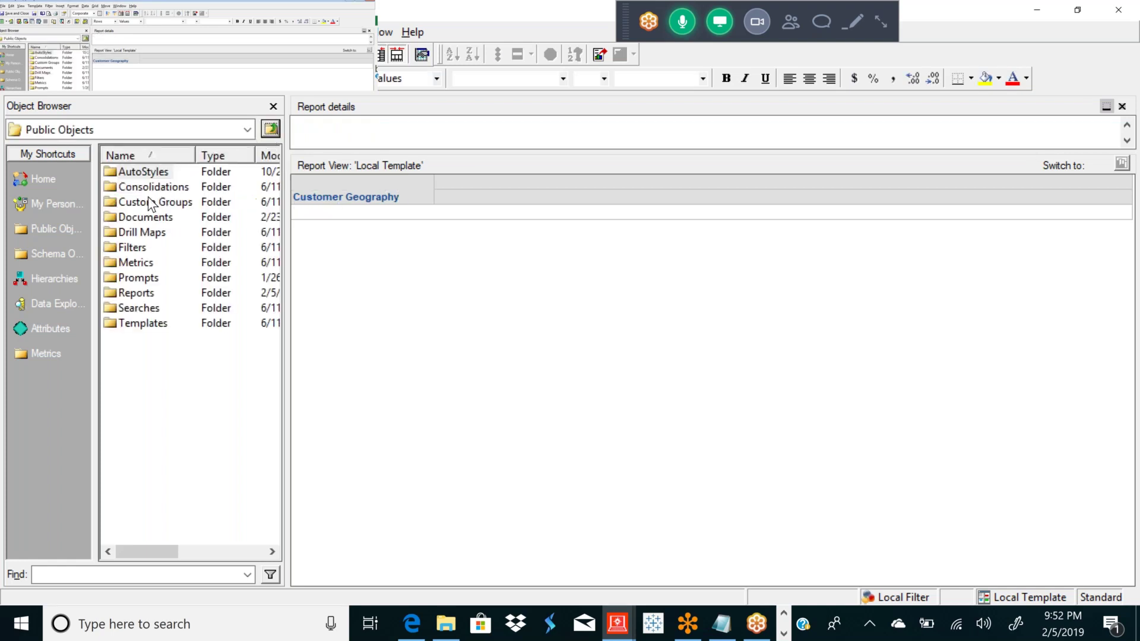
double_click(152, 201)
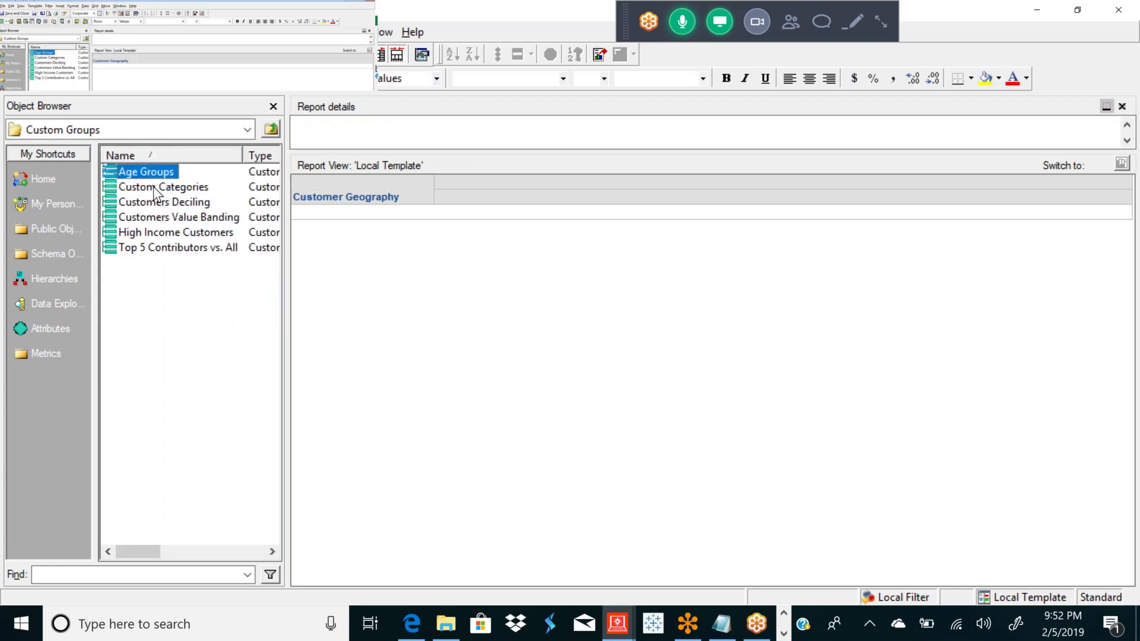
double_click(157, 186)
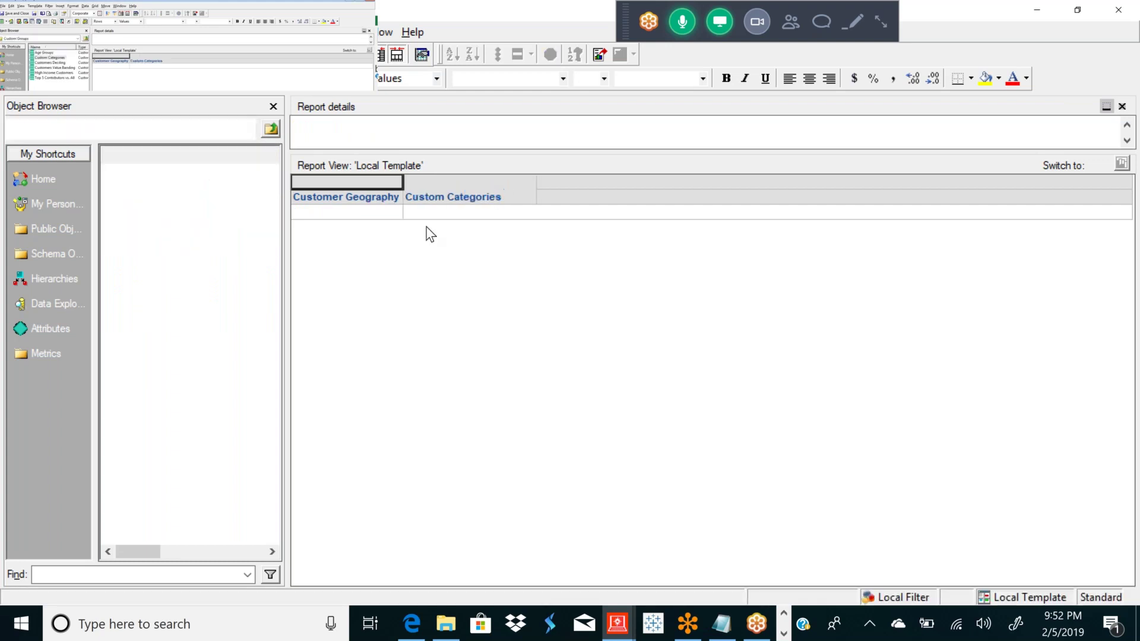
Look into the Drill Maps folder under Public Objects and select the Customer Geography column in the template.
click(271, 130)
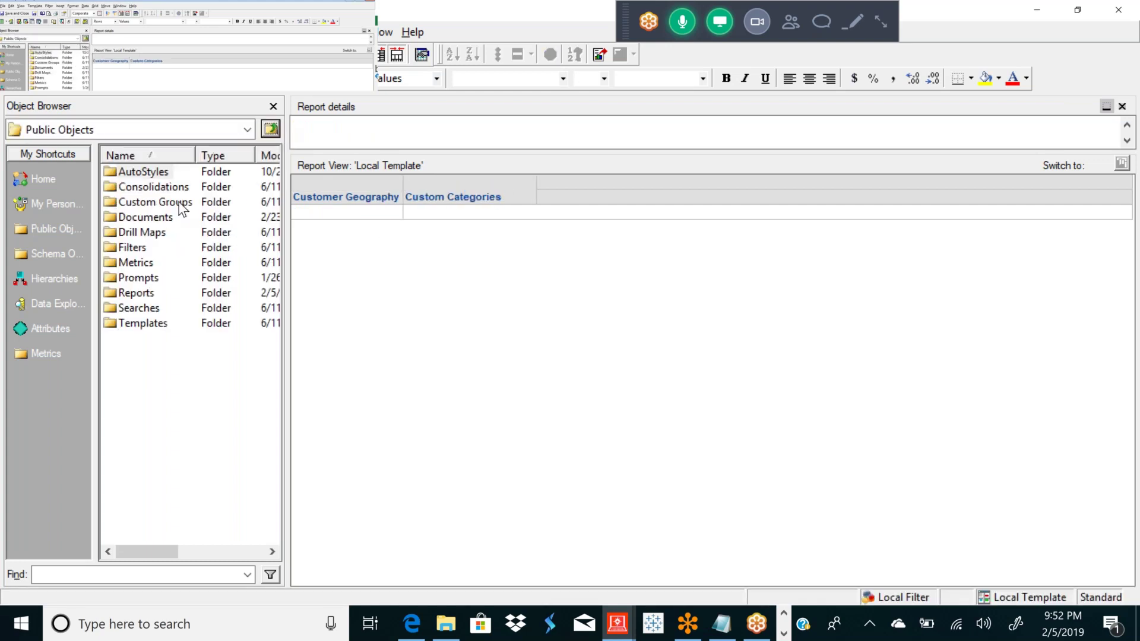
double_click(138, 232)
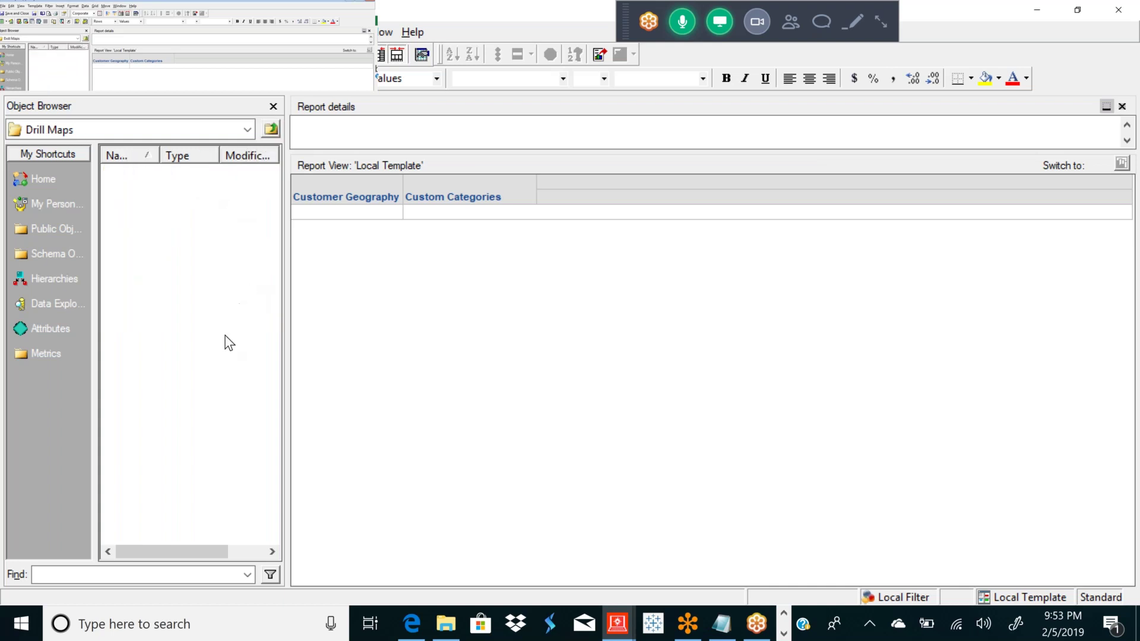
click(453, 197)
click(326, 186)
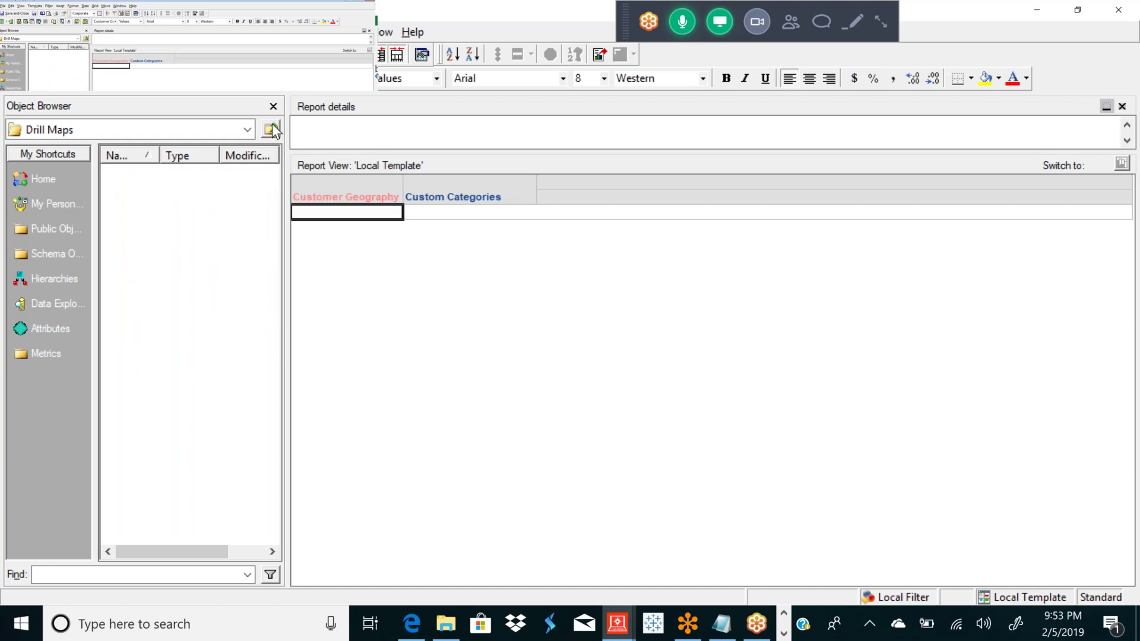
Show the report filter definition and add the Select a Quarter filter from the Time Selection Filters folder to it.
click(271, 129)
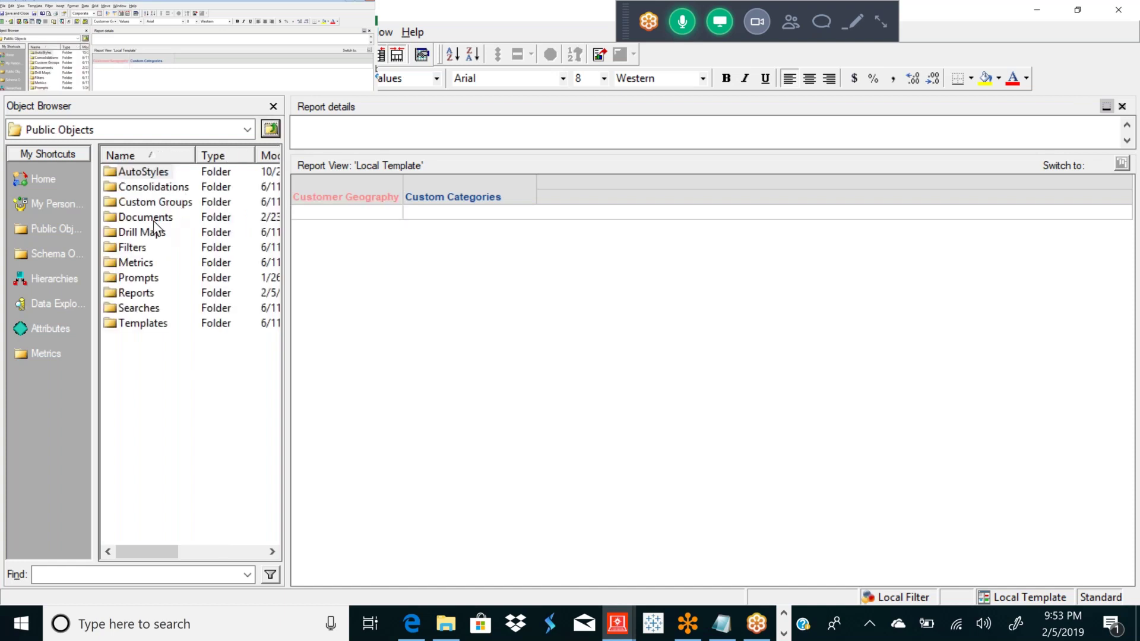
double_click(132, 250)
double_click(155, 220)
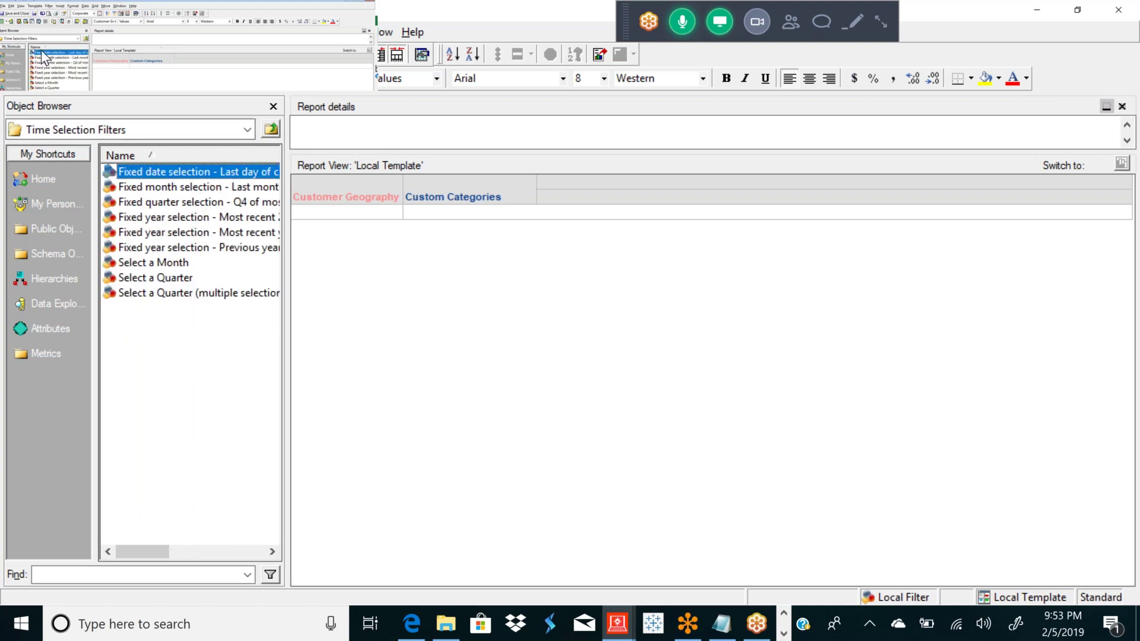
click(73, 35)
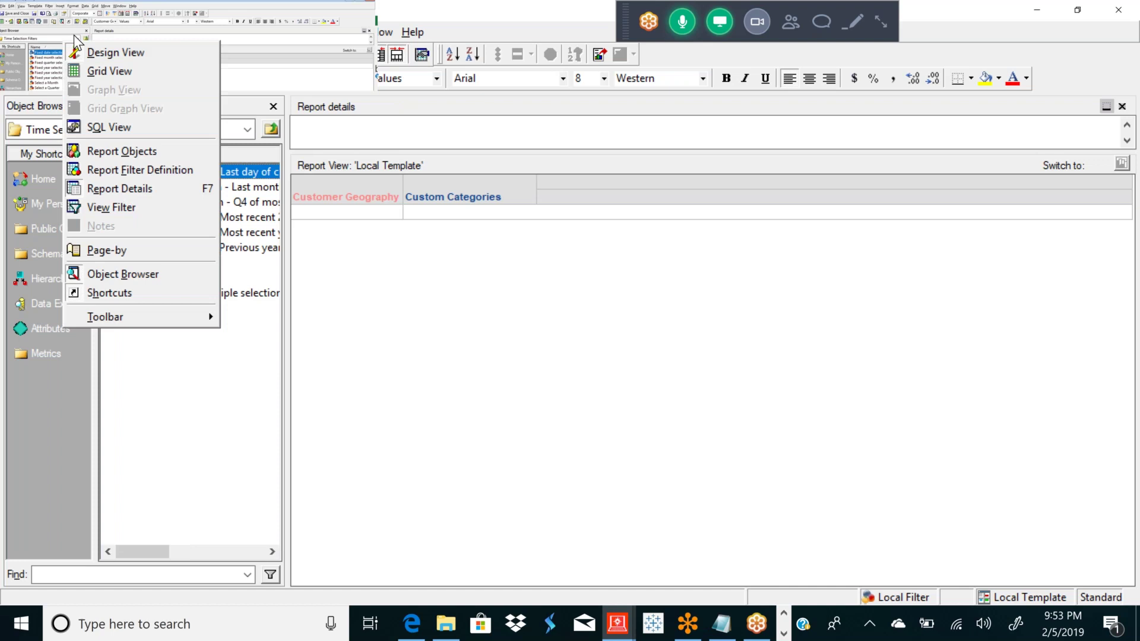
click(141, 170)
drag(166, 278, 323, 189)
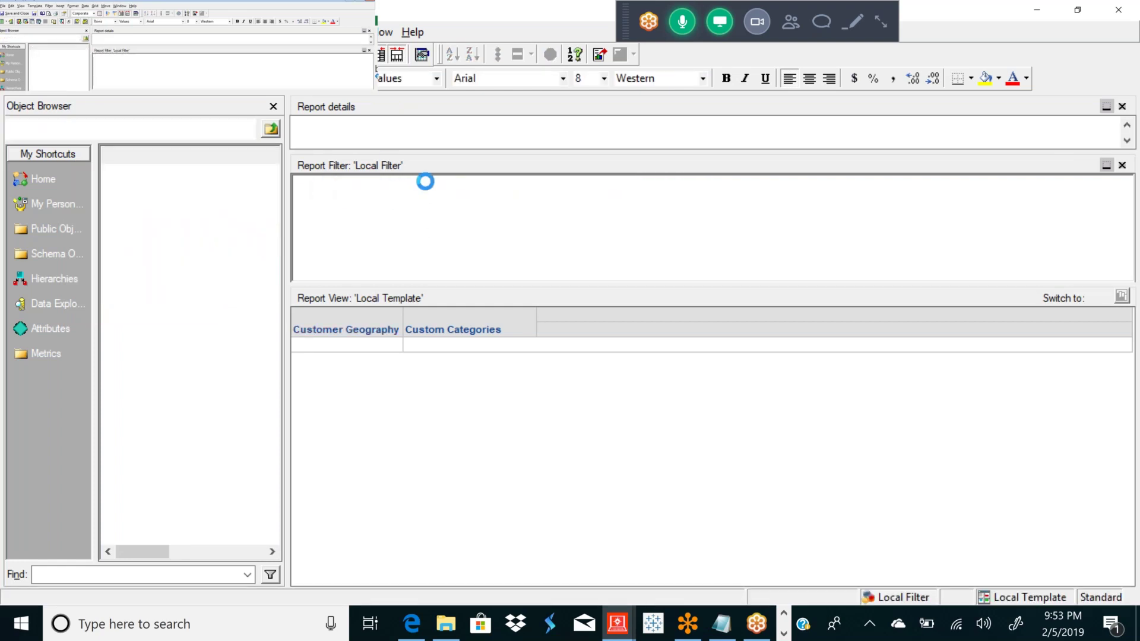
Add the Profit metric from the Sales Metrics folder to the report template.
click(271, 128)
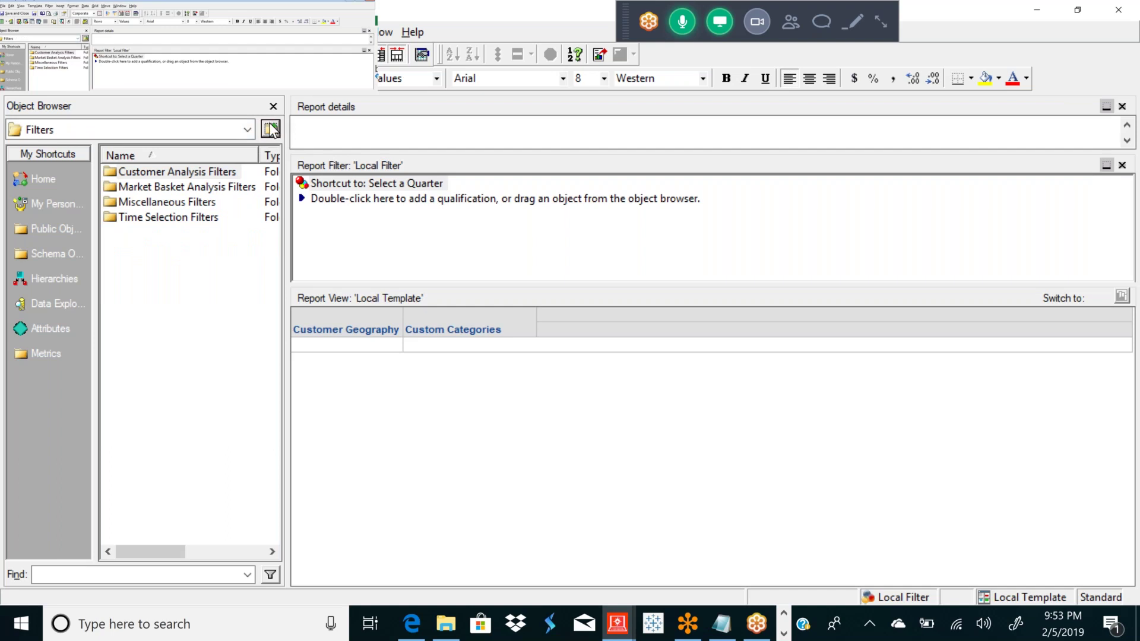
click(271, 129)
double_click(133, 259)
double_click(138, 252)
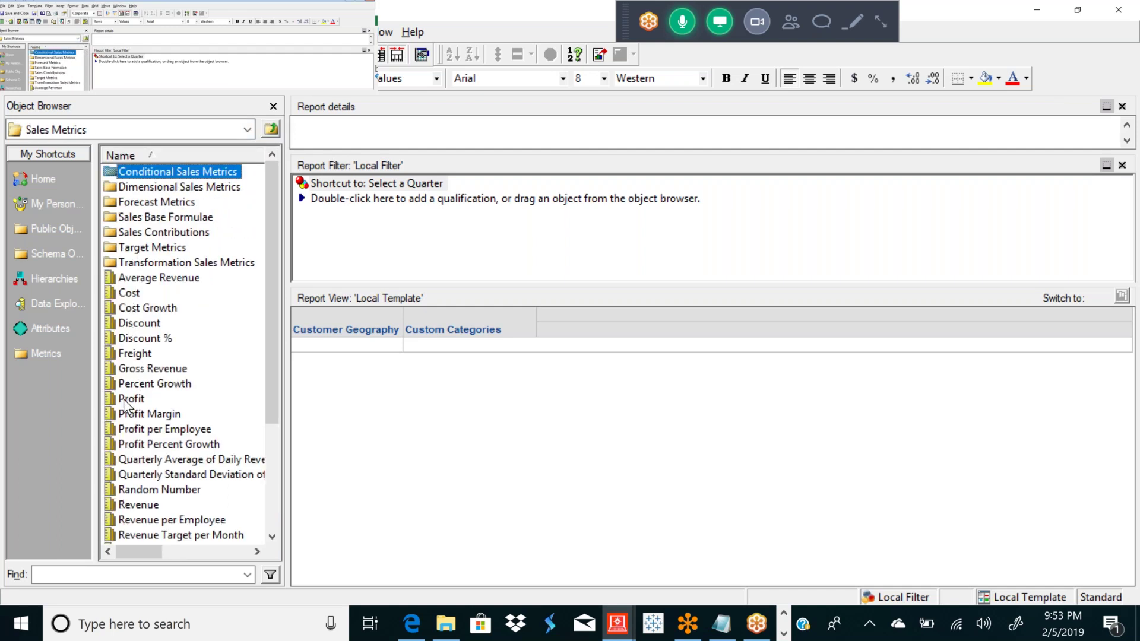
double_click(126, 399)
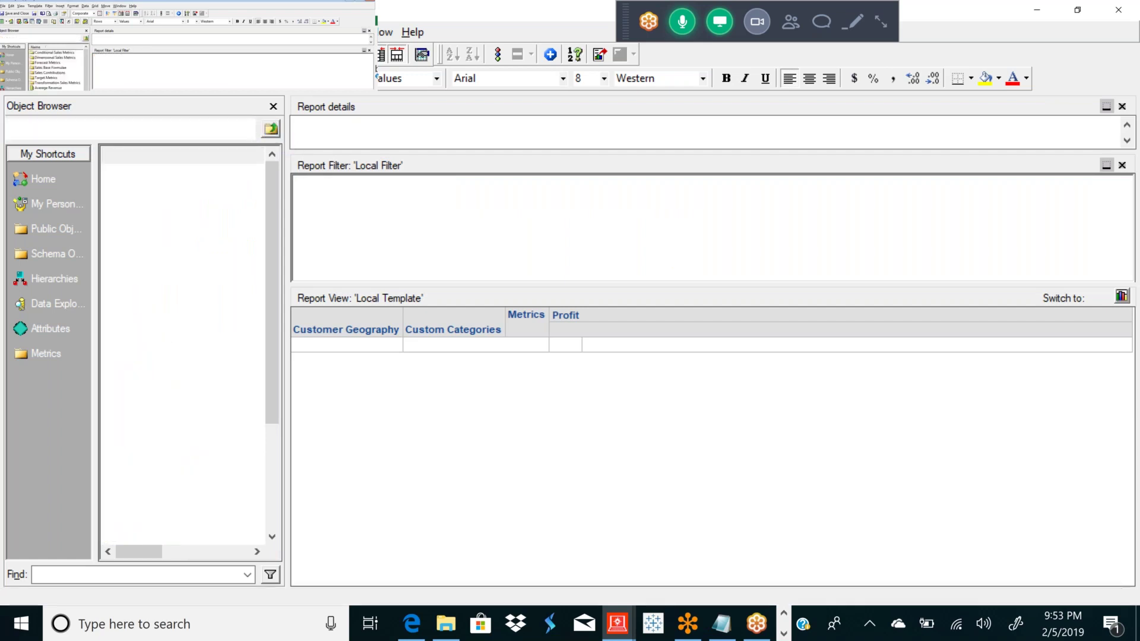
Add the Qualify on Time prompt from the Prompts folder to the report filter.
click(271, 129)
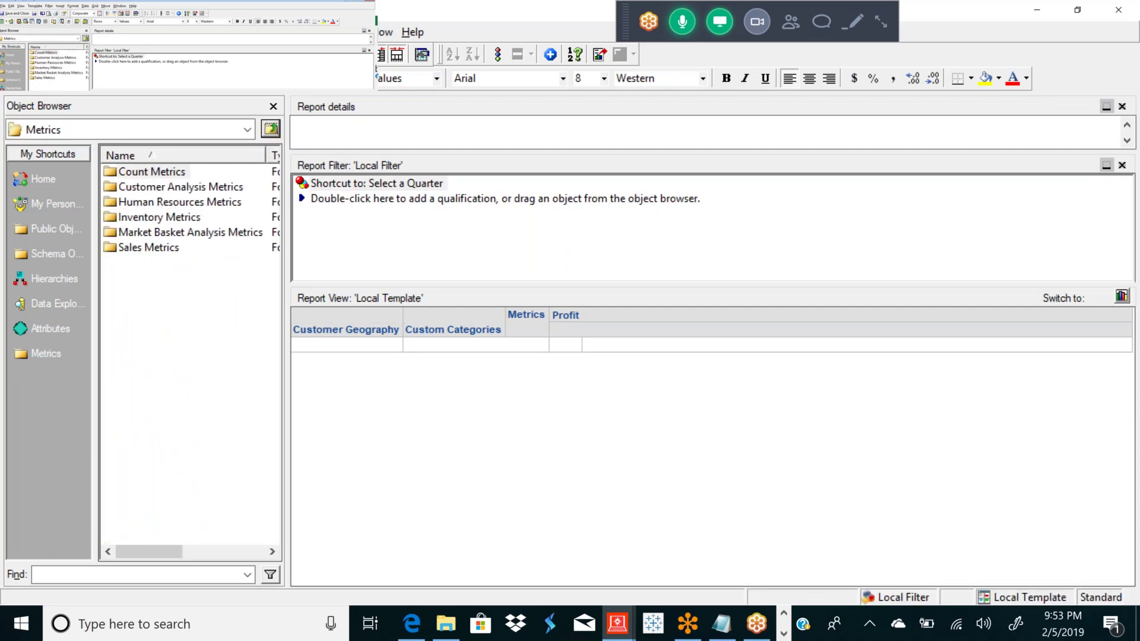
click(272, 127)
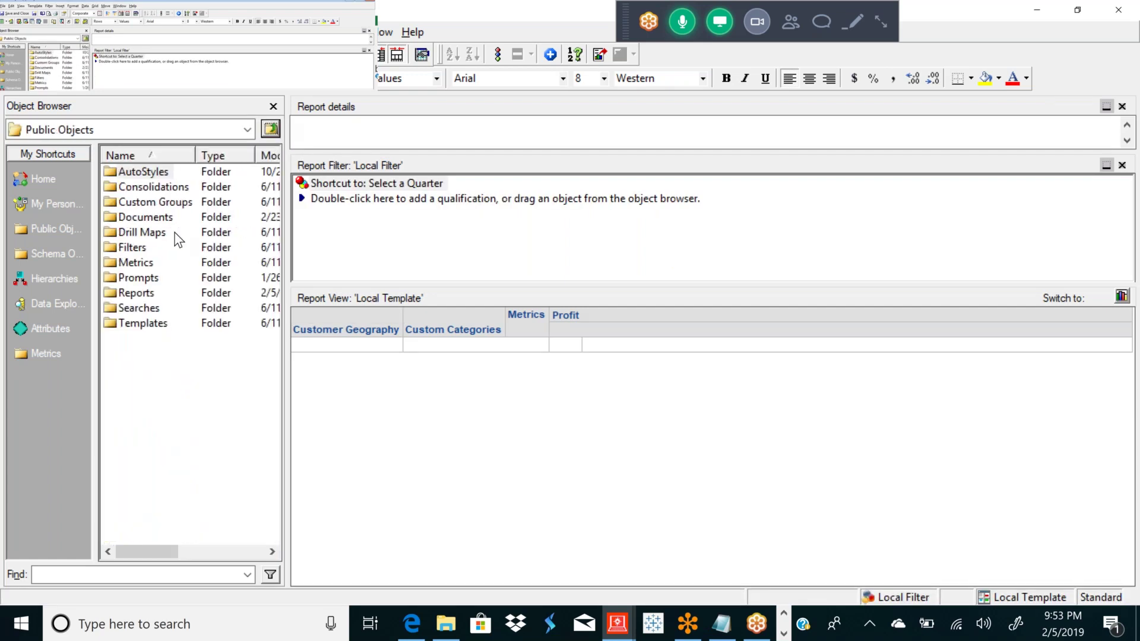
double_click(148, 277)
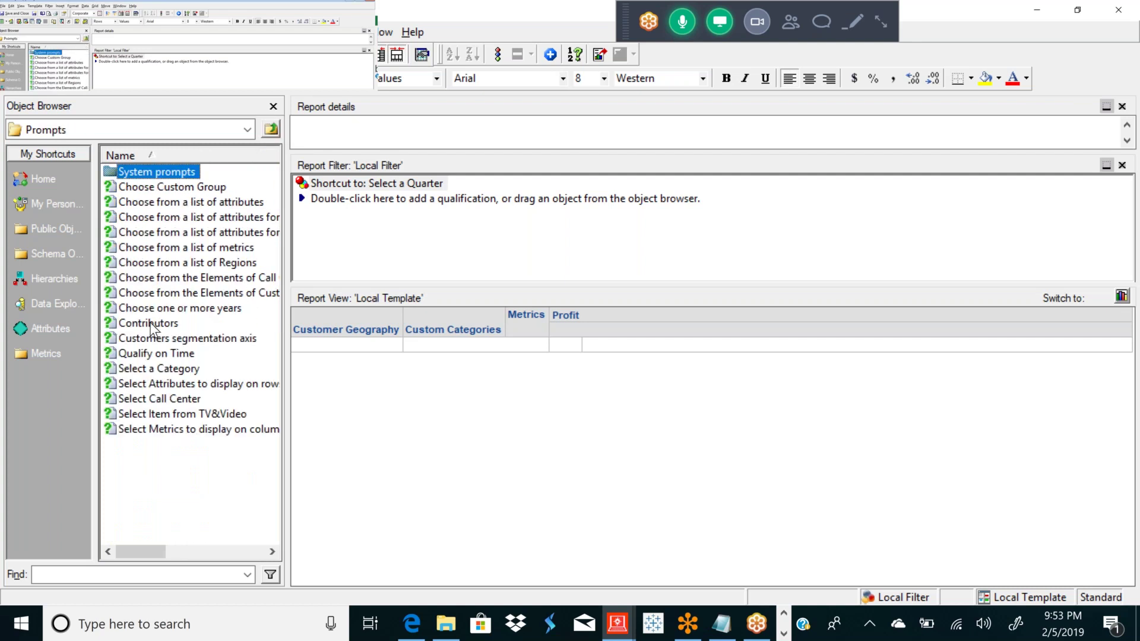
click(184, 356)
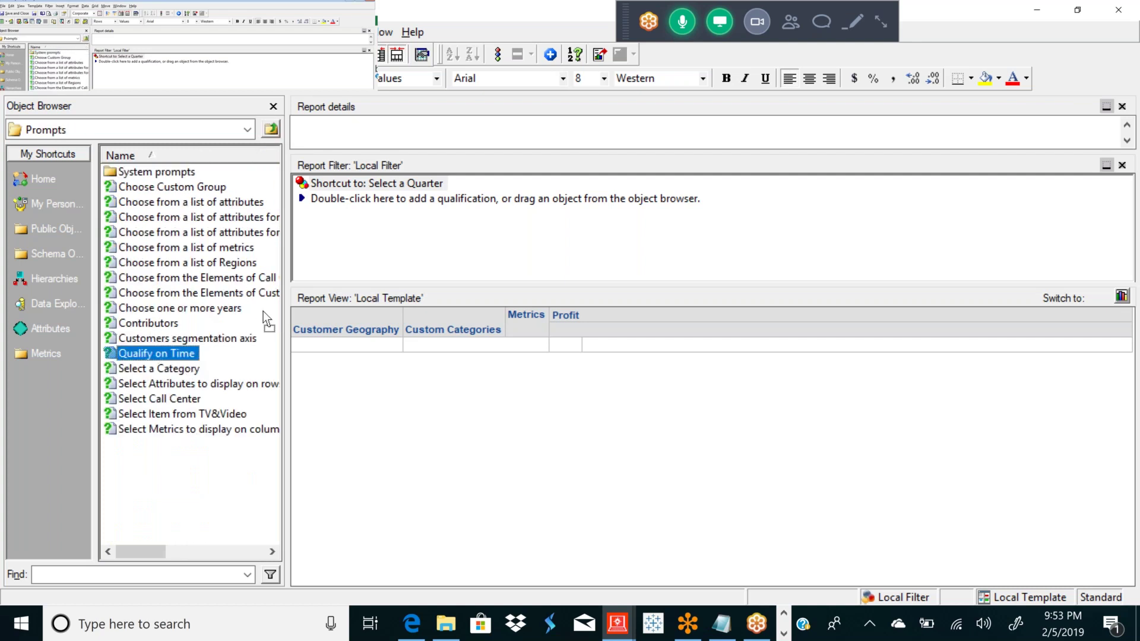
drag(362, 250, 362, 250)
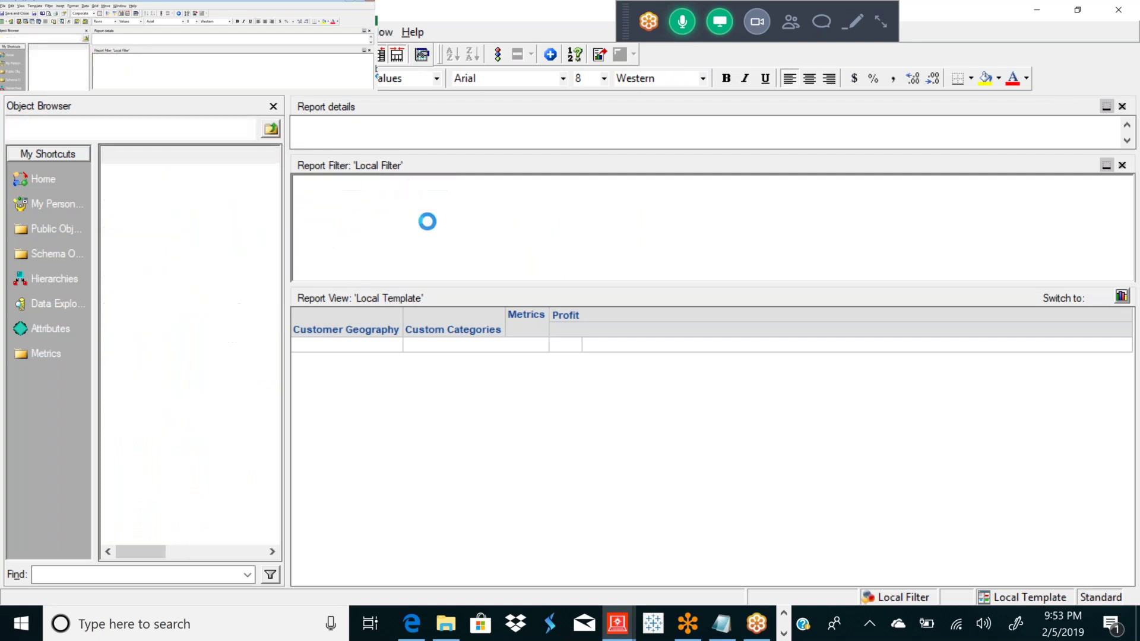
Look into the Searches folder under Public Objects and return to the folder list.
click(271, 129)
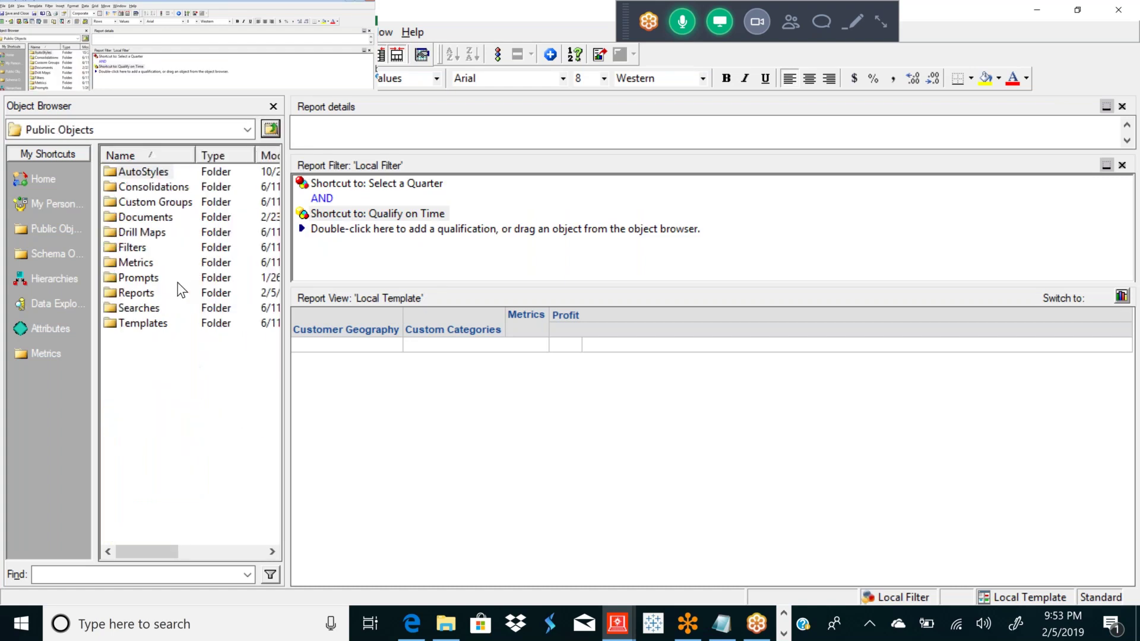
double_click(133, 306)
key(BackSpace)
click(129, 308)
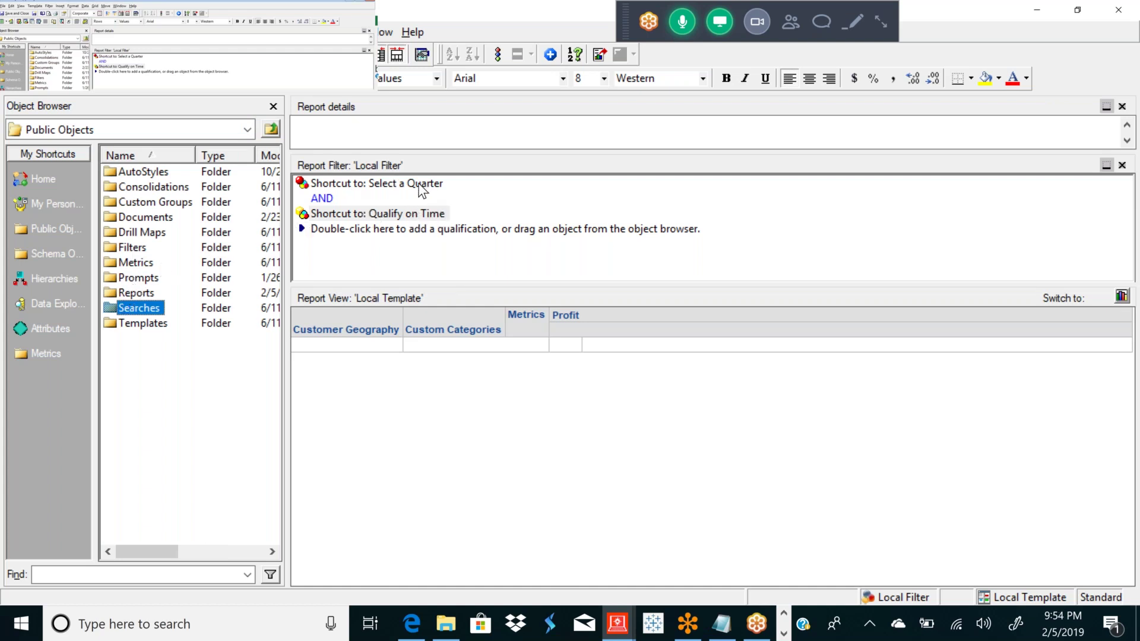
Replace the report's local template with the Time Analysis template from the Templates folder, and return to Public Objects.
double_click(141, 325)
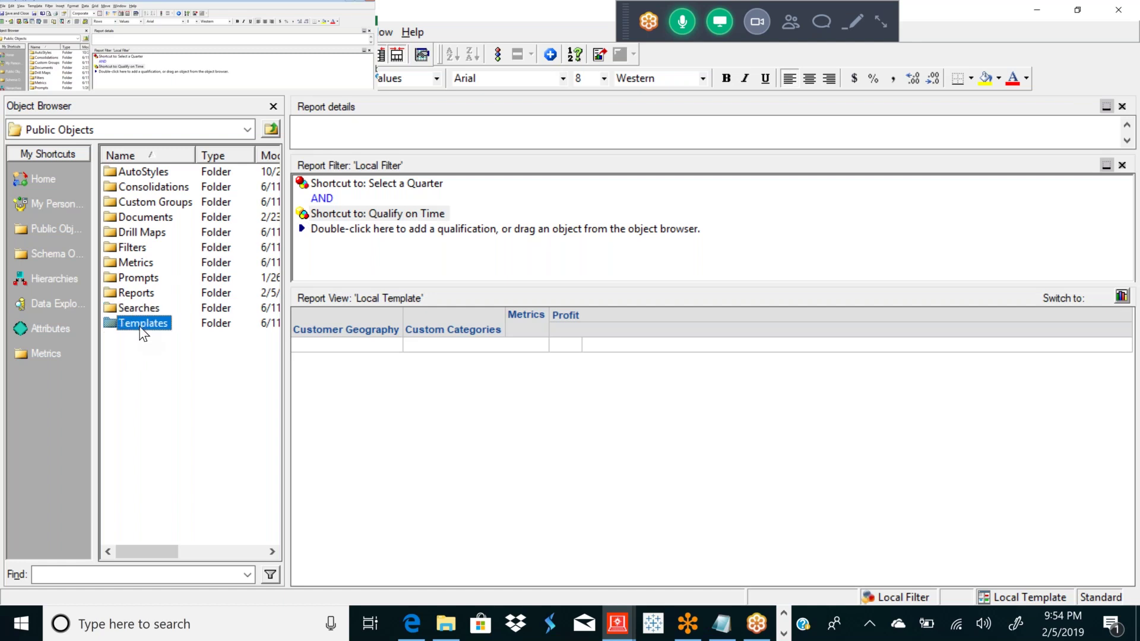
drag(164, 268, 432, 338)
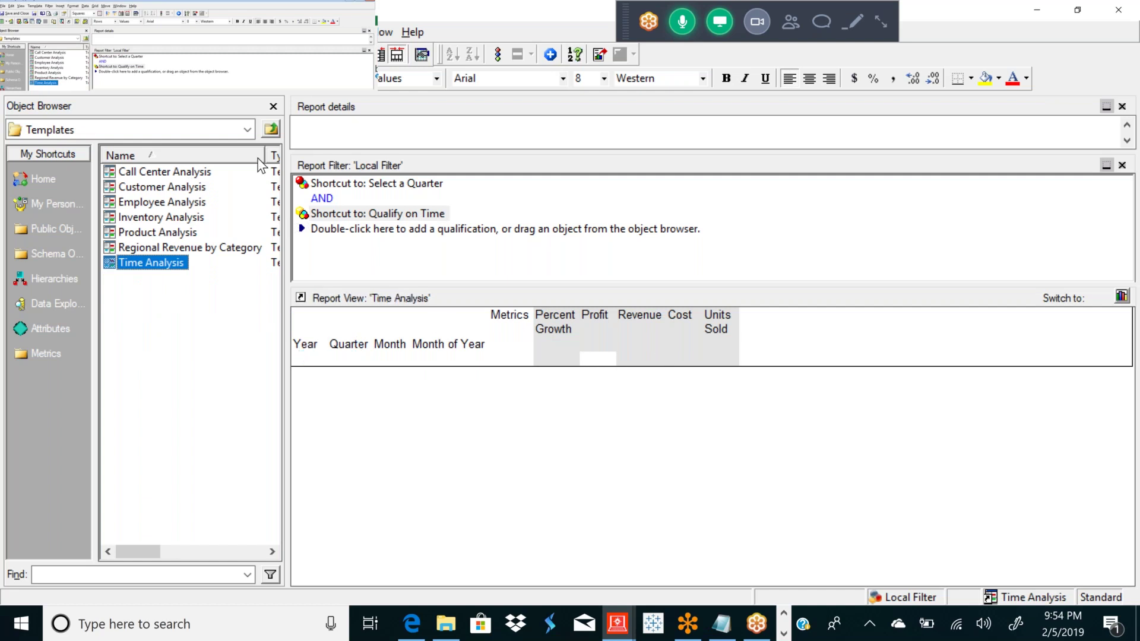
click(270, 129)
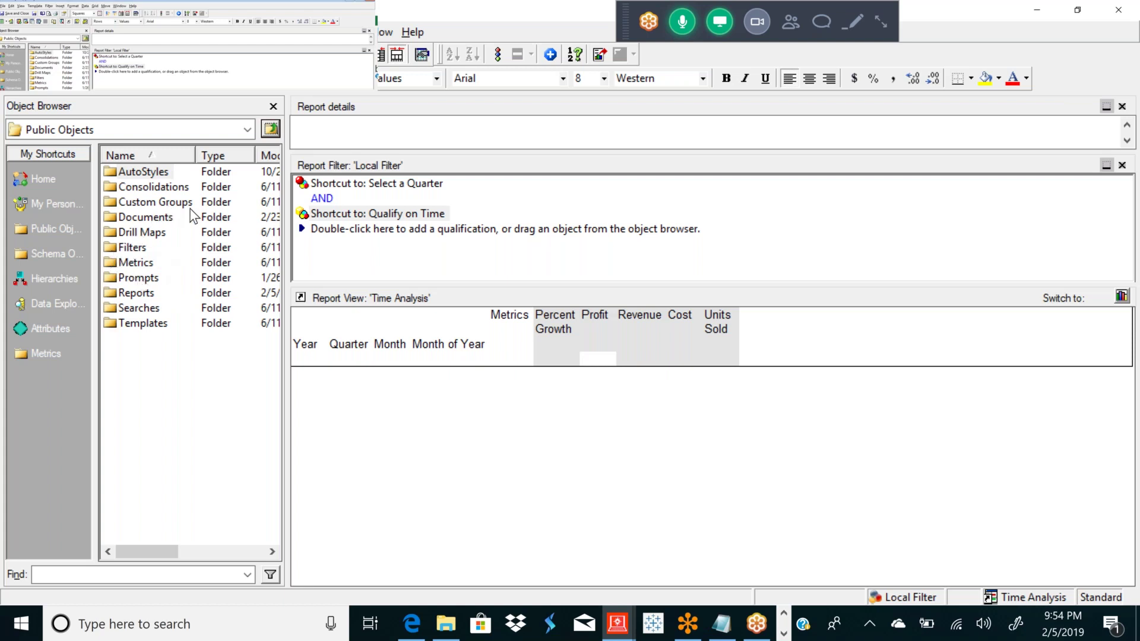
Review the Filters, Metrics and Prompts folders among the Public Objects.
click(131, 247)
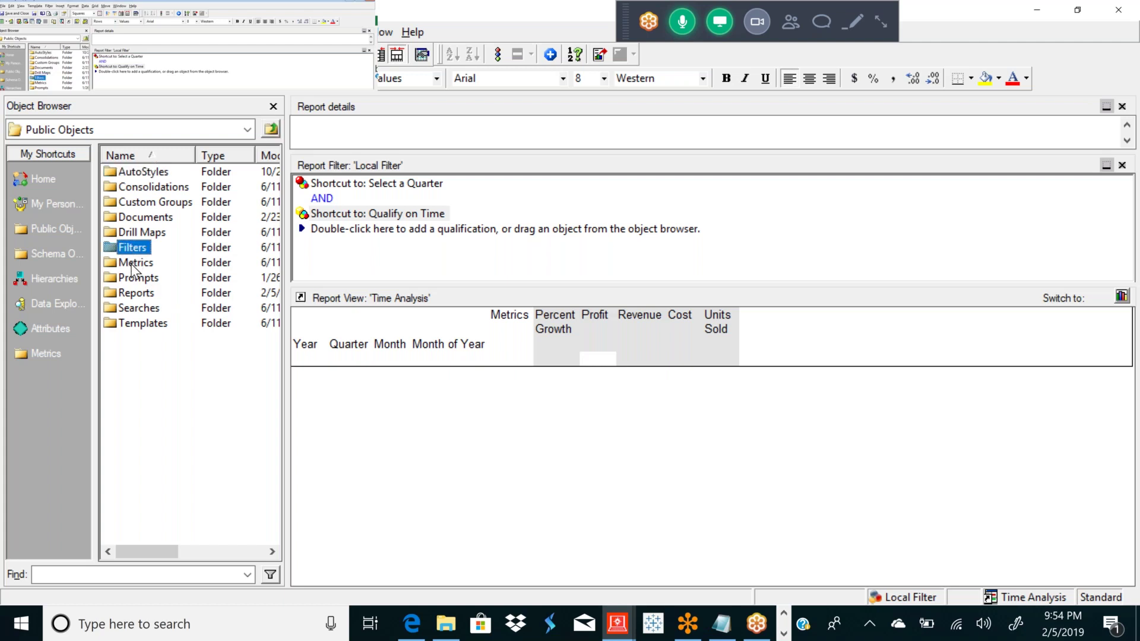
click(137, 262)
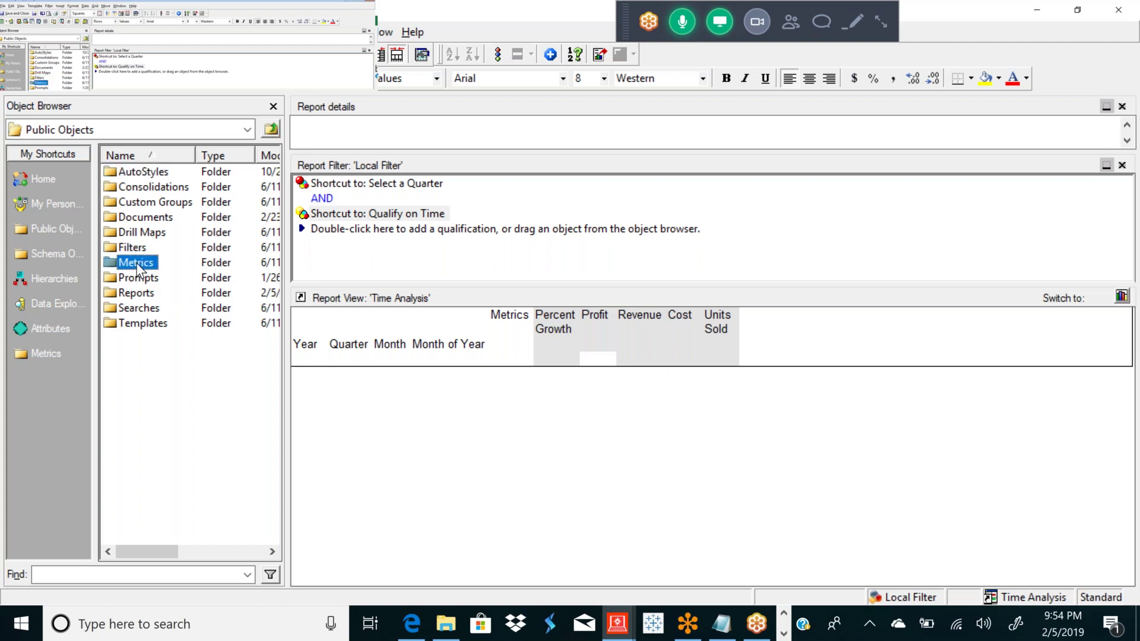
click(140, 249)
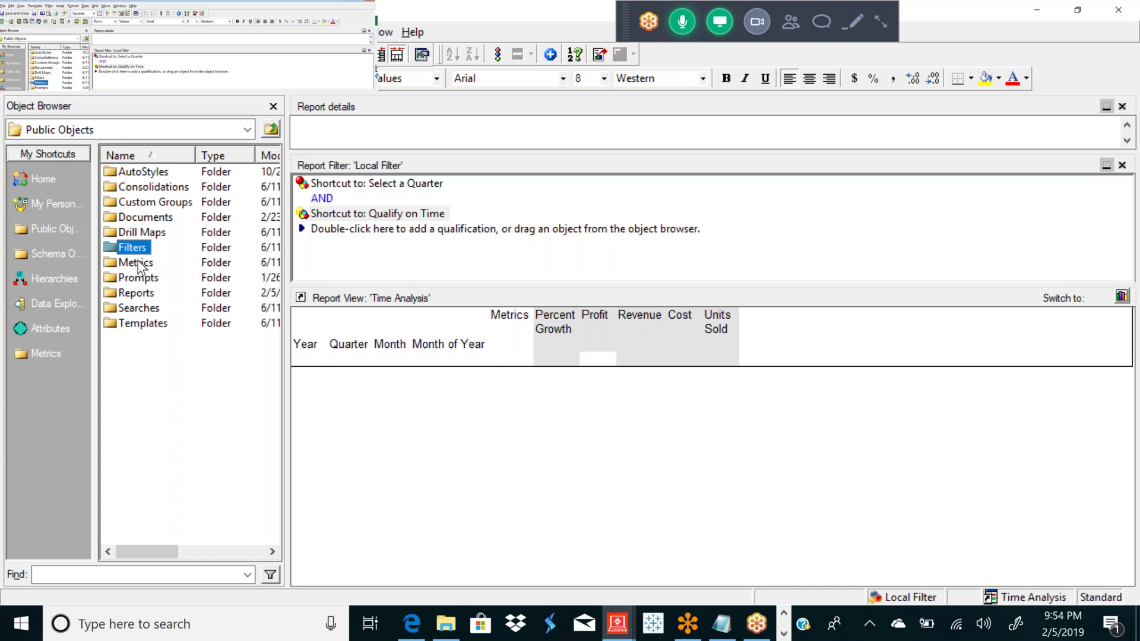
click(128, 277)
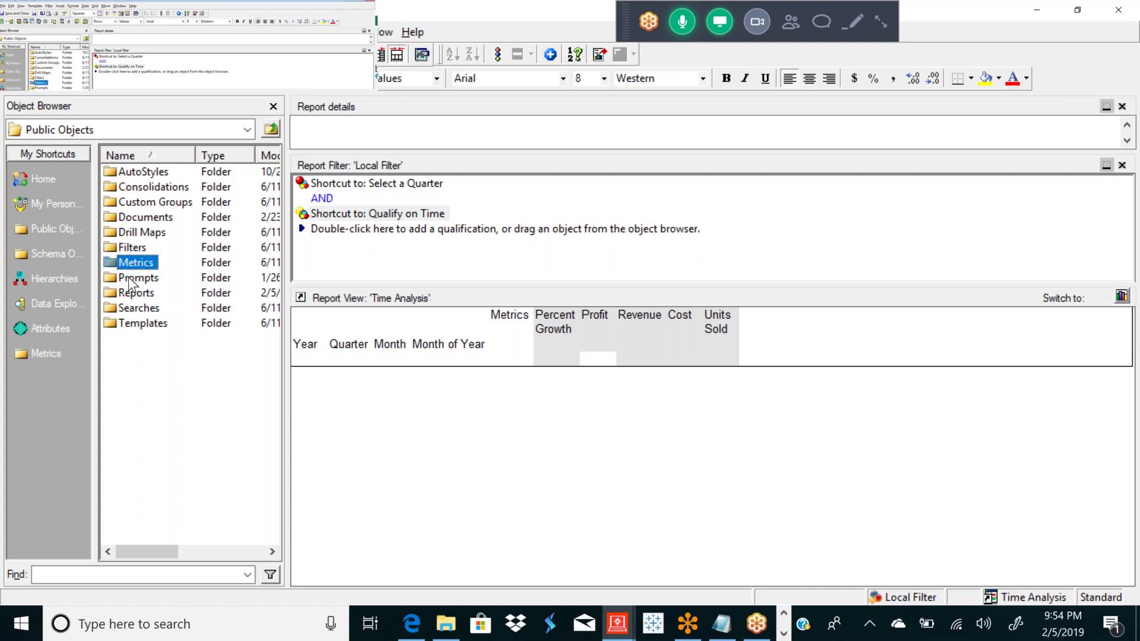
click(130, 250)
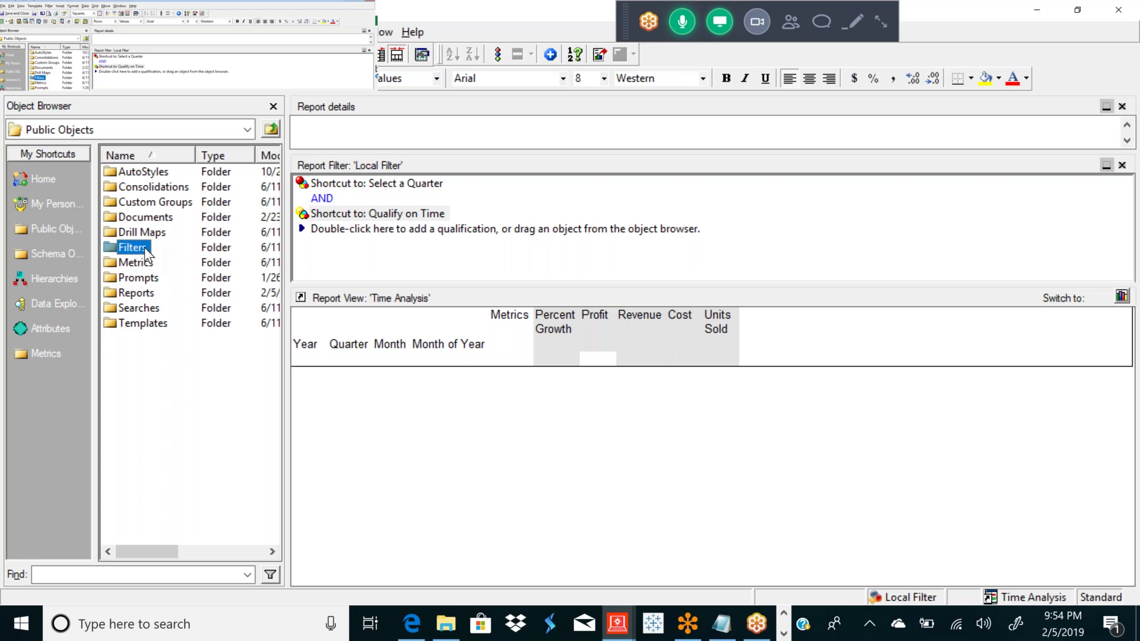
click(137, 266)
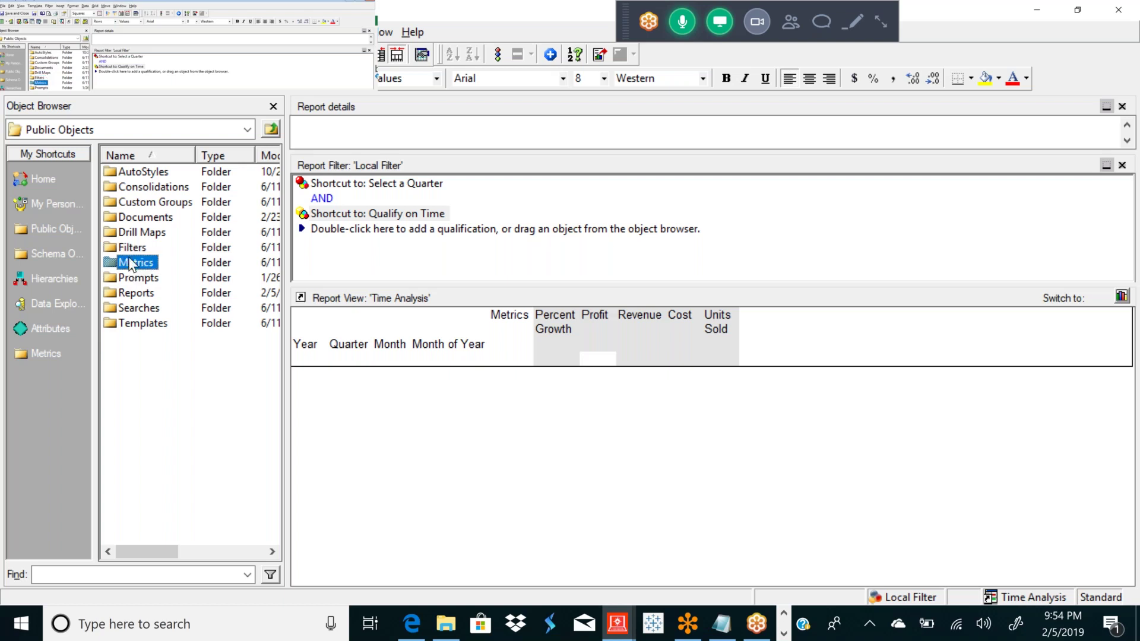
click(131, 248)
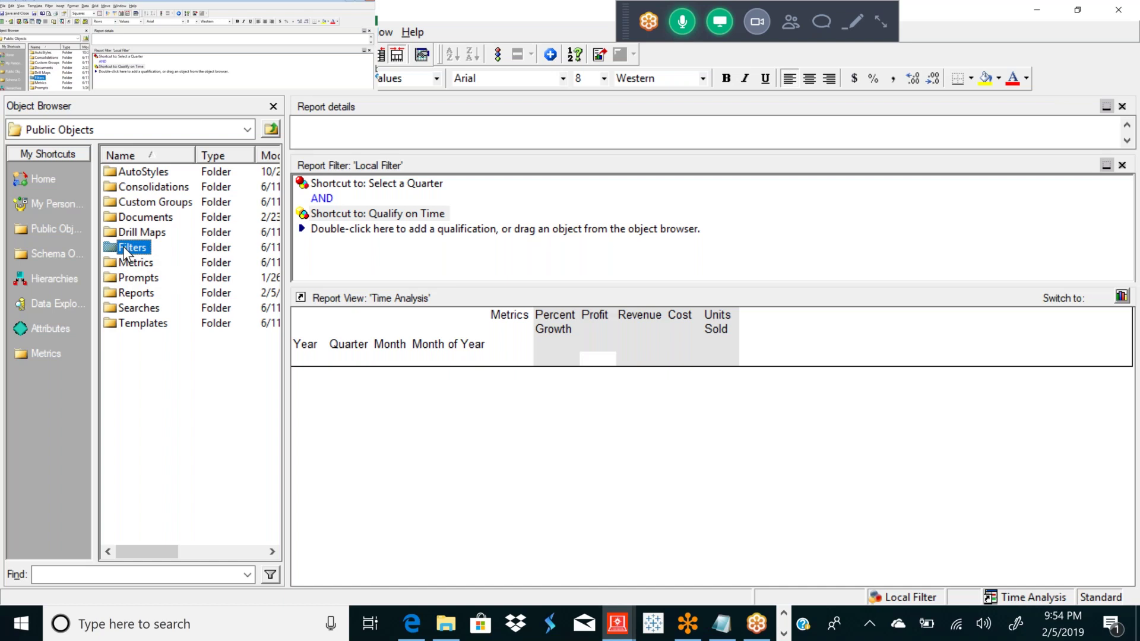
click(136, 262)
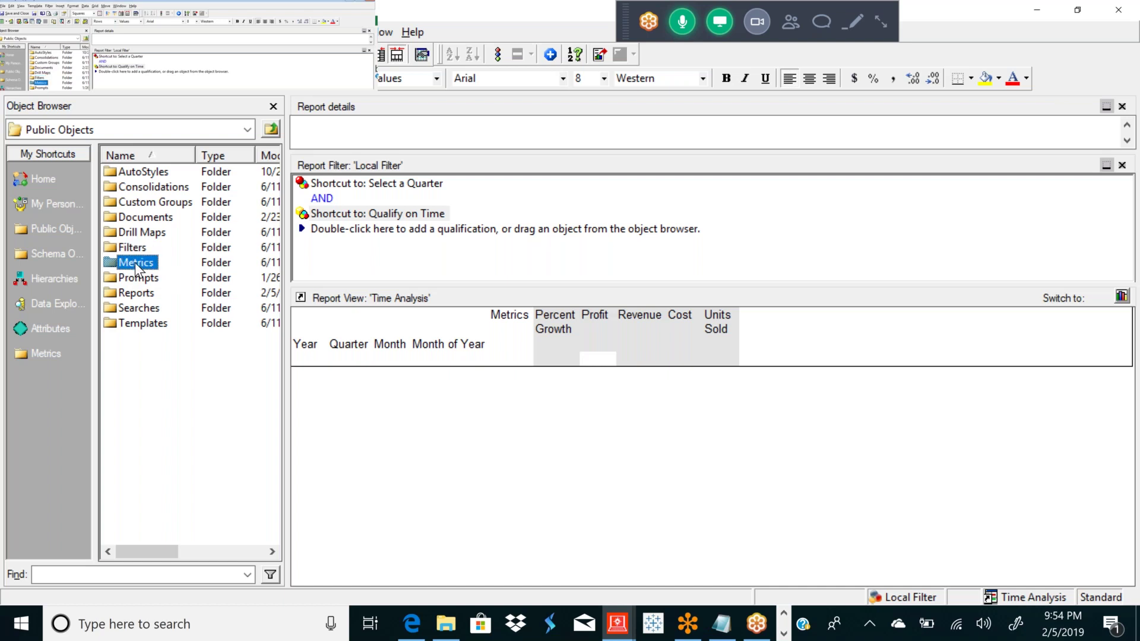
click(133, 250)
click(123, 259)
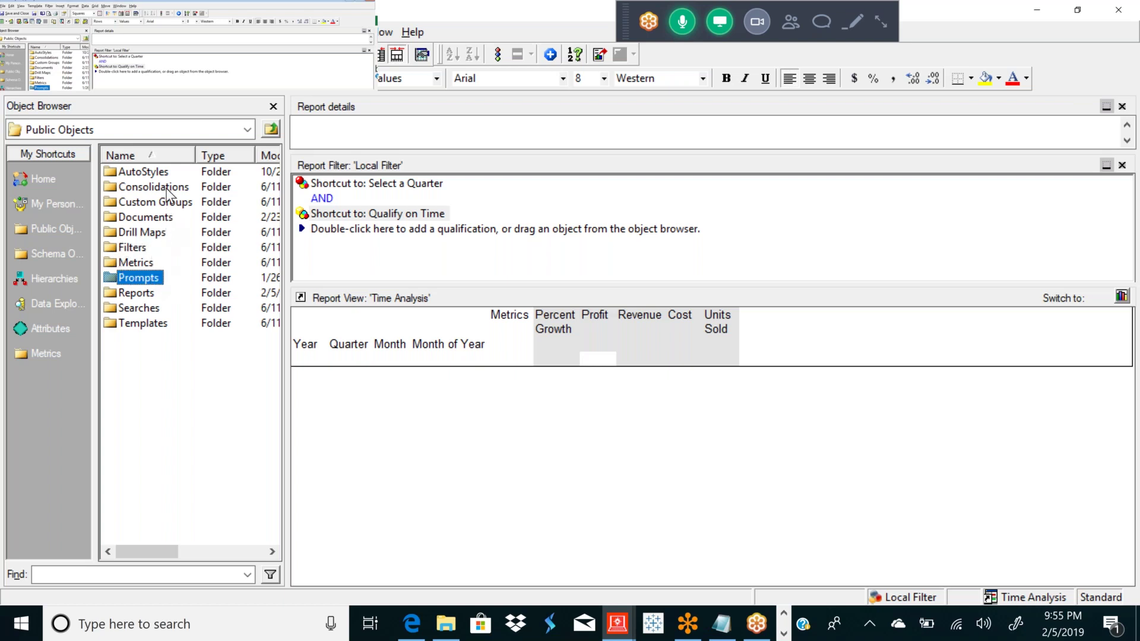
Go through the remaining Public Objects folders, from AutoStyles, Consolidations and Custom Groups to Drill Maps, Searches, Templates and Reports.
click(146, 173)
click(143, 189)
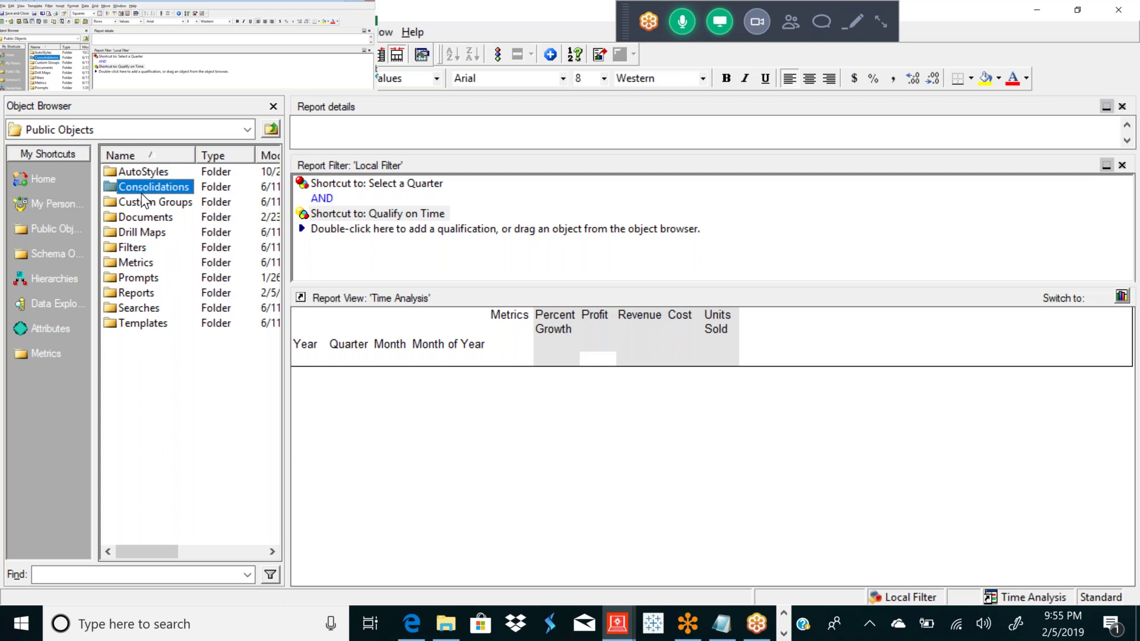
click(142, 202)
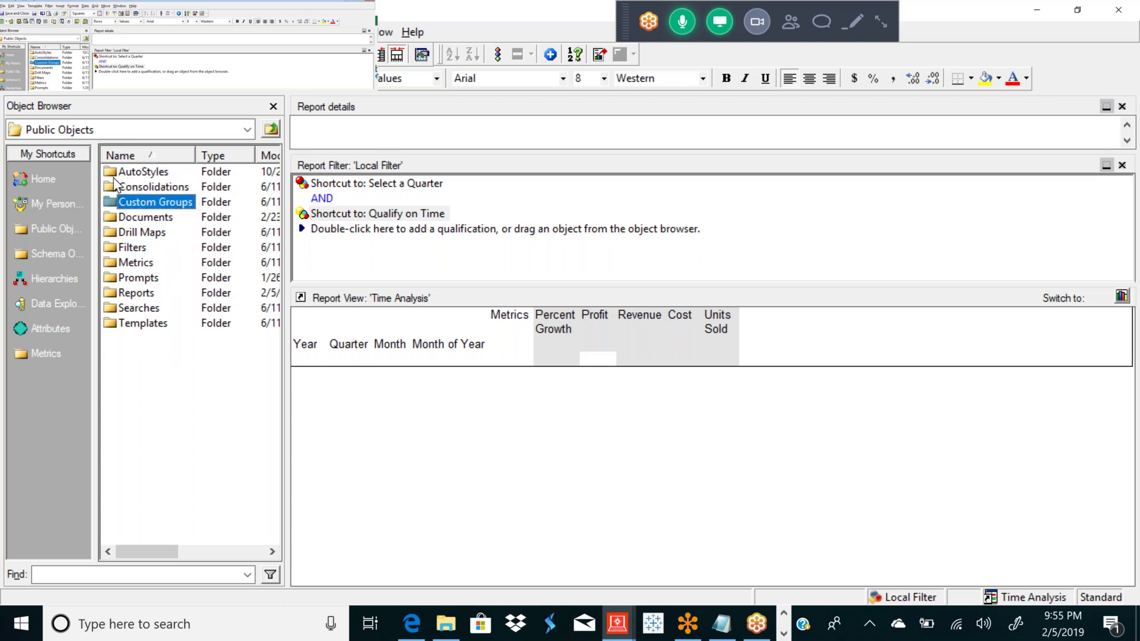
click(158, 232)
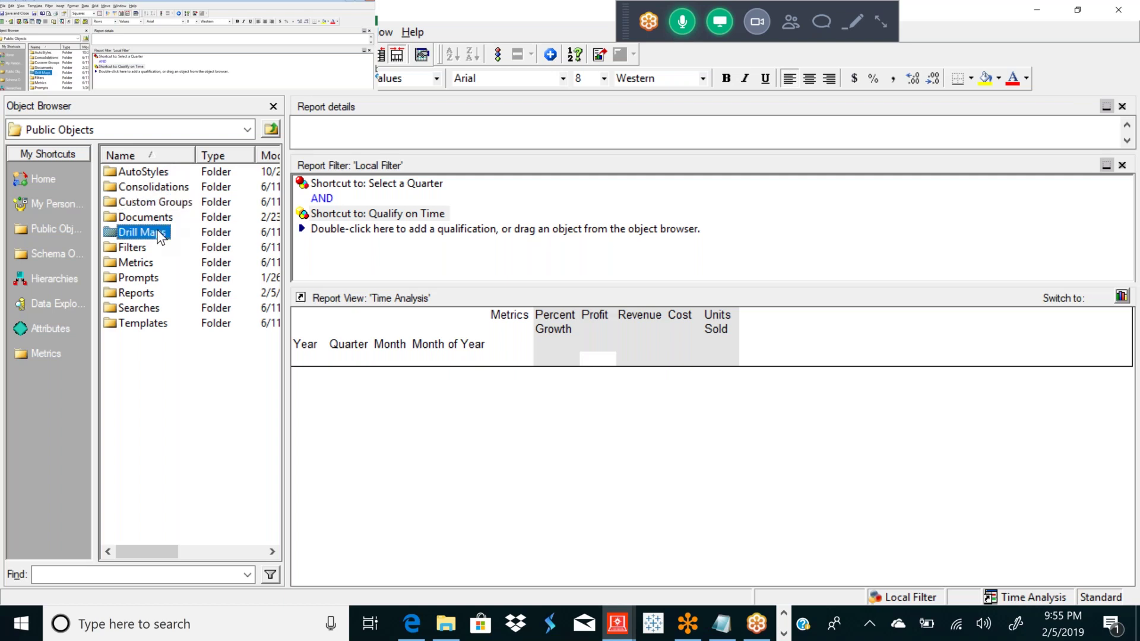
click(134, 308)
click(126, 323)
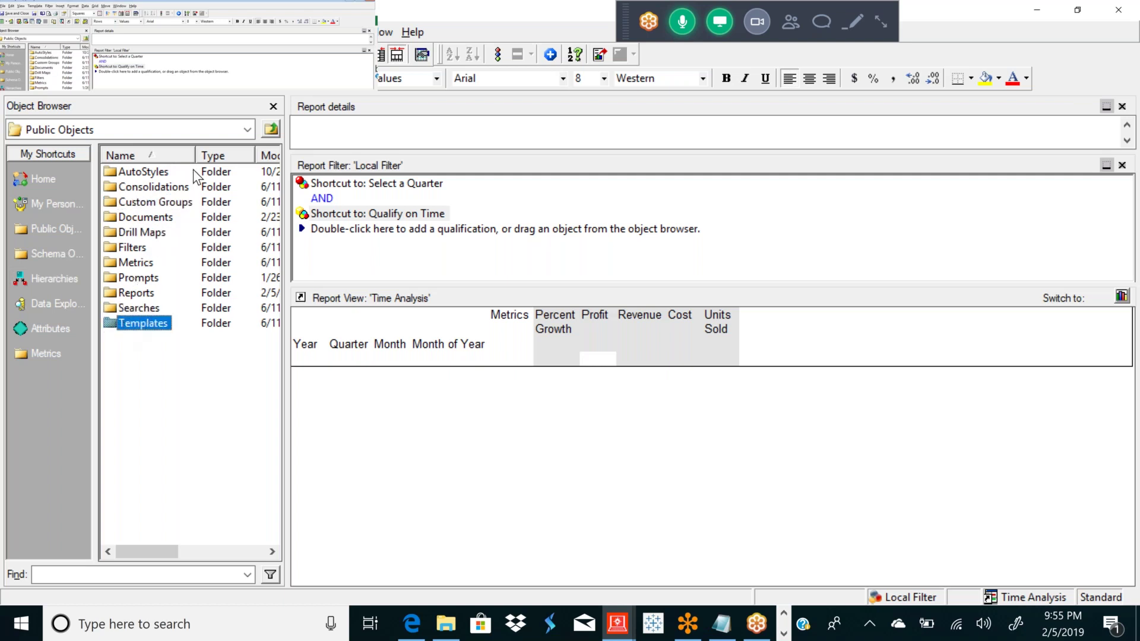
click(135, 248)
click(133, 263)
click(128, 277)
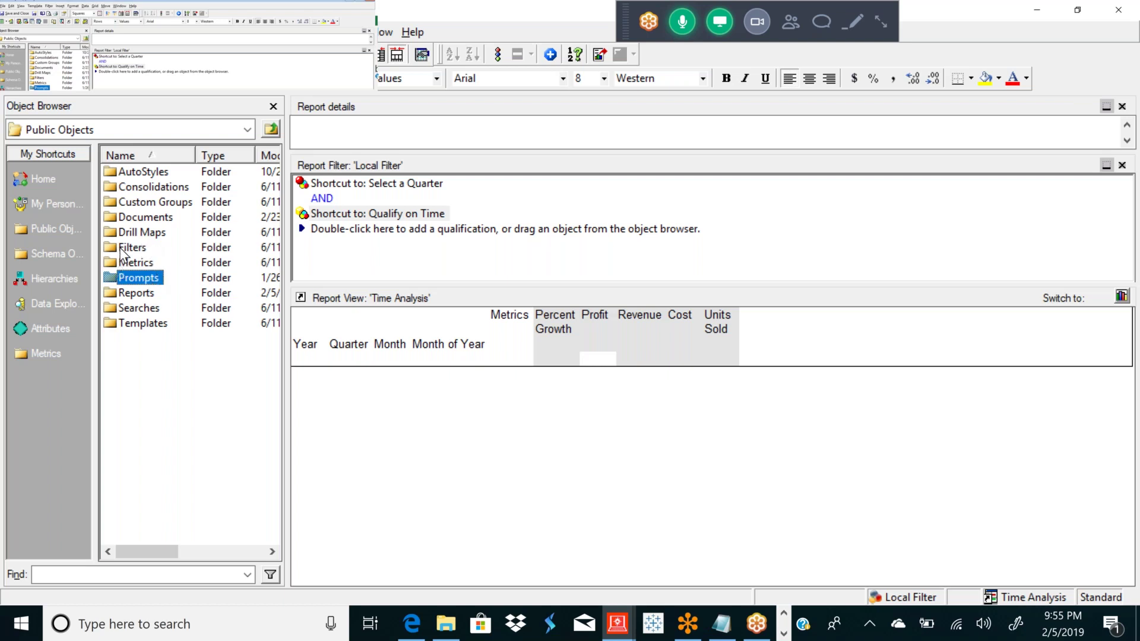
click(134, 294)
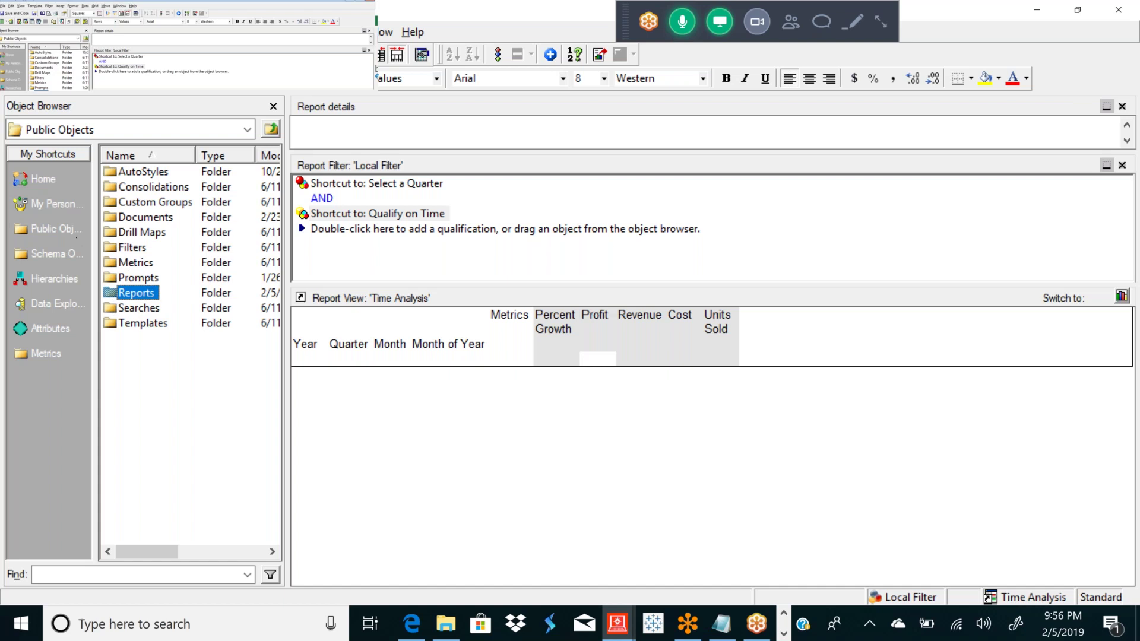
click(505, 206)
click(554, 326)
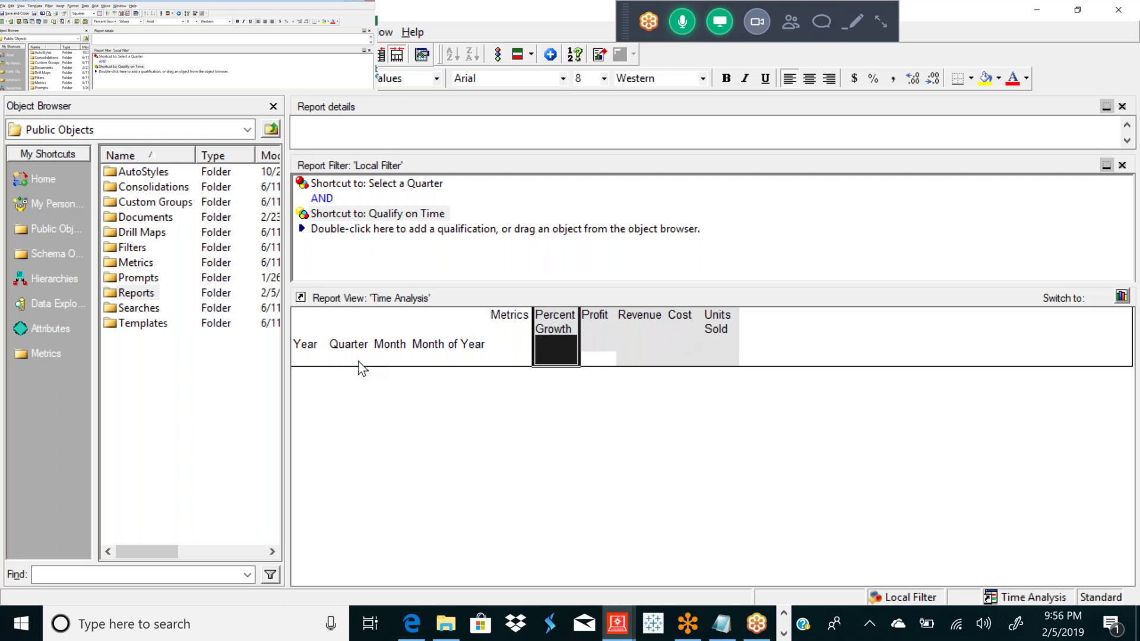
click(136, 293)
click(127, 248)
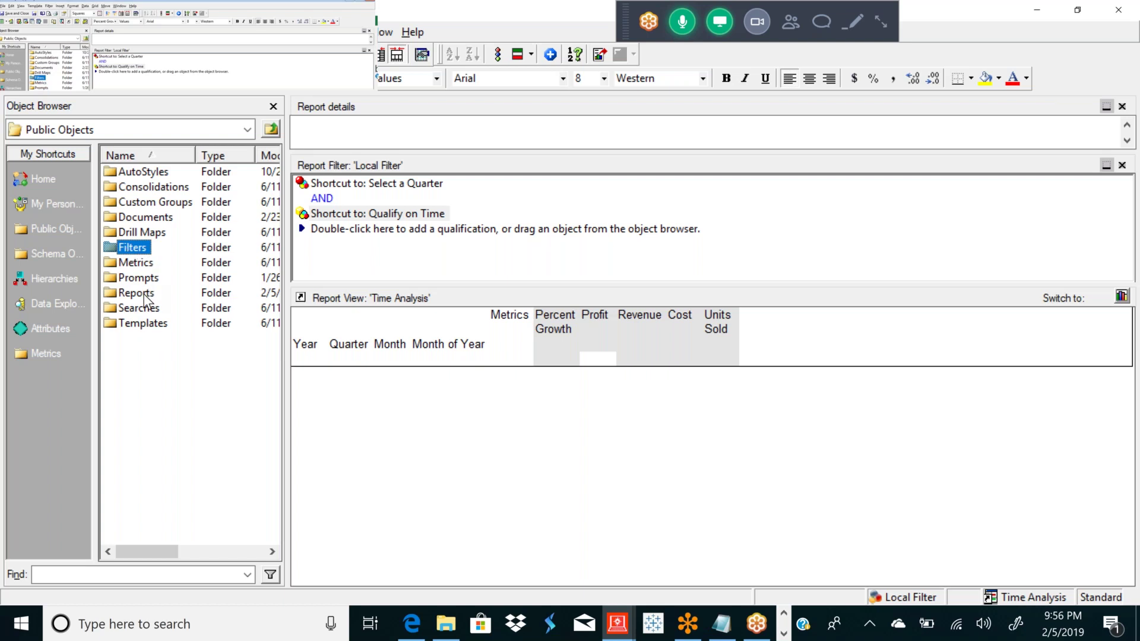
click(122, 262)
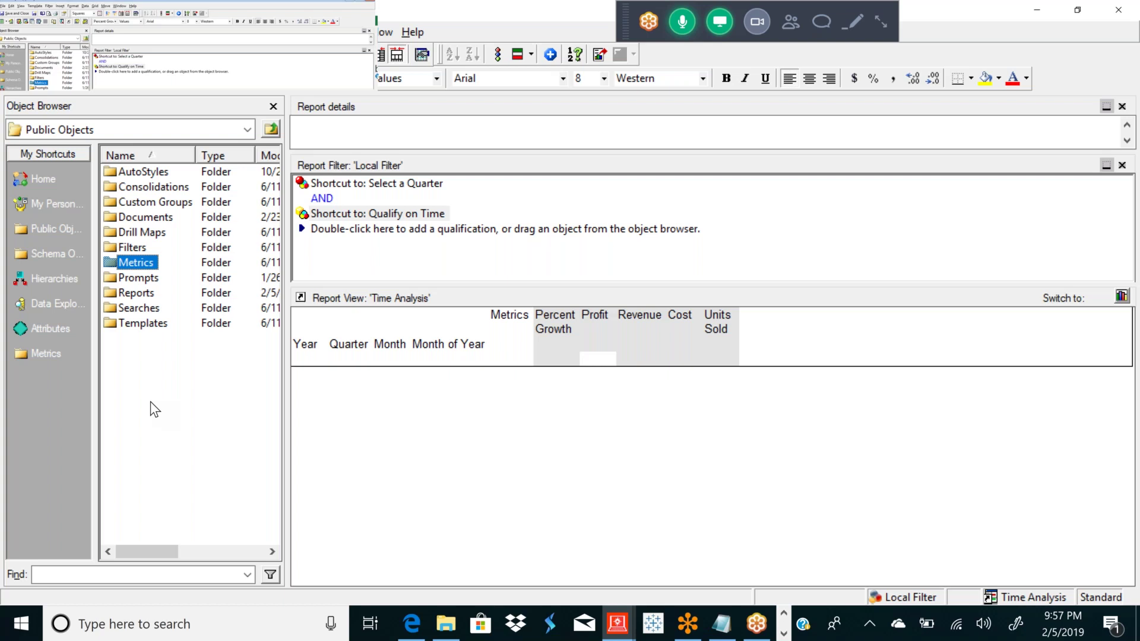
Move up to the MicroStrategy Tutorial project level in the Object Browser and compare the Public Objects and Schema Objects folders.
click(138, 295)
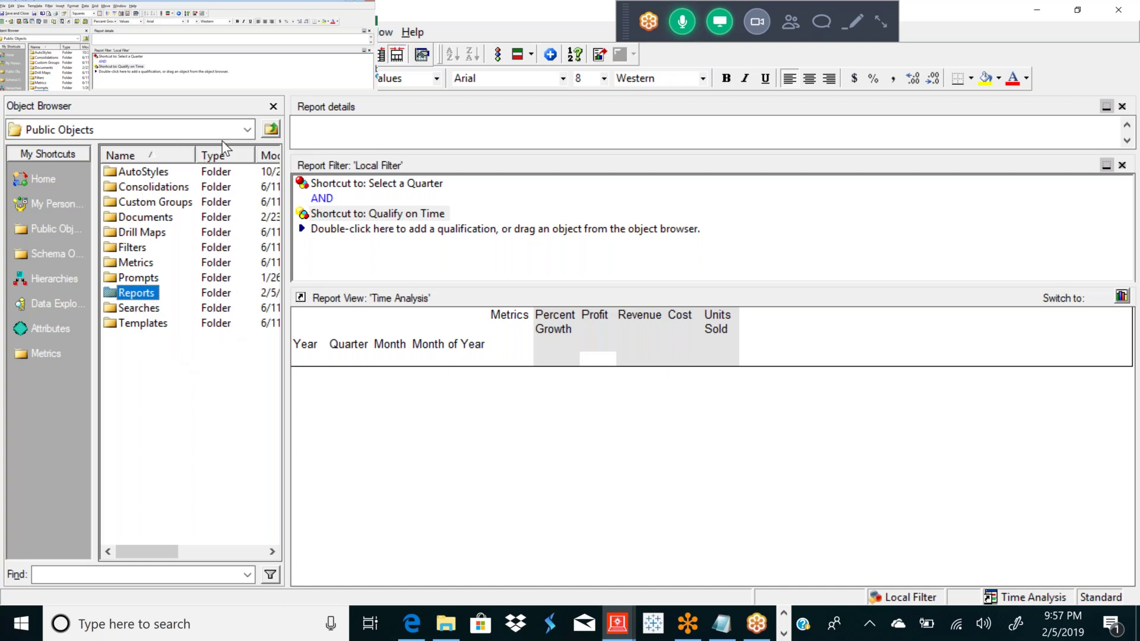
click(271, 131)
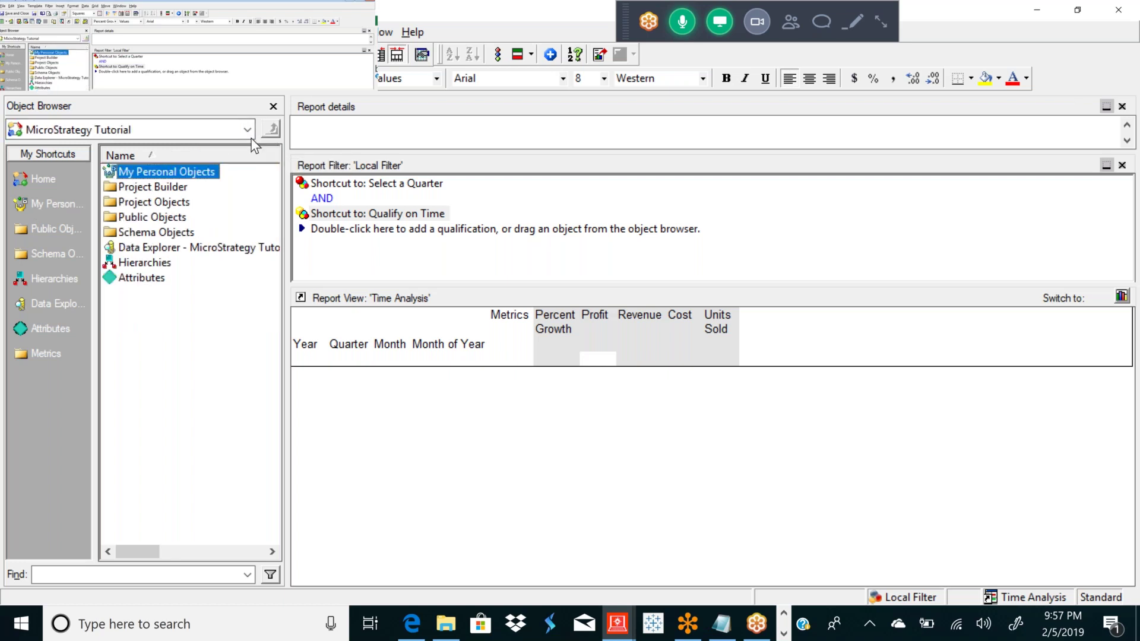
click(145, 234)
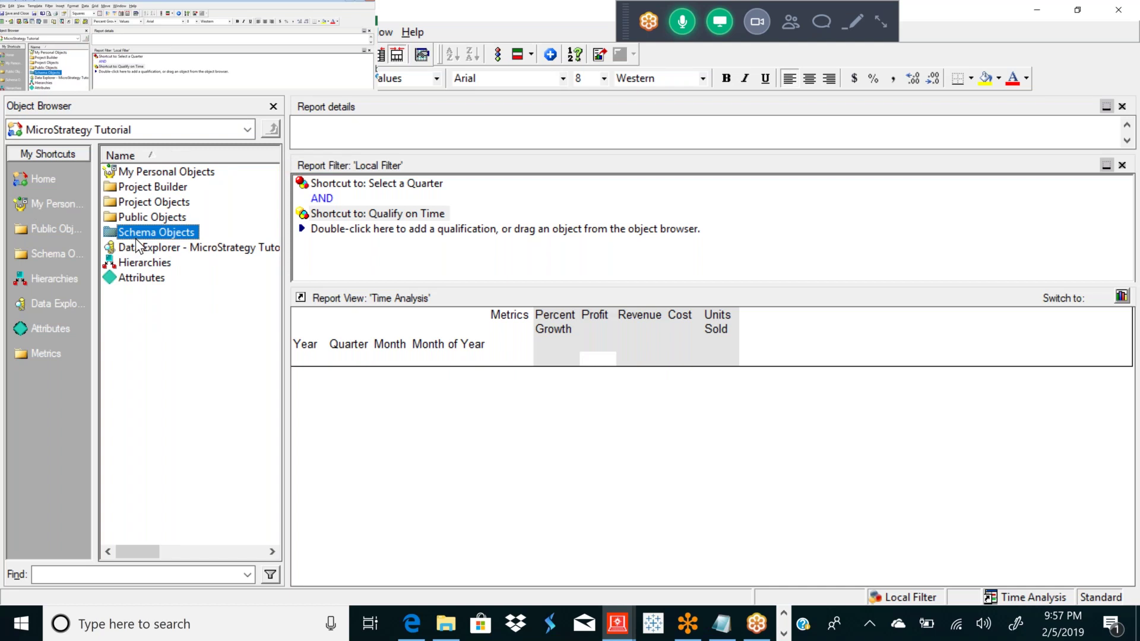
click(142, 218)
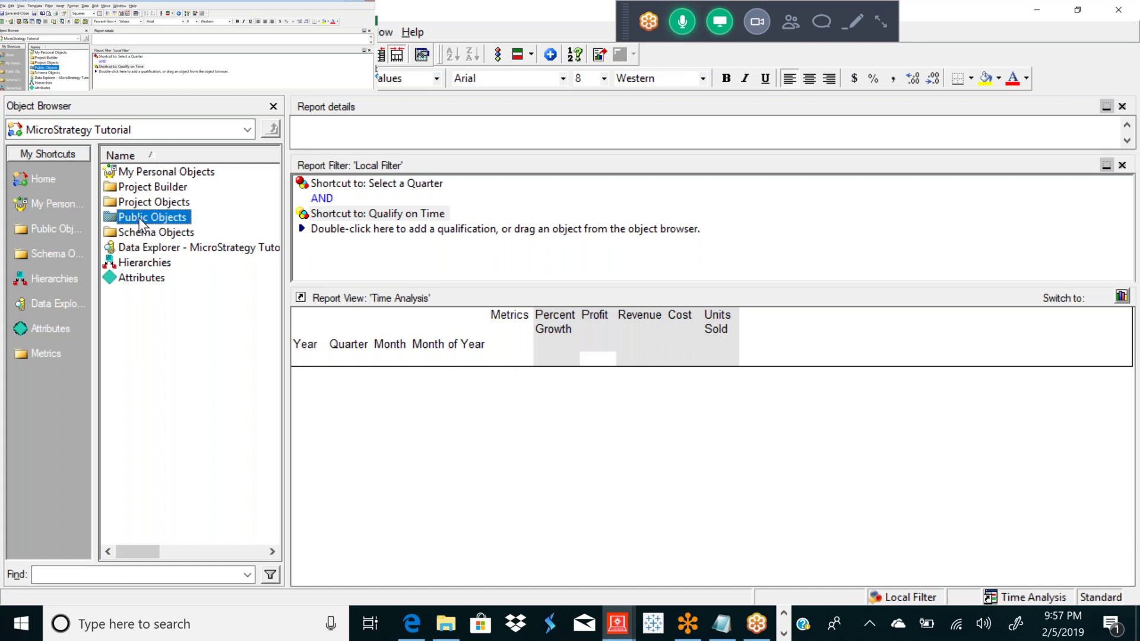
click(144, 236)
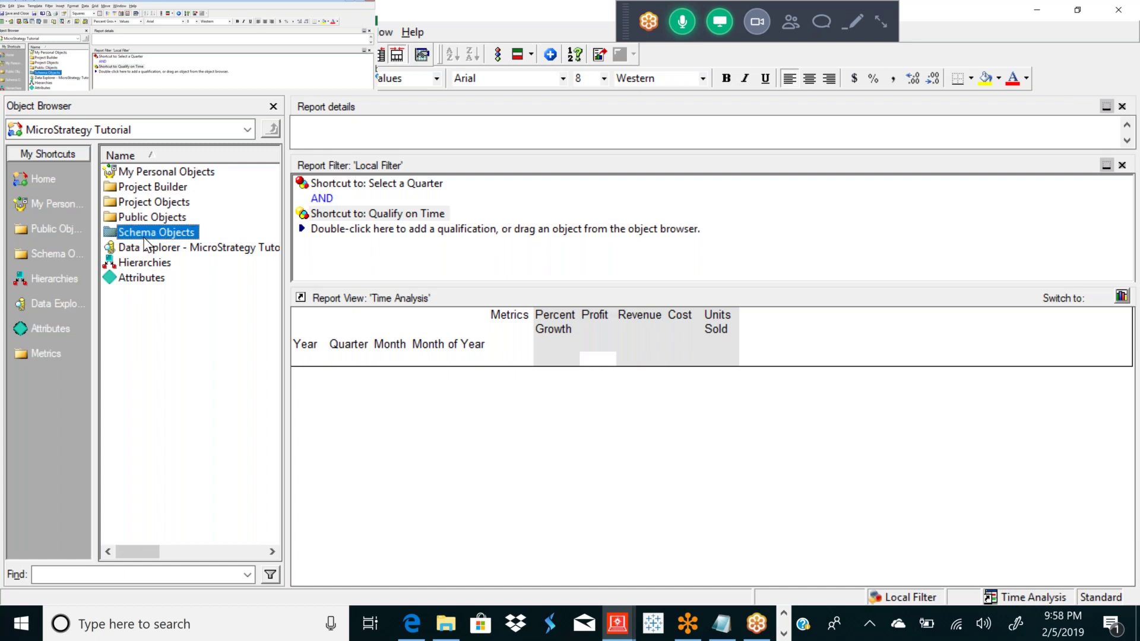
click(148, 221)
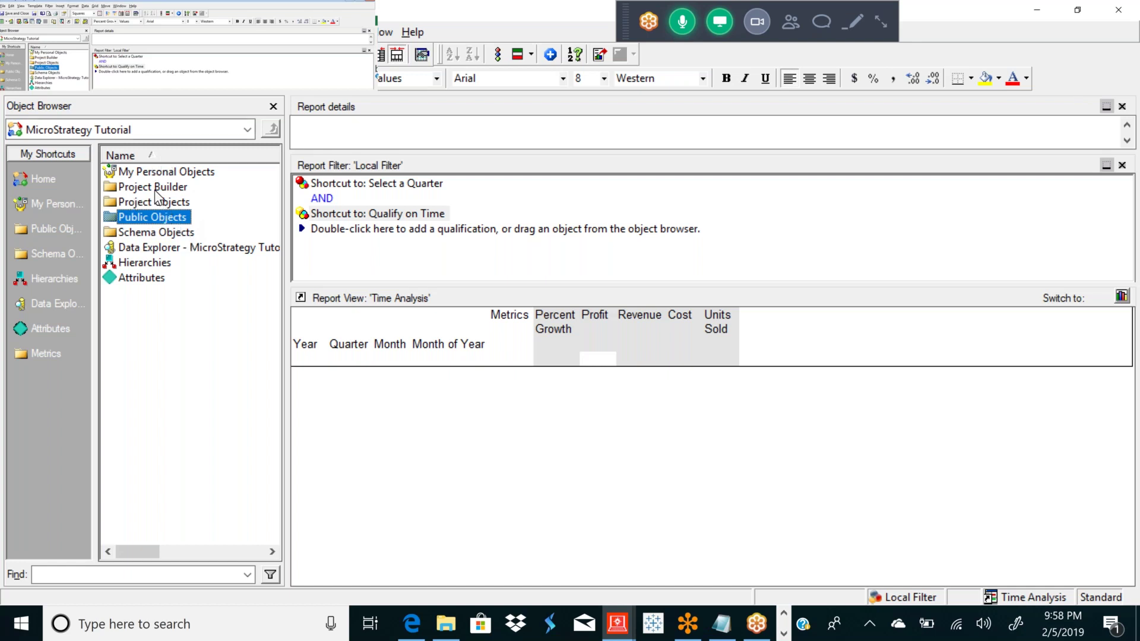
click(183, 234)
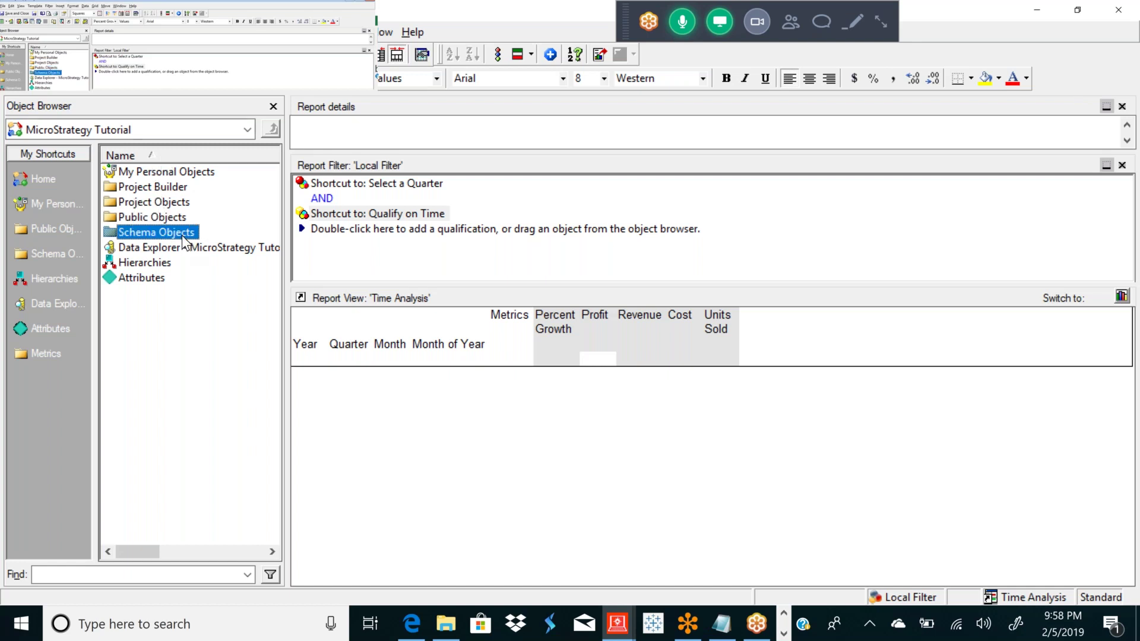
click(158, 216)
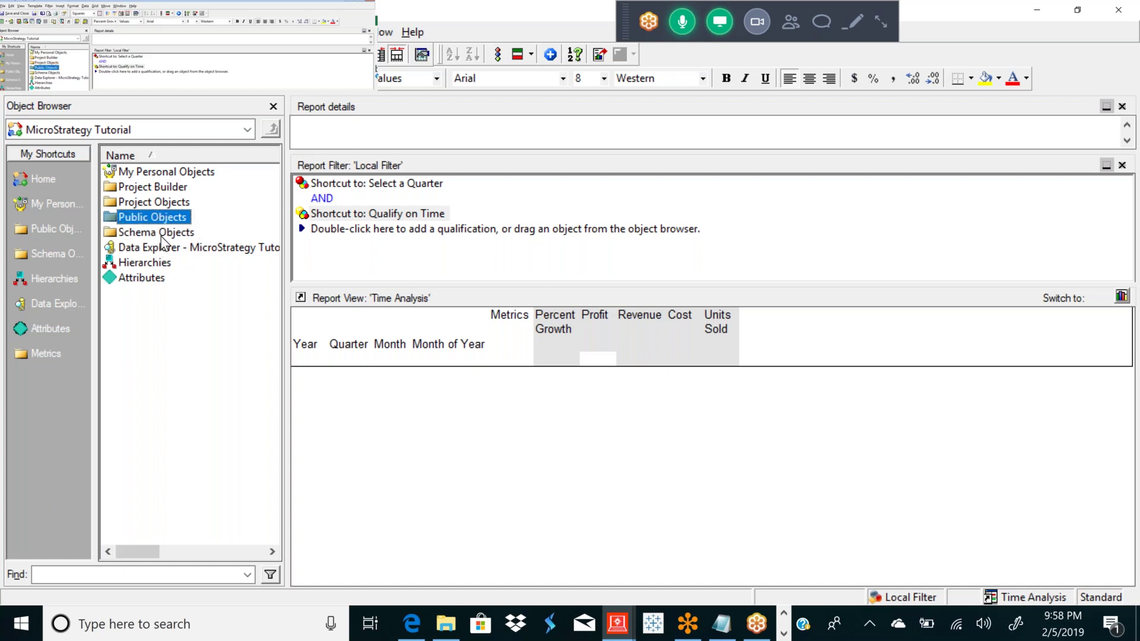
click(162, 235)
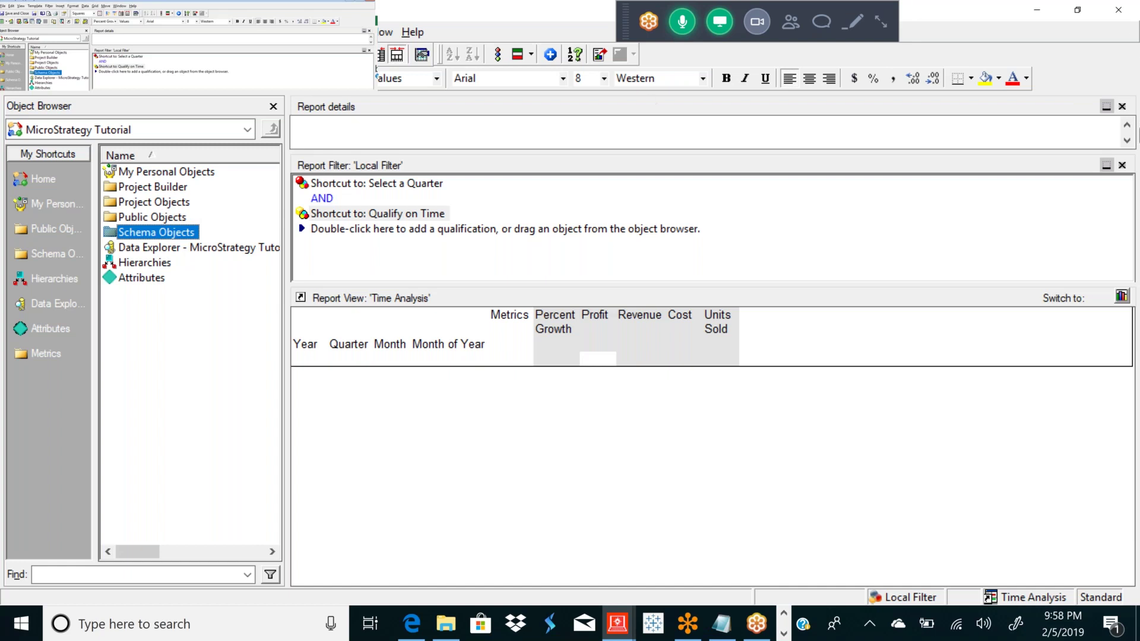
Close the new report without saving its changes.
click(1116, 12)
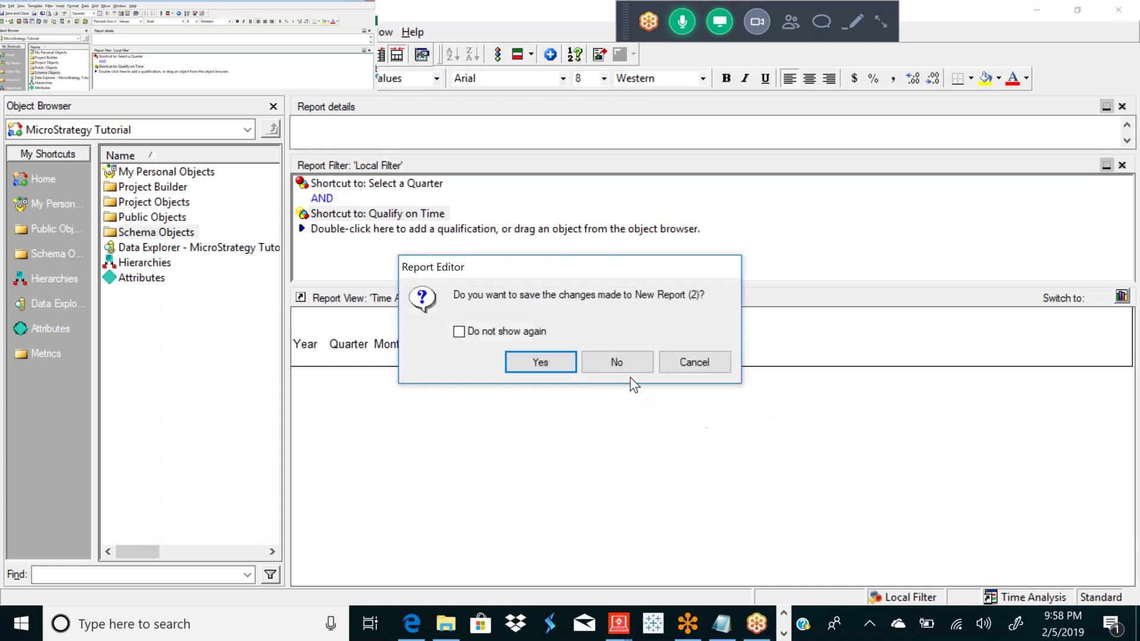
click(617, 364)
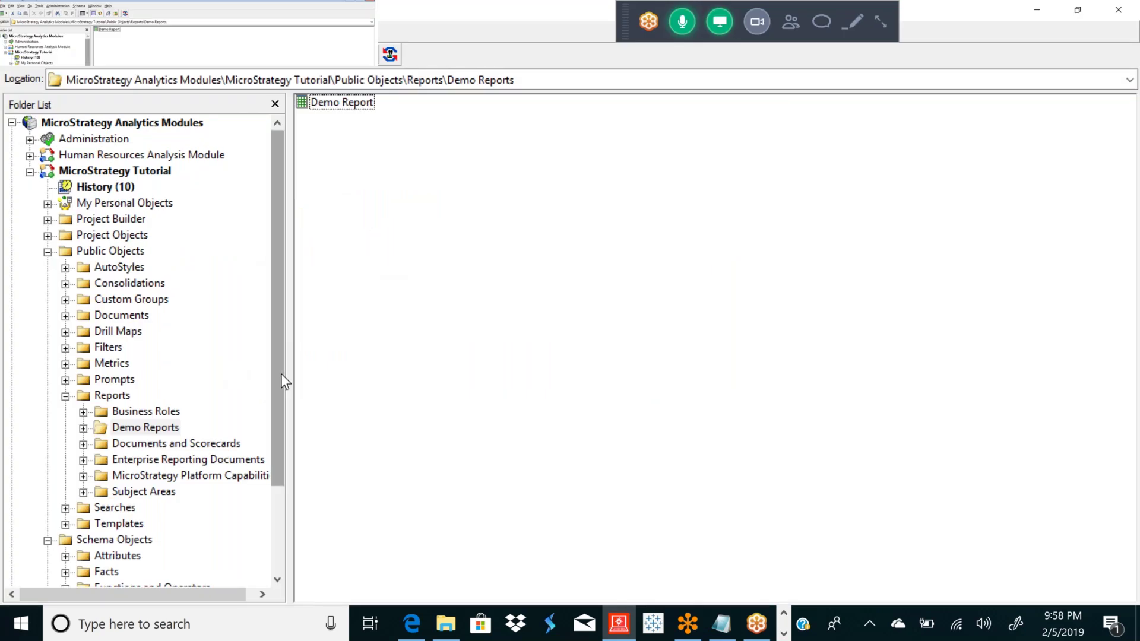
Collapse the Reports folder under Public Objects and narrow the folder list slightly.
drag(269, 301, 273, 333)
click(65, 364)
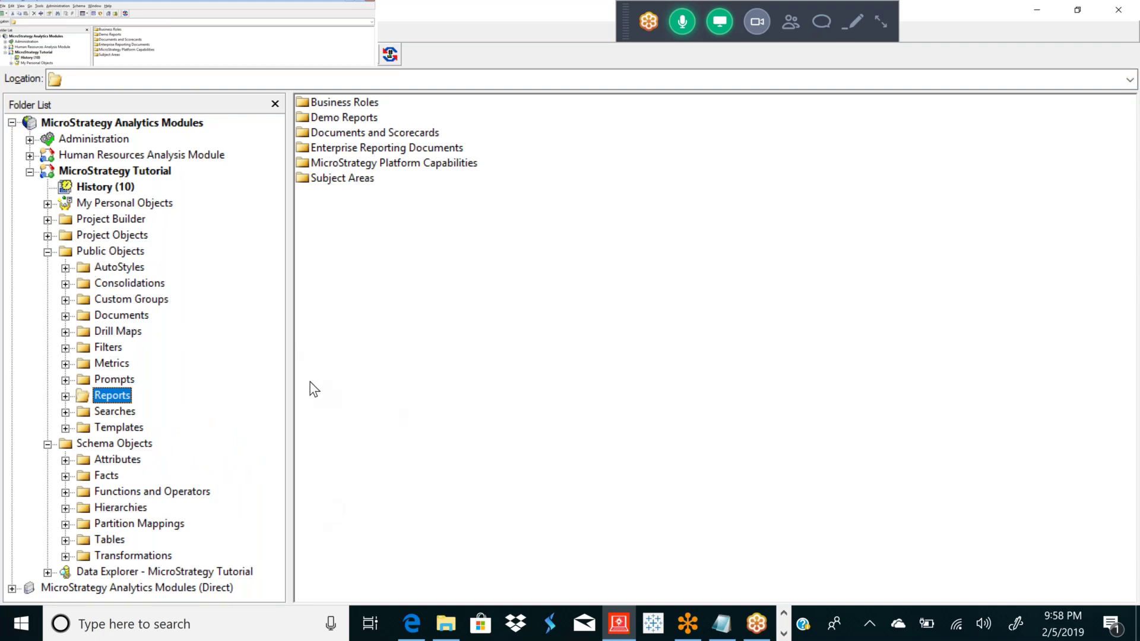
drag(288, 364, 277, 364)
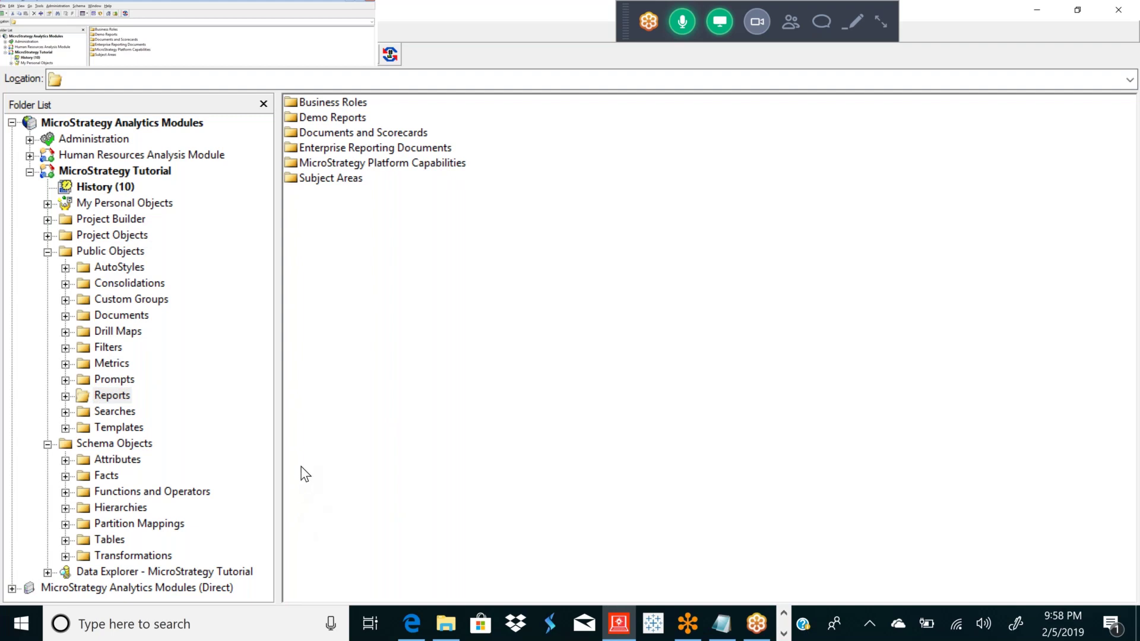
drag(276, 443, 267, 442)
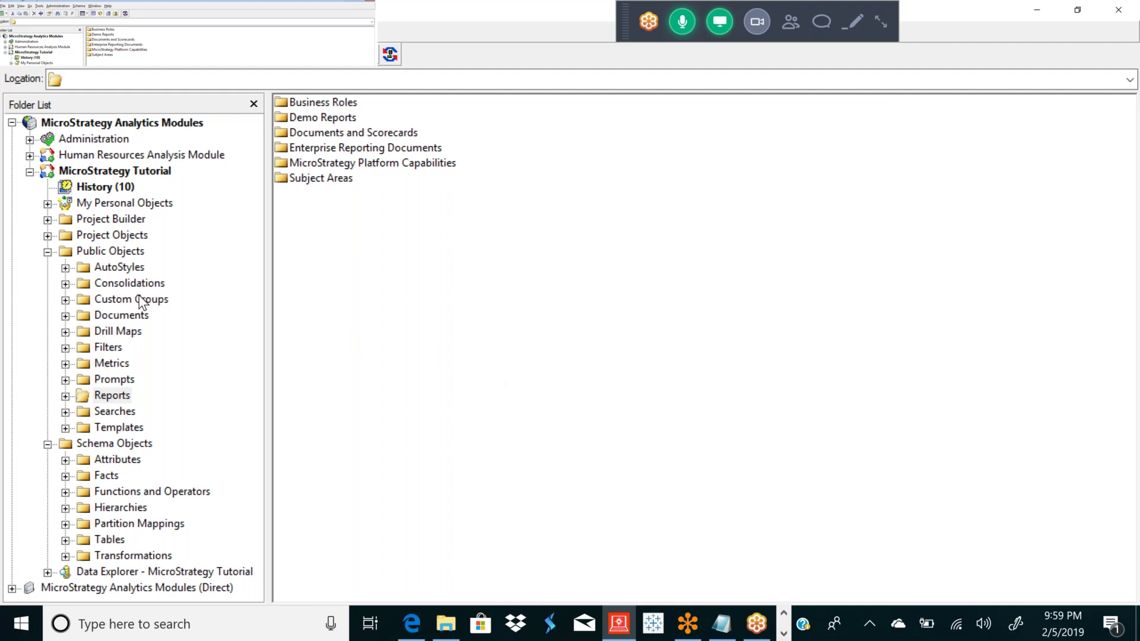
Look through the Filters, Metrics and Prompts folders under Public Objects in the folder list.
click(105, 349)
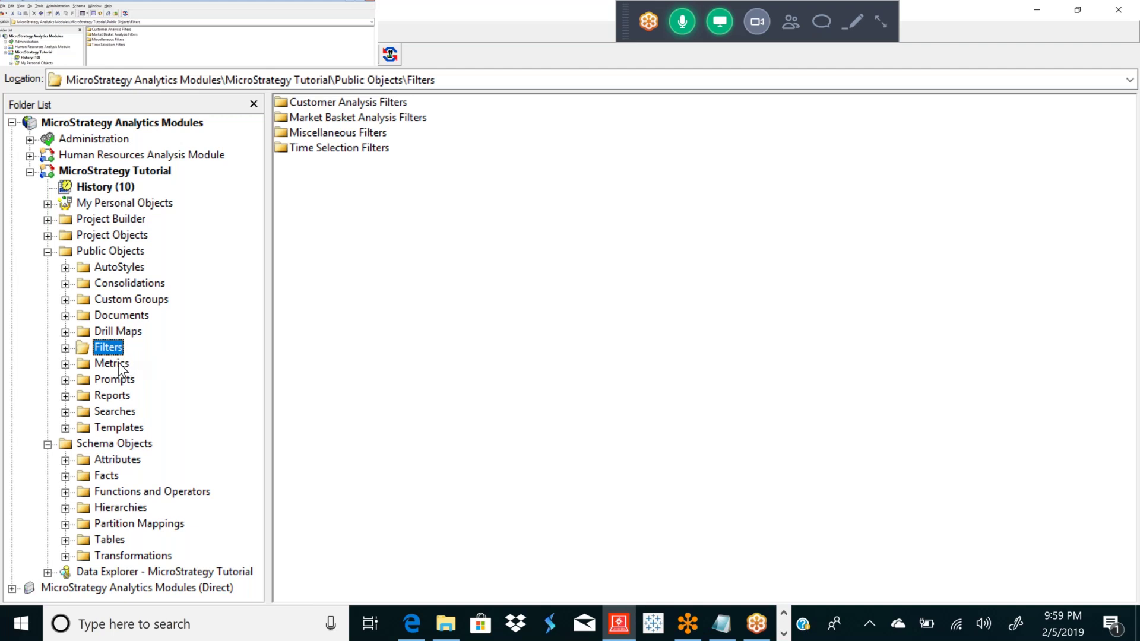
click(109, 378)
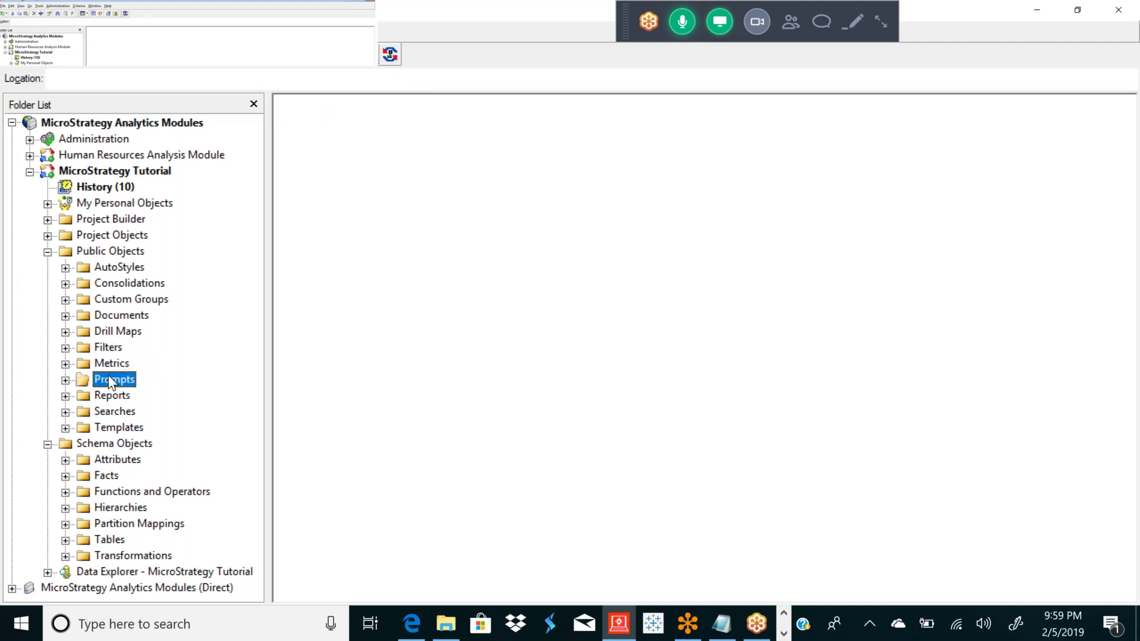
click(113, 364)
click(127, 382)
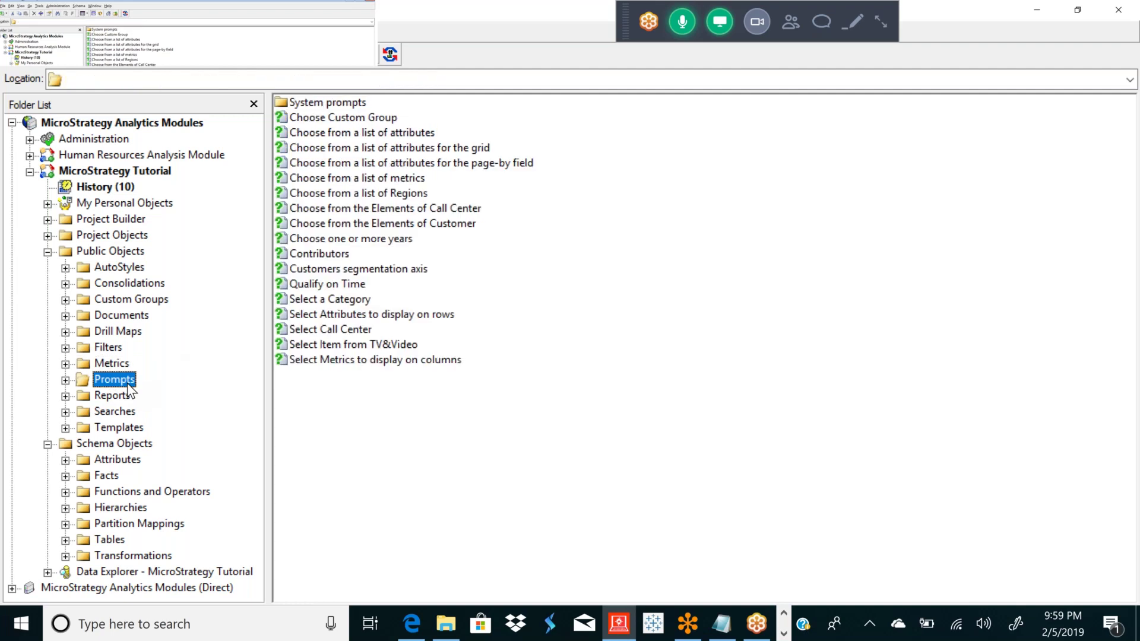
click(1056, 633)
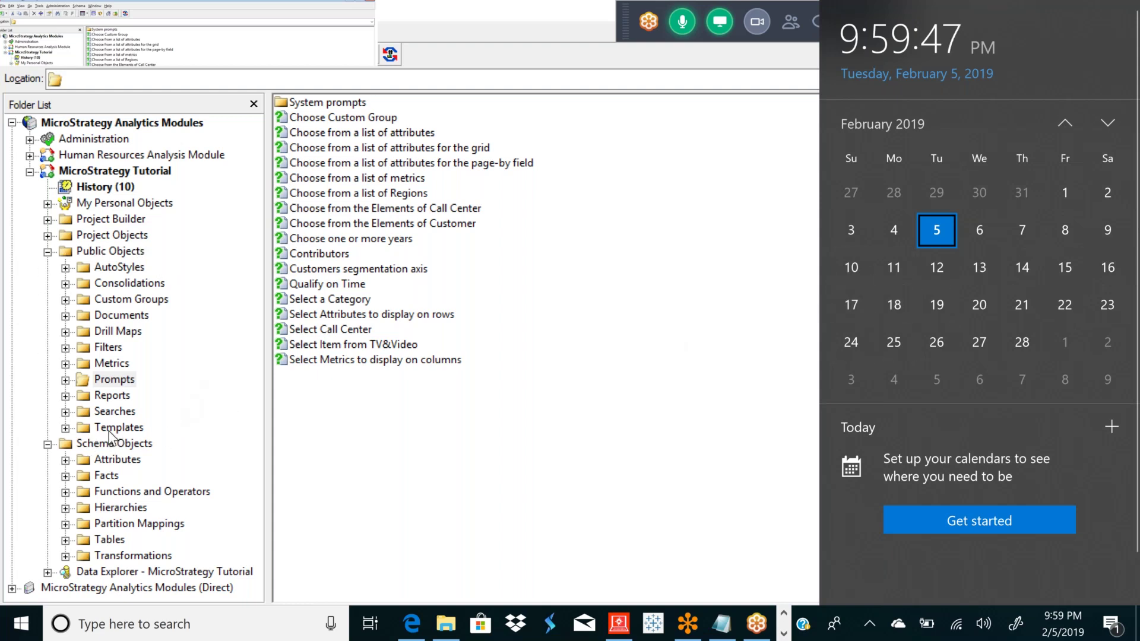
click(390, 393)
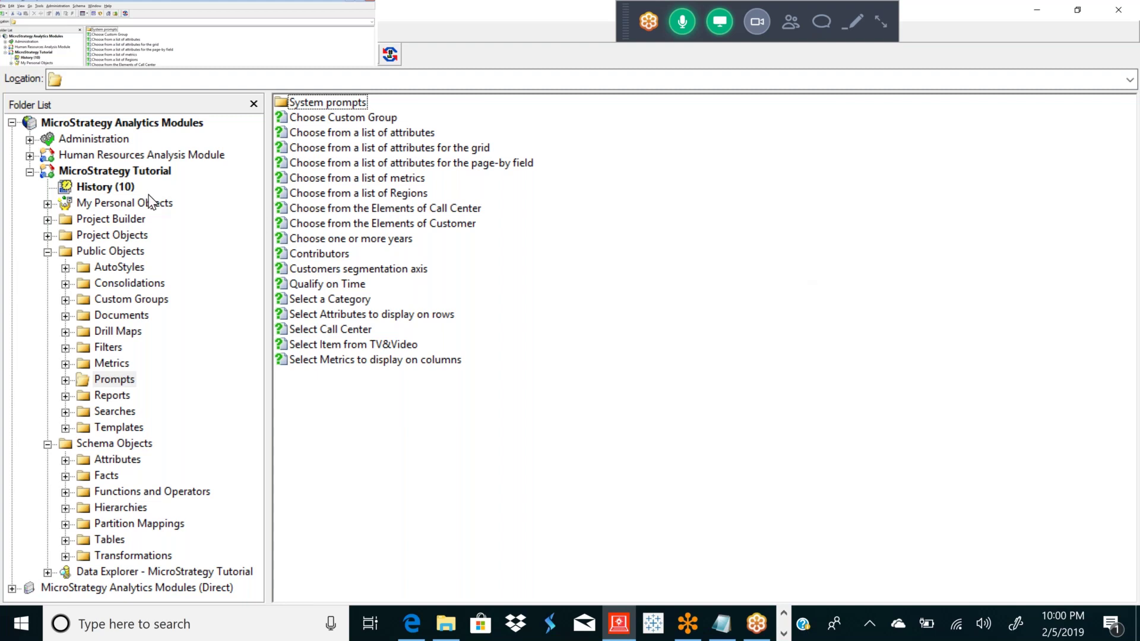
Collapse and reopen the MicroStrategy Analytics Modules source, look into the Human Resources Analysis Module and MicroStrategy Tutorial projects, and leave both collapsed.
click(30, 172)
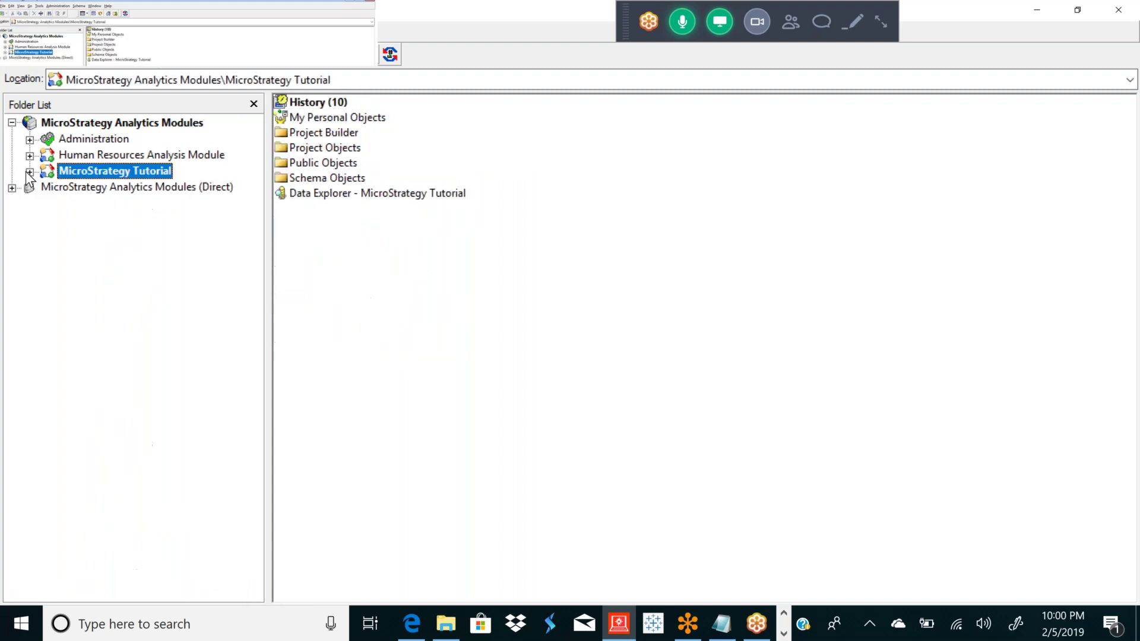
click(12, 123)
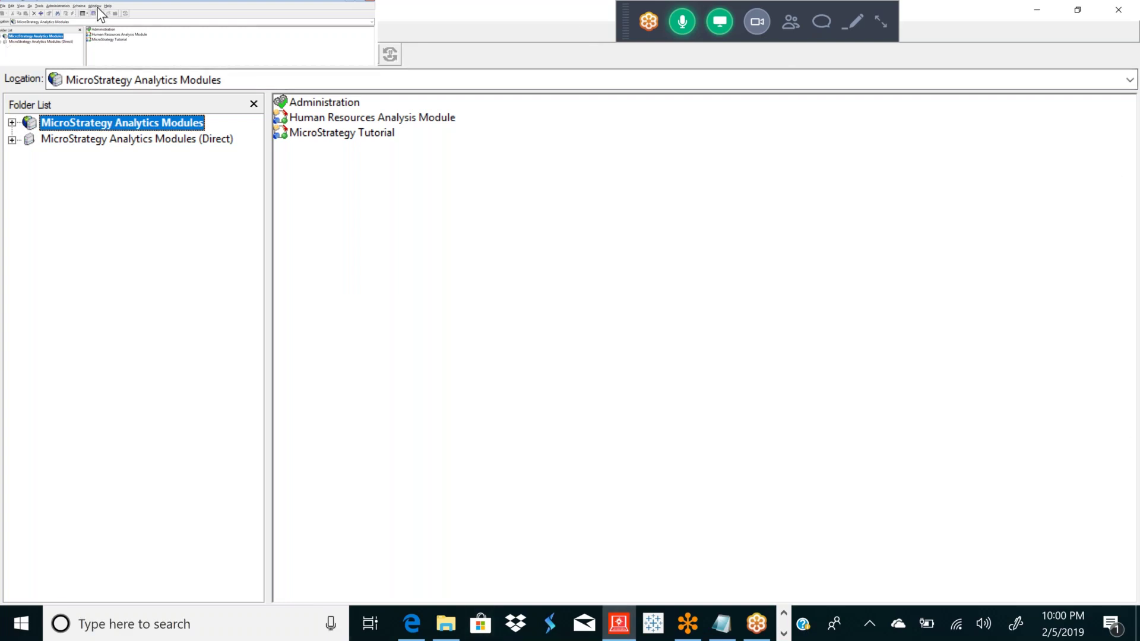
click(12, 123)
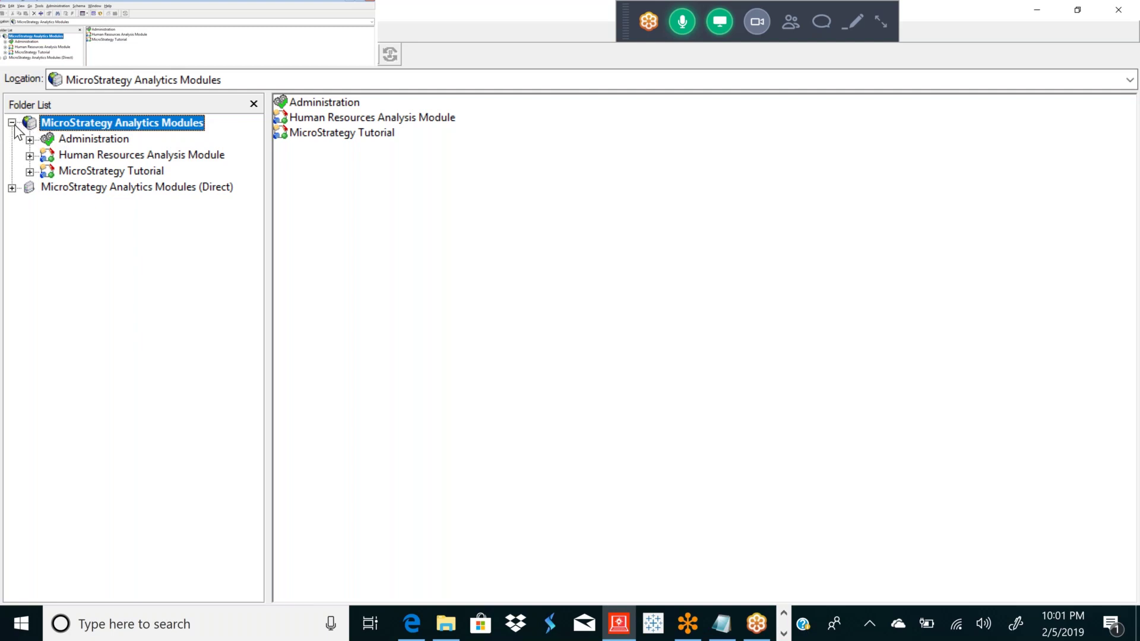
click(29, 157)
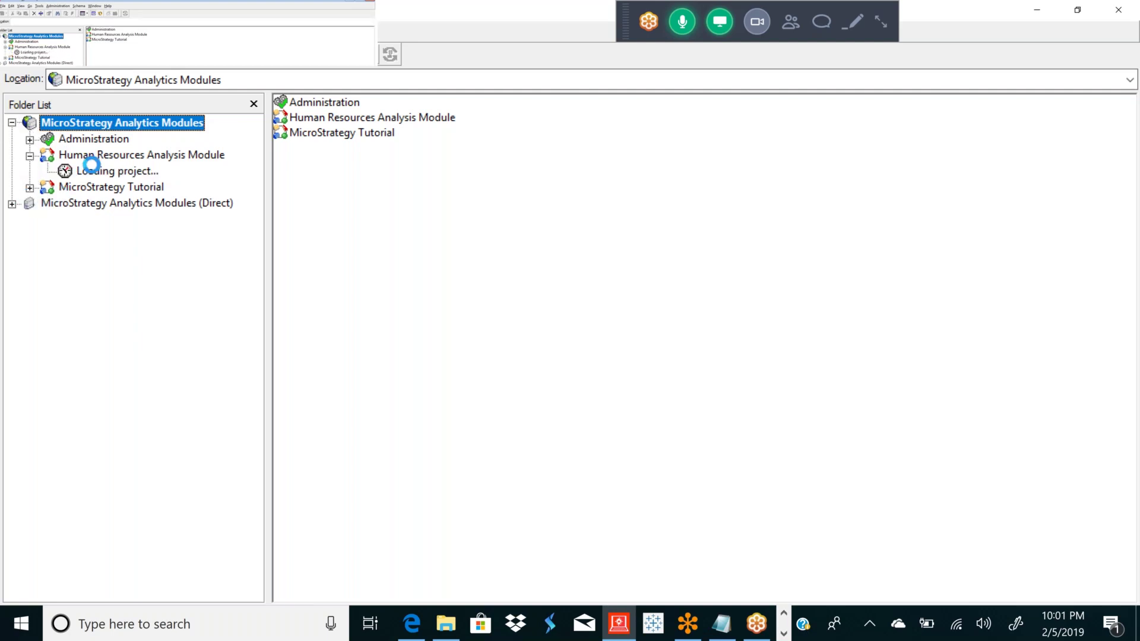
click(28, 285)
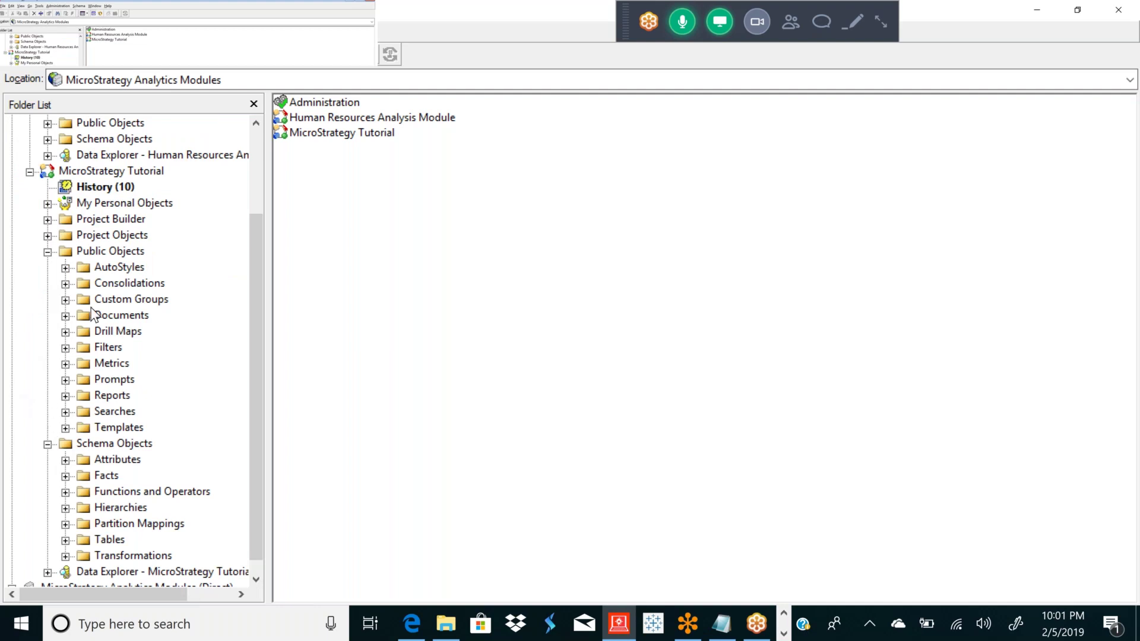
click(29, 172)
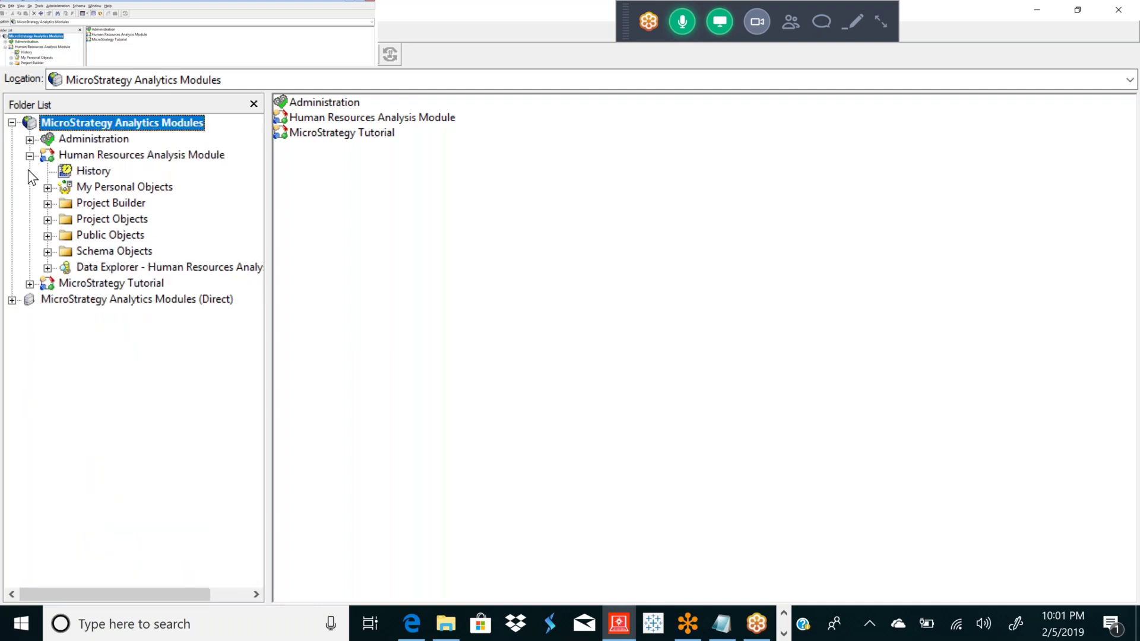
click(29, 156)
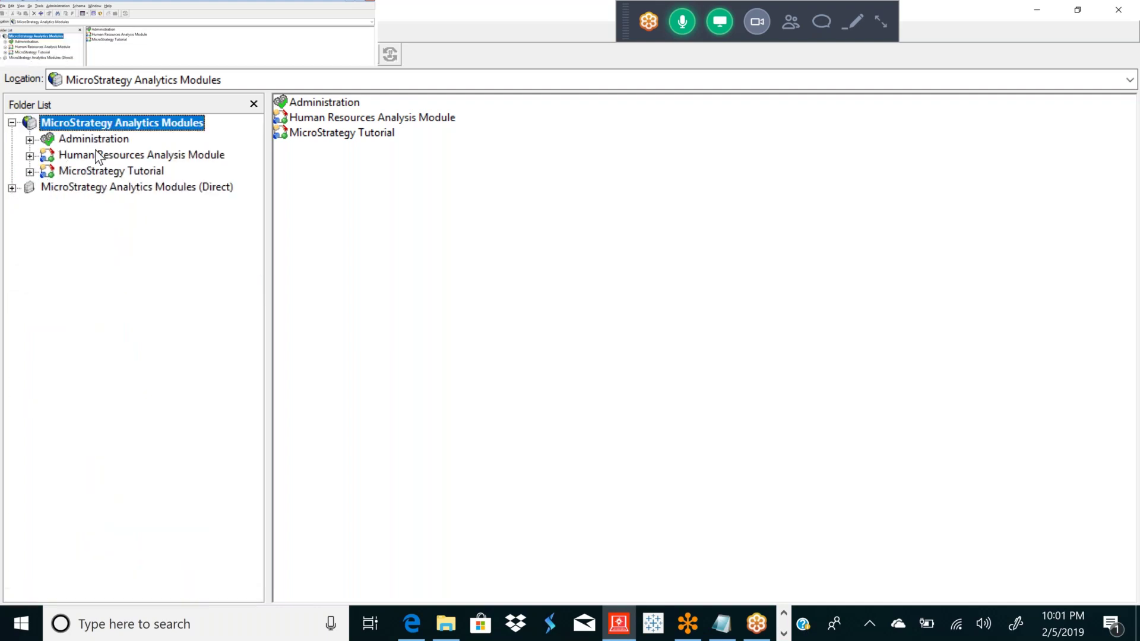
View the Database Instances among the Configuration Managers in Administration, and collapse Administration again.
click(29, 140)
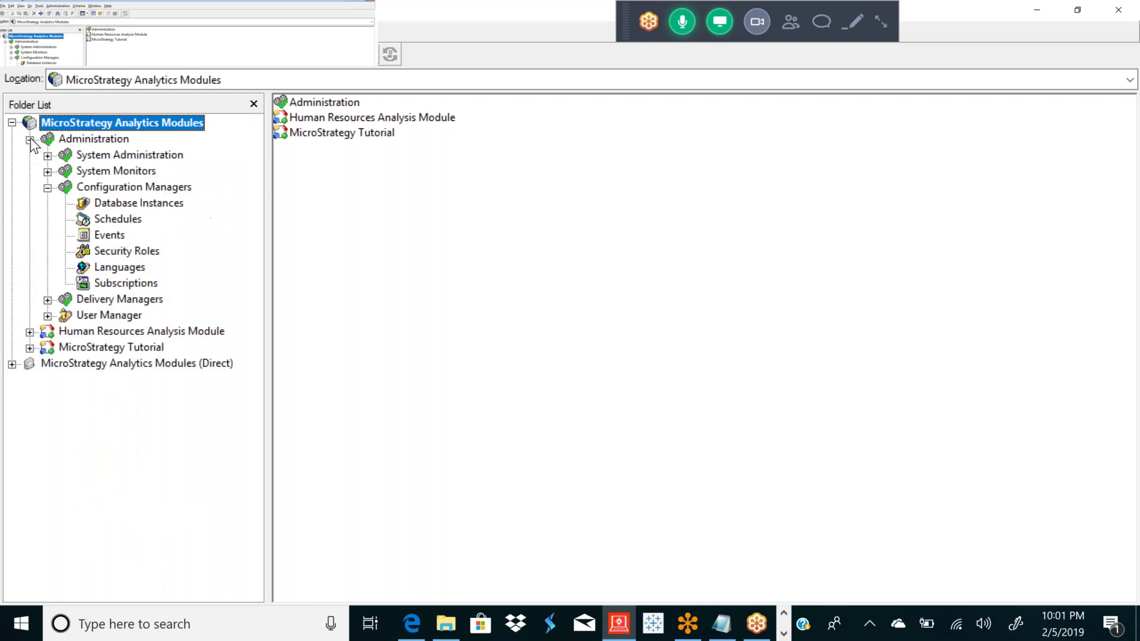
click(108, 203)
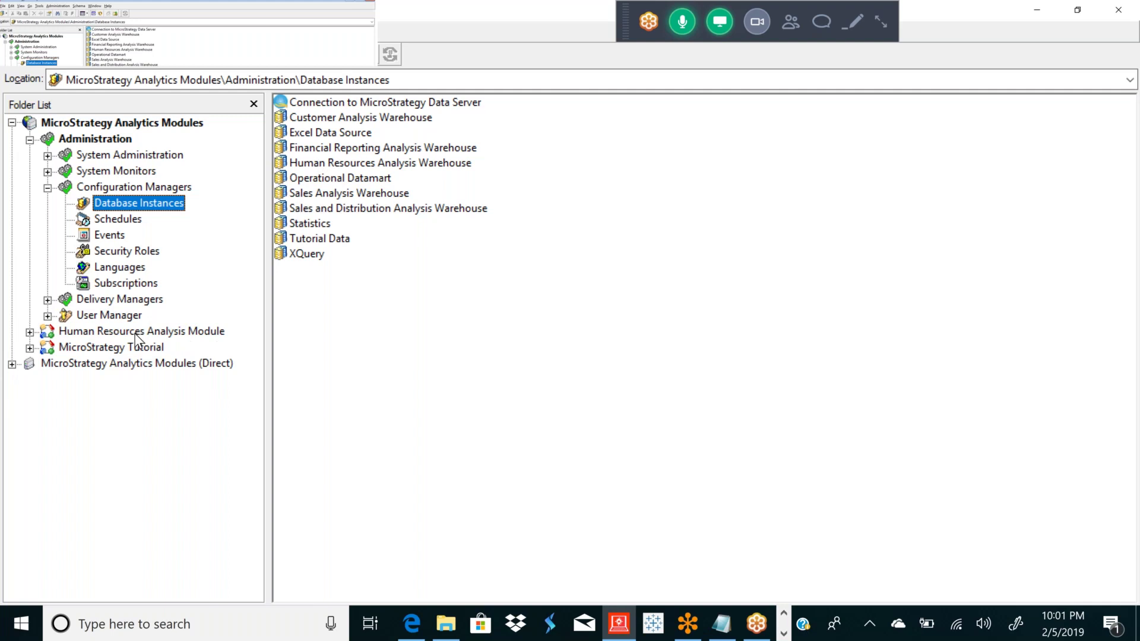
click(29, 141)
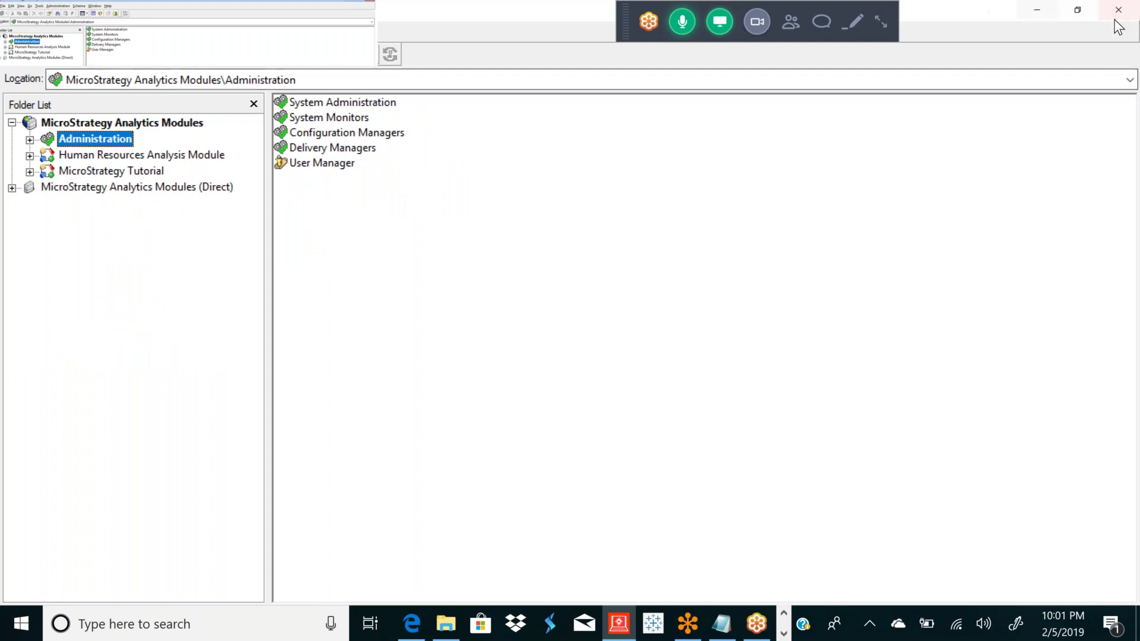
Minimize the MicroStrategy and Excel windows and close the File Explorer window behind them.
click(1035, 12)
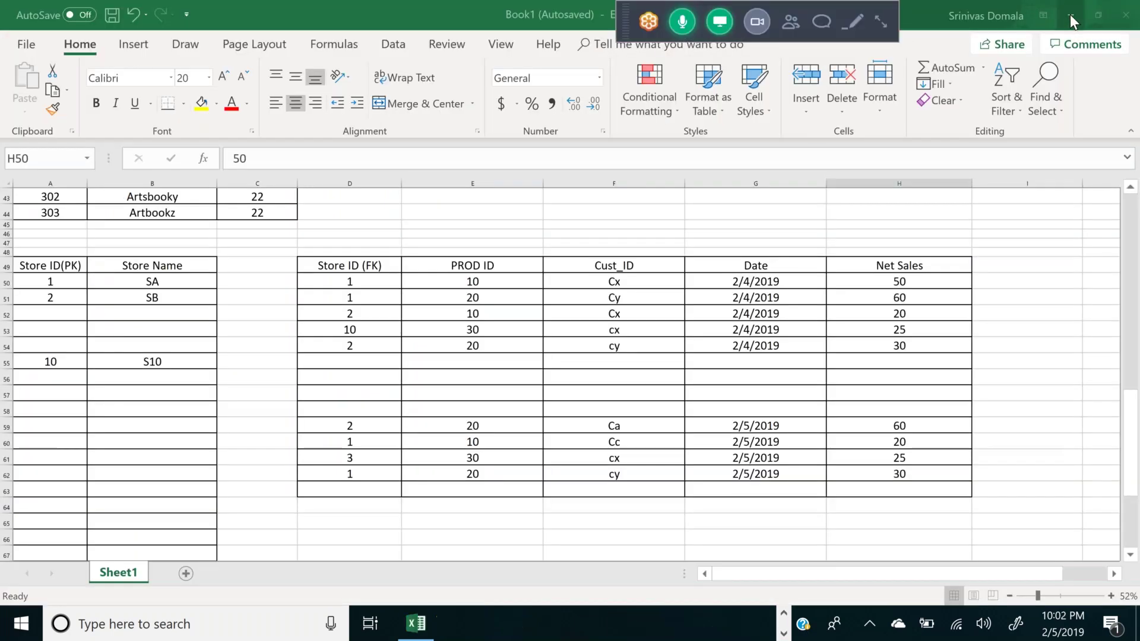
click(1070, 15)
scroll(521, 322, down, 1)
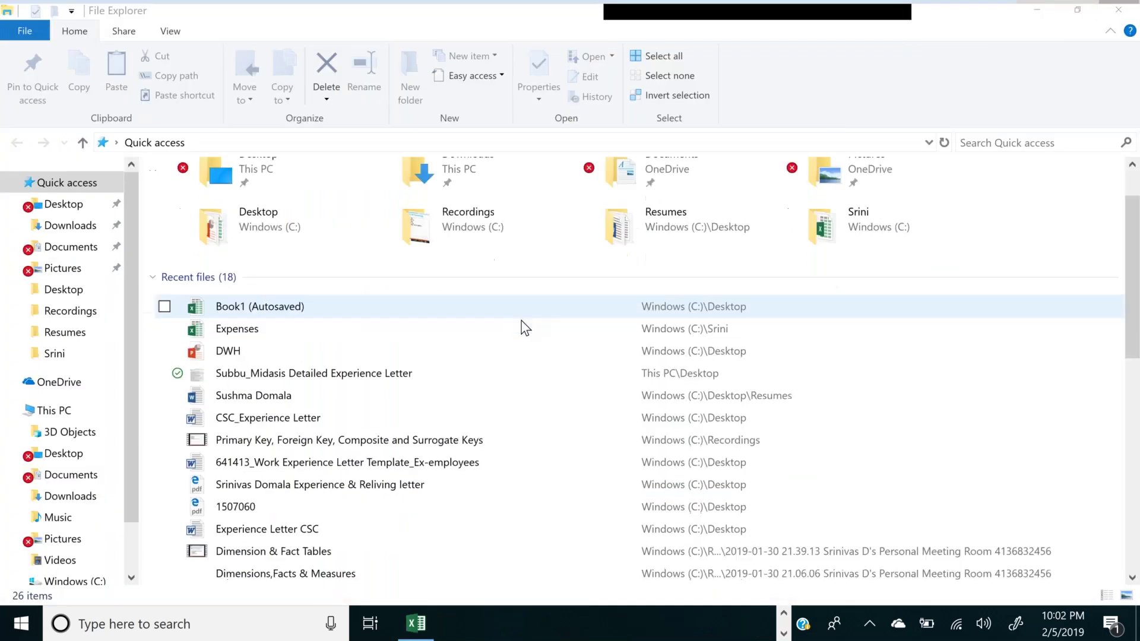
scroll(521, 324, up, 1)
click(1116, 13)
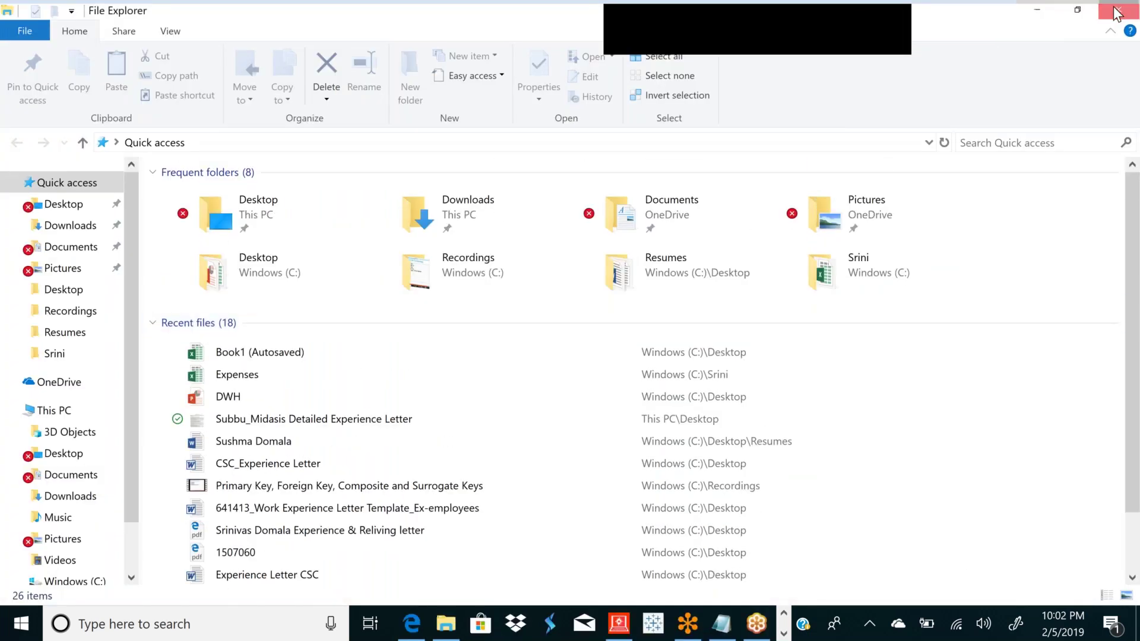
Open a File Explorer window and look through the files in the Downloads folder.
click(449, 631)
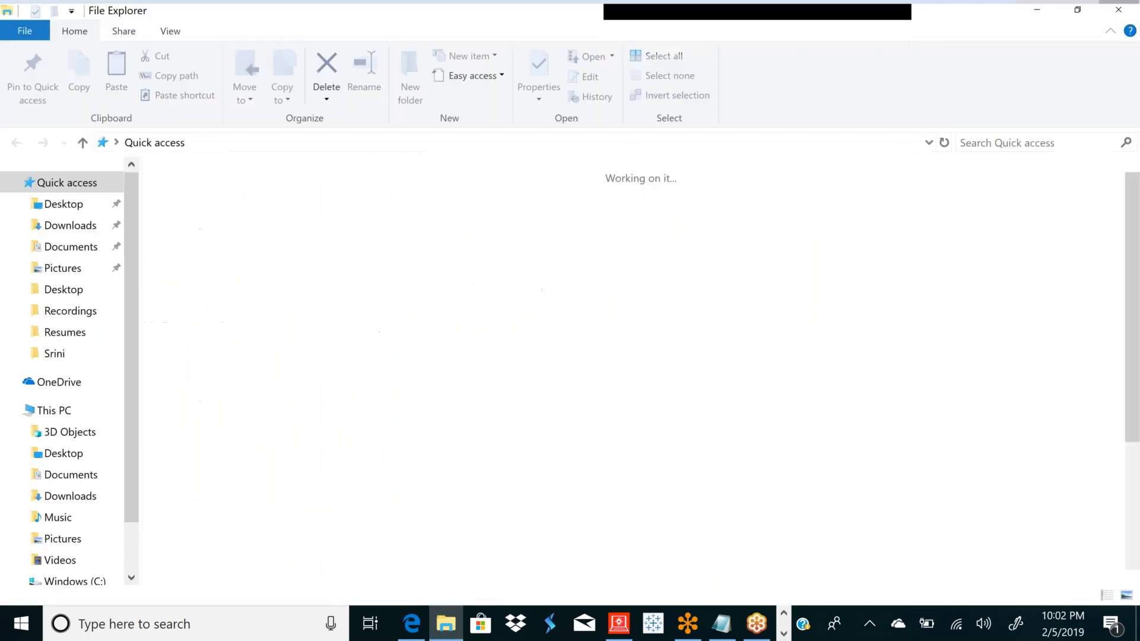
click(59, 229)
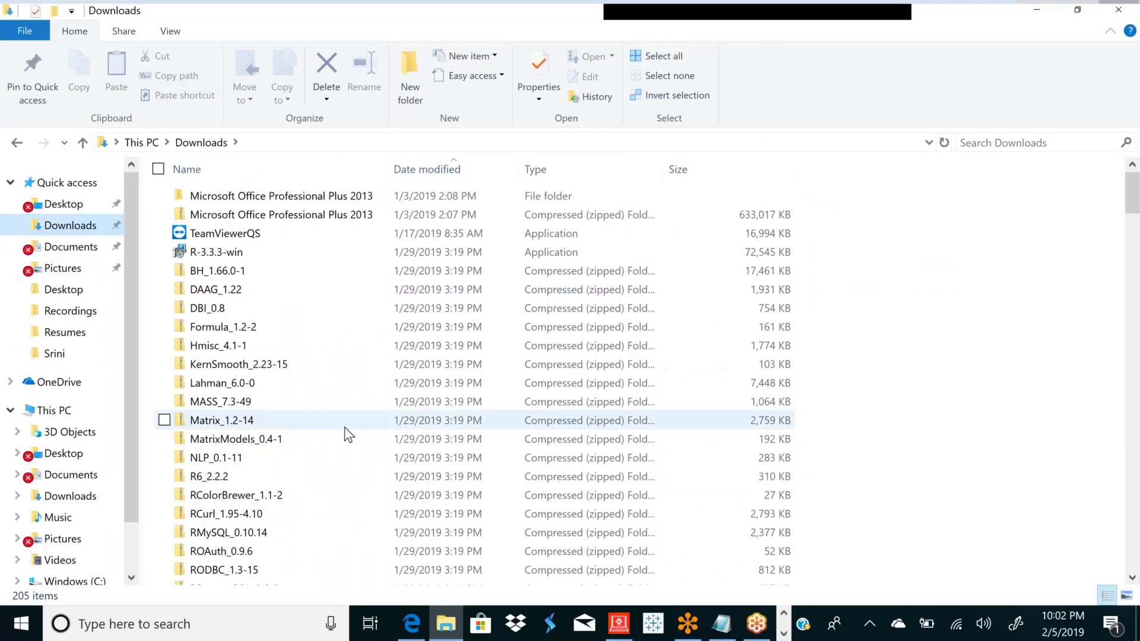
scroll(347, 432, down, 12)
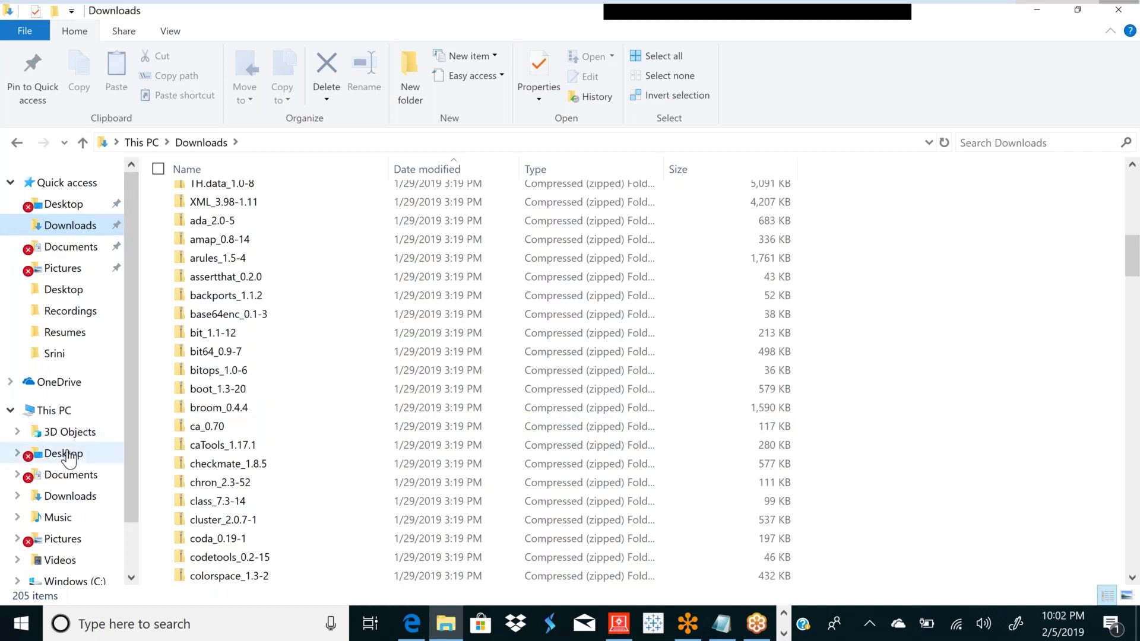
Open the MicroStrategy_10.11_Windows folder inside the Desktop folder on the Windows (C:) drive.
drag(133, 411, 133, 475)
click(92, 505)
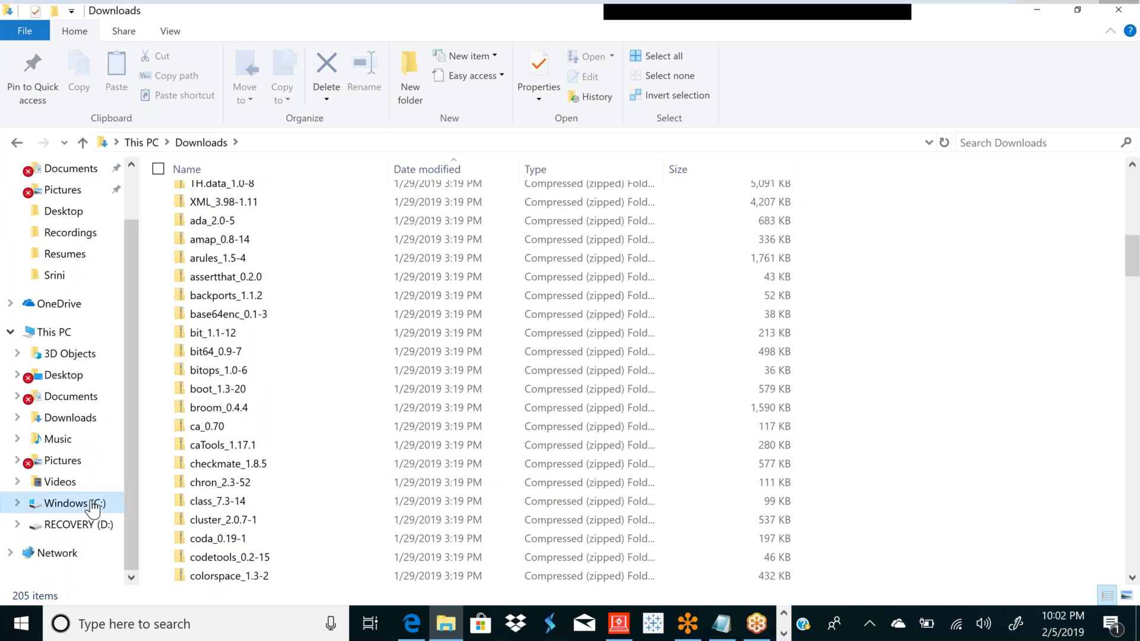
click(257, 201)
double_click(259, 206)
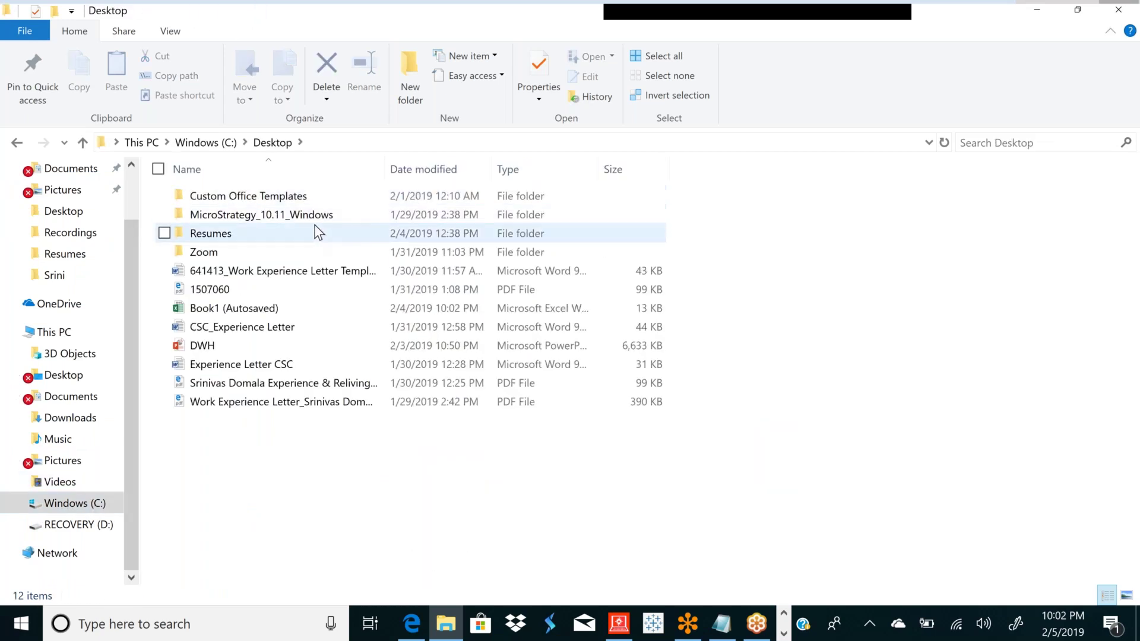
double_click(304, 216)
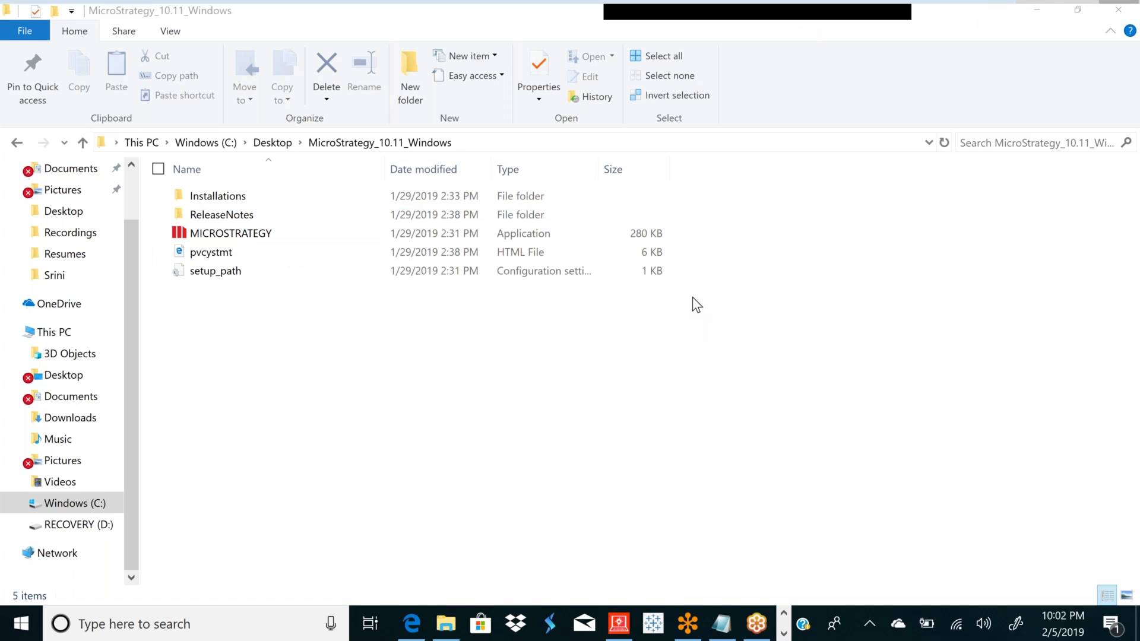
Look into the ReleaseNotes folder and return to the MicroStrategy_10.11_Windows folder.
click(804, 263)
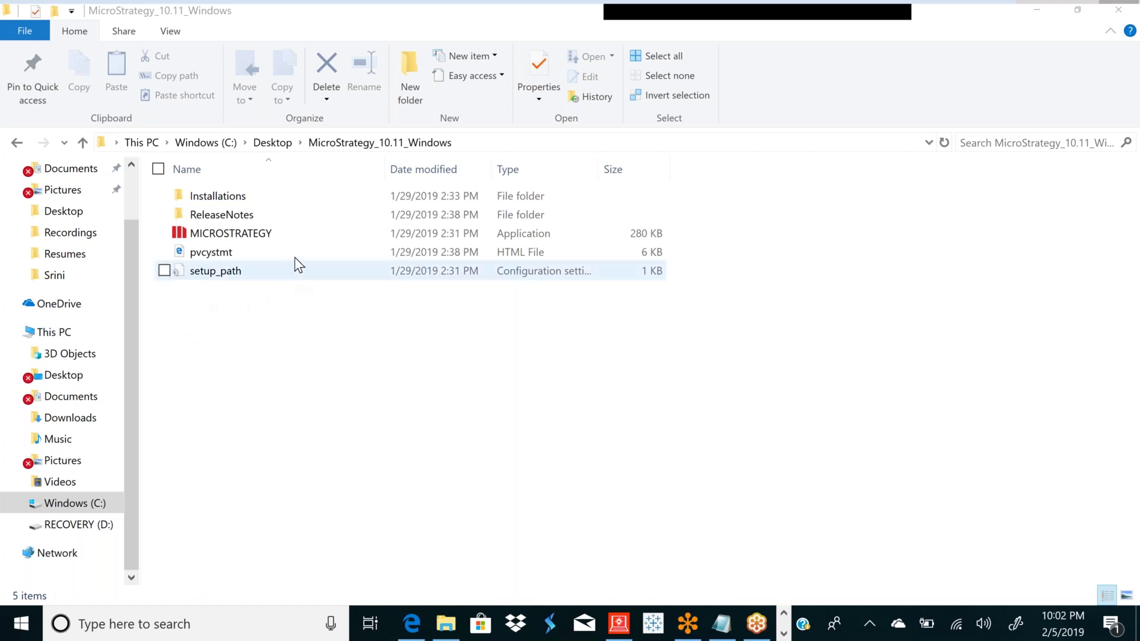
double_click(346, 214)
key(alt+Left)
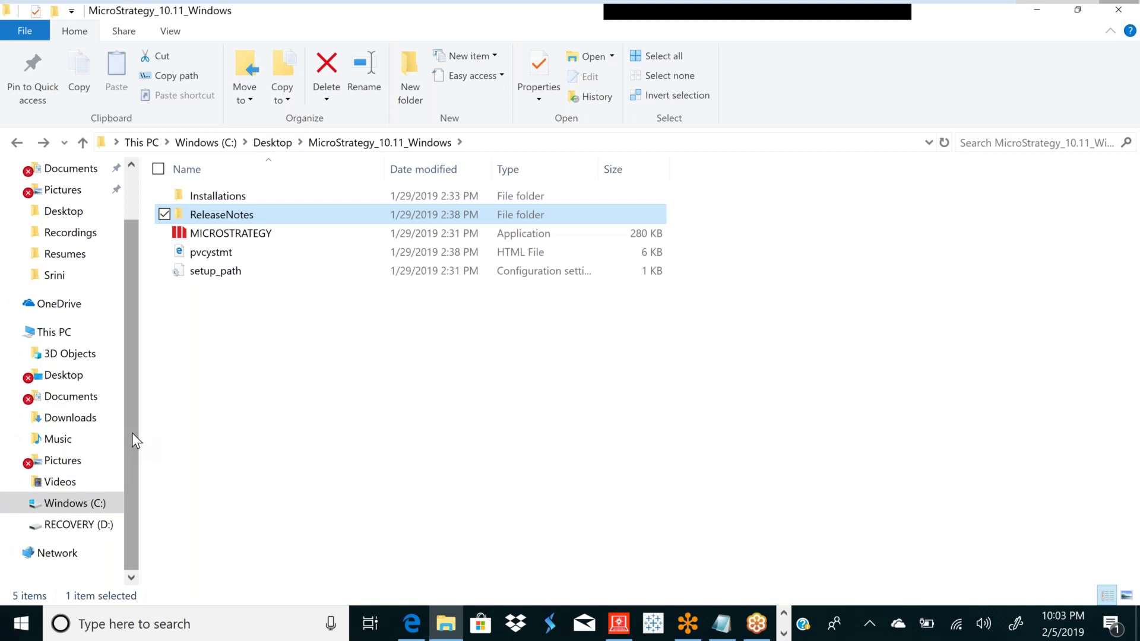
Check the Desktop and Documents folders under This PC, and open the Downloads folder.
mouse_move(132, 432)
mouse_down()
mouse_move(132, 421)
mouse_move(127, 455)
mouse_up()
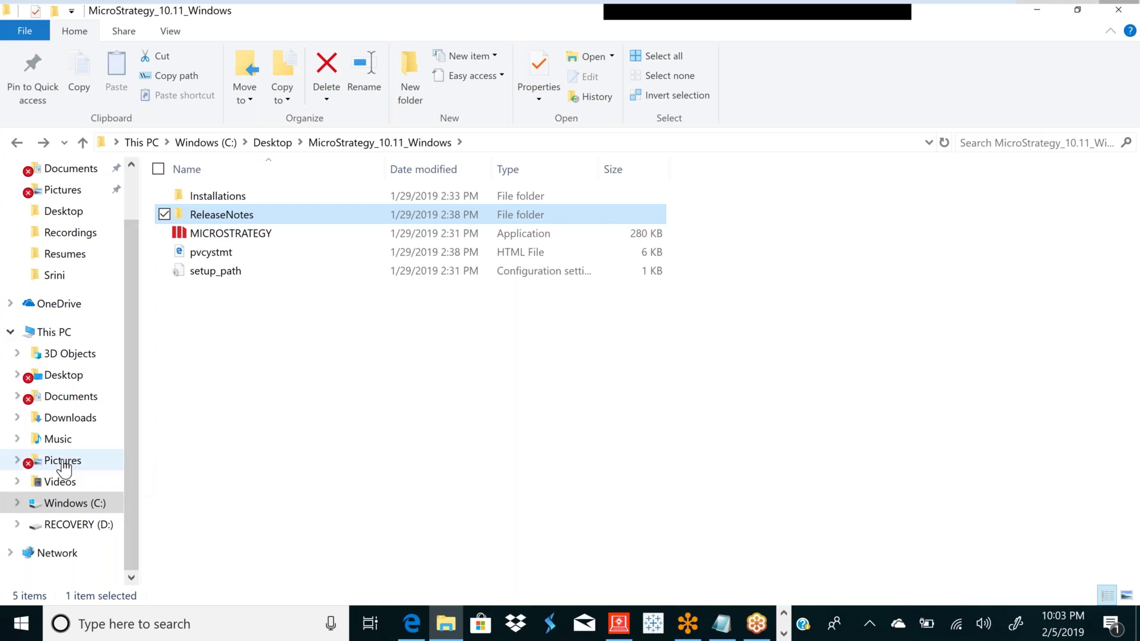
click(85, 378)
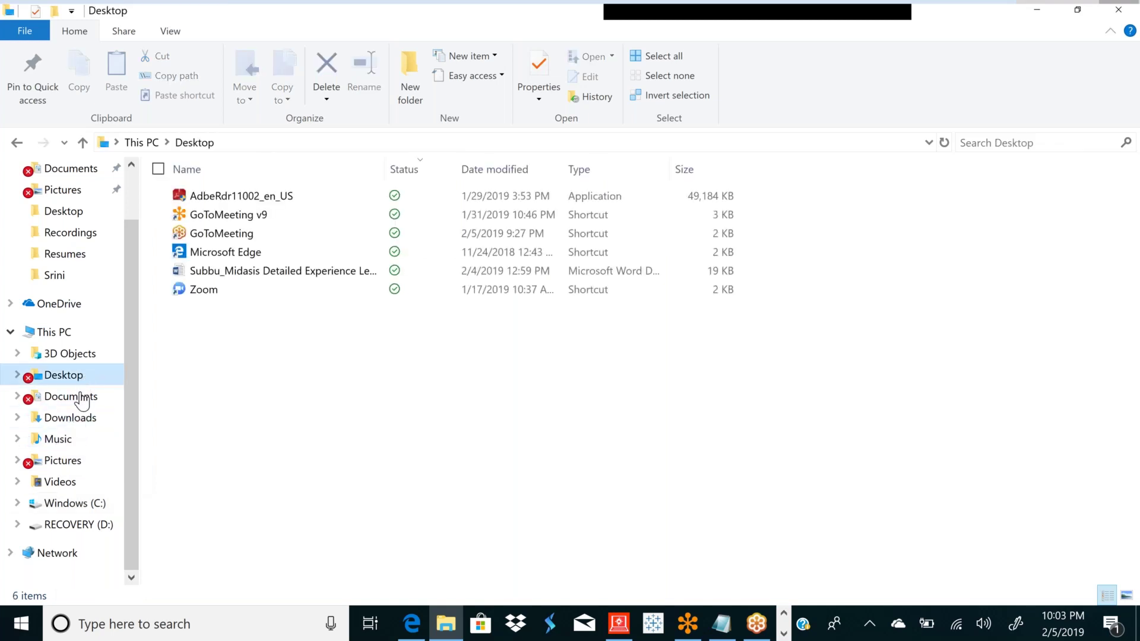
click(82, 404)
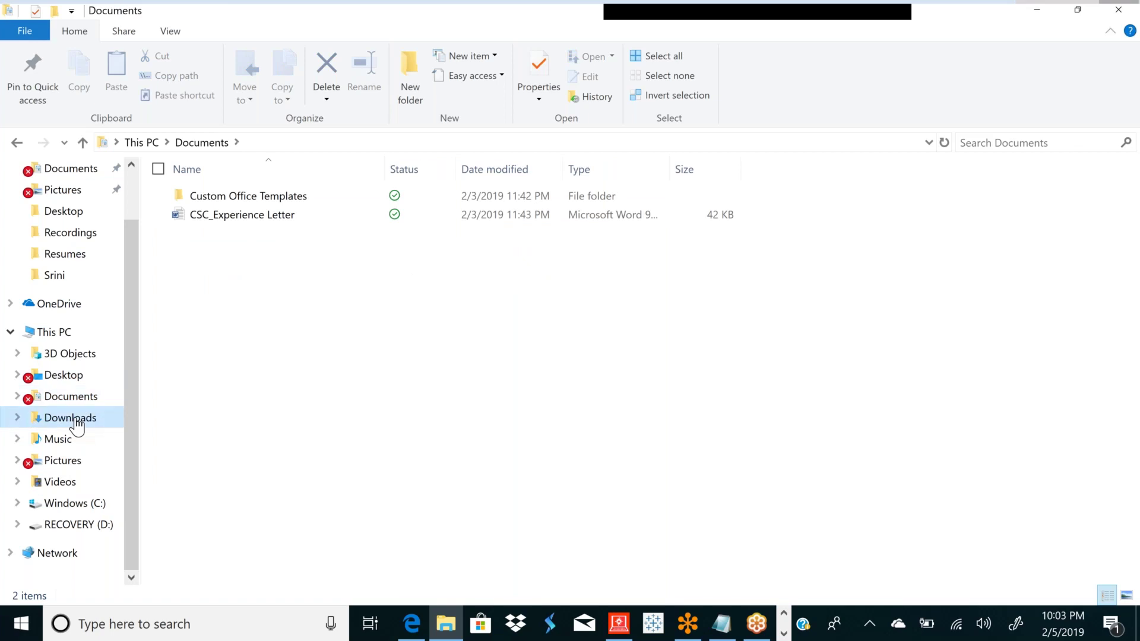
click(76, 420)
Jump to the Downloads files whose names begin with "map" and select maptools_0.9-2.
click(217, 311)
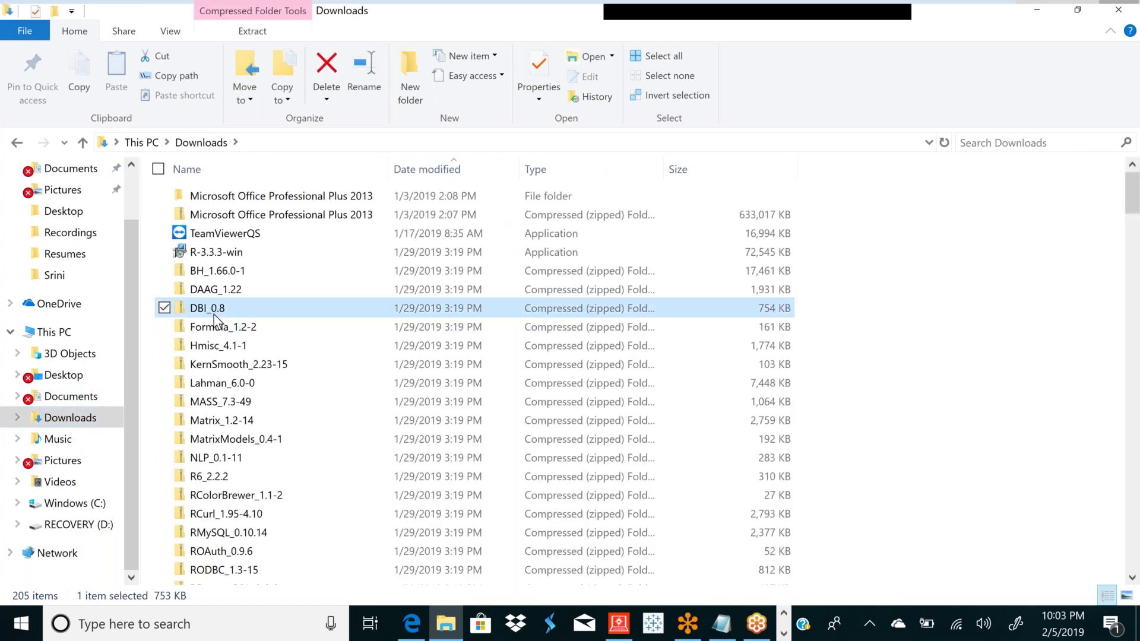
key(m)
key(m)
key(m)
key(m)
key(m)
key(a)
key(p)
key(Down)
key(Down)
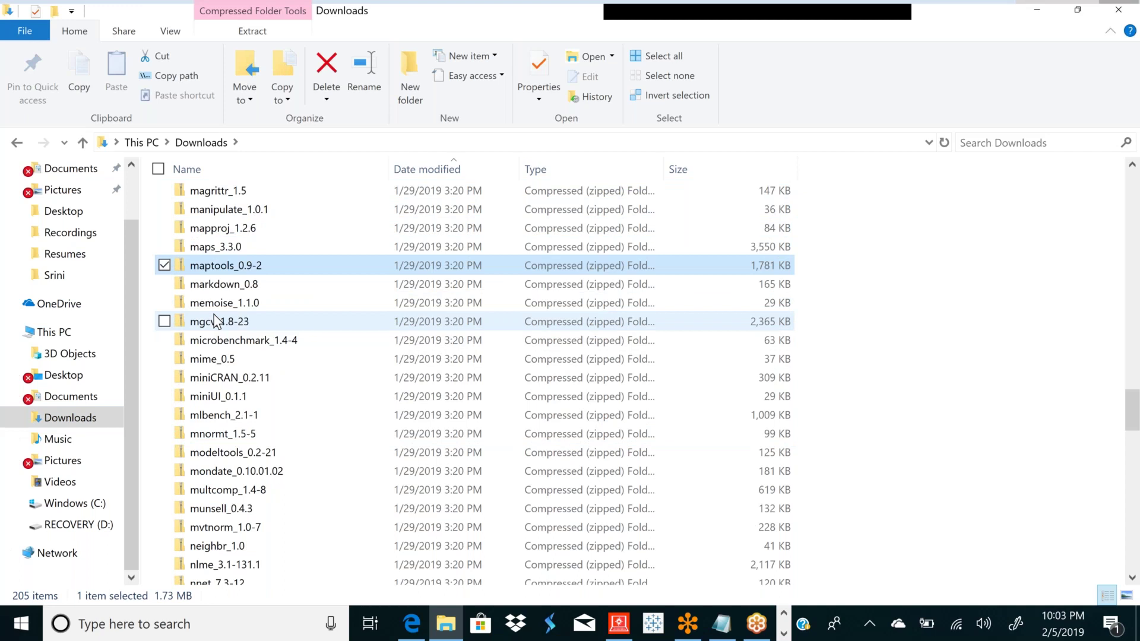
Examine the Downloads file list from the oldest to the most recently modified files.
scroll(214, 315, down, 20)
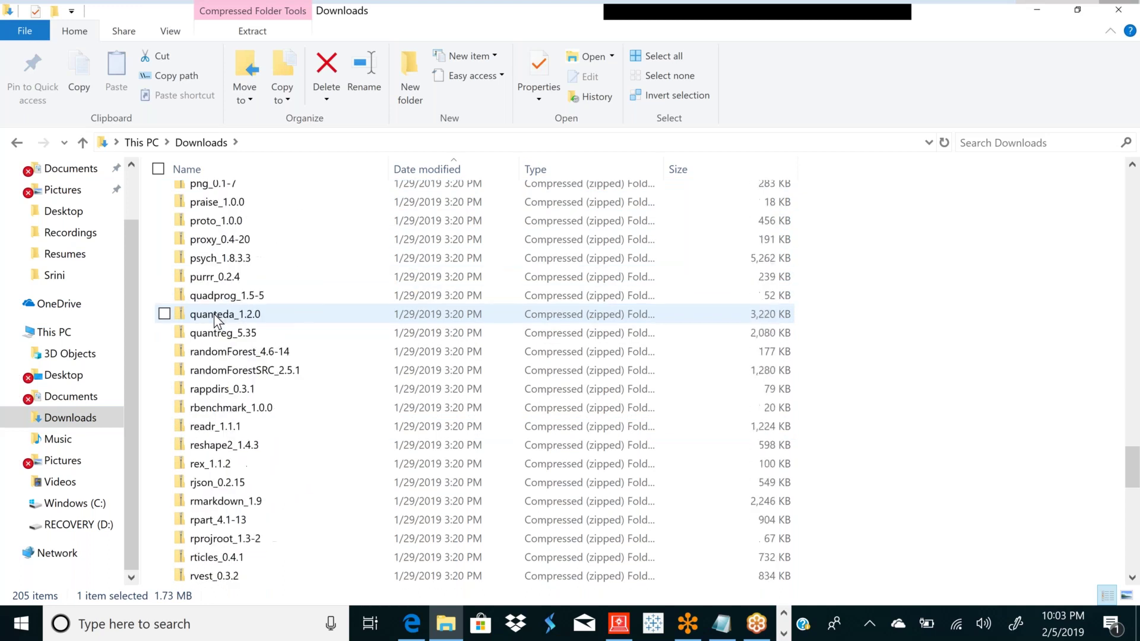
scroll(215, 316, down, 2)
scroll(217, 321, down, 3)
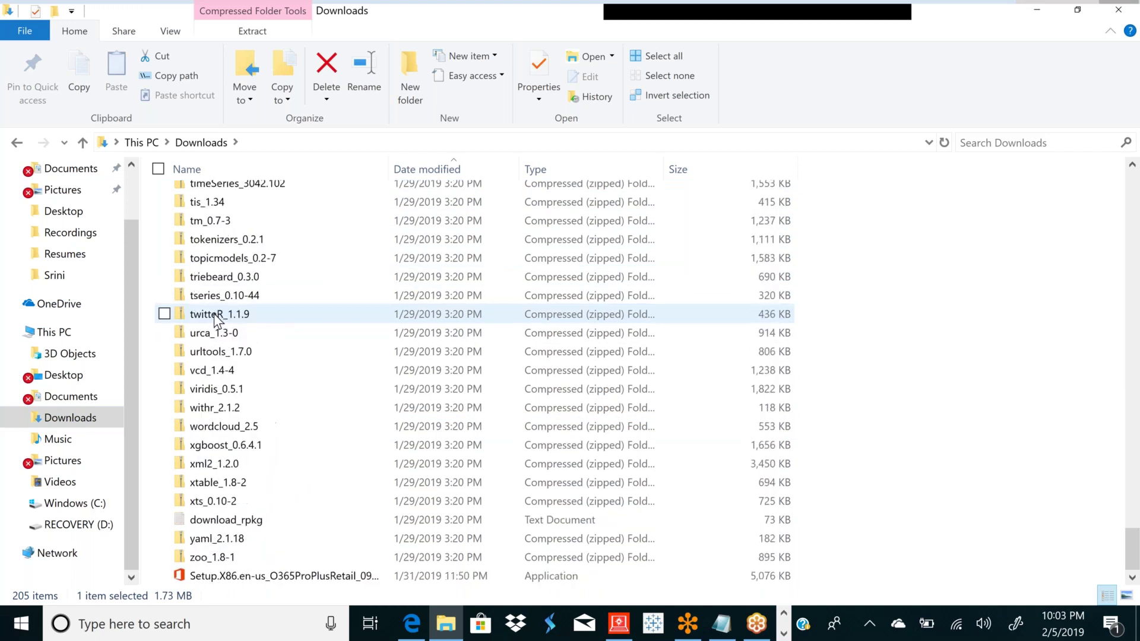
scroll(215, 316, up, 20)
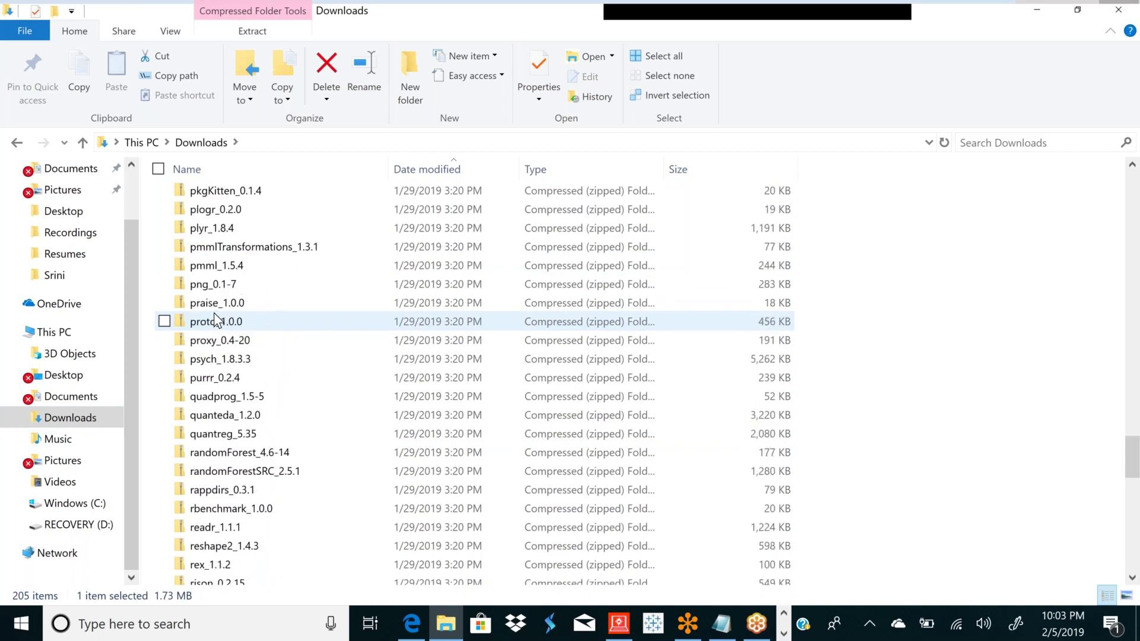
scroll(216, 316, up, 10)
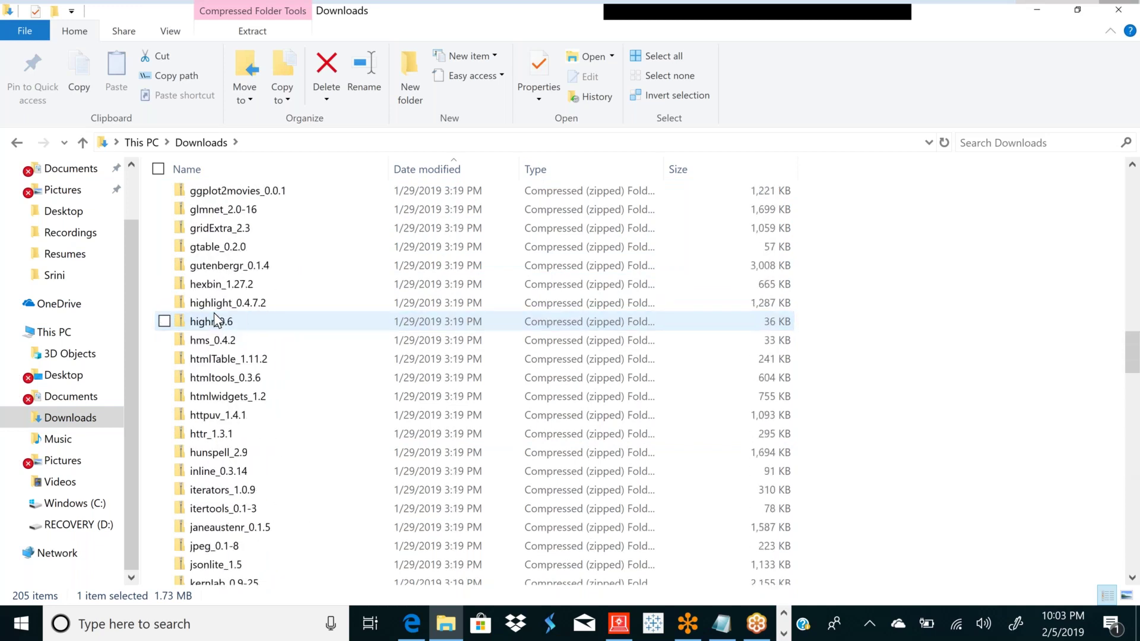
scroll(217, 320, up, 20)
scroll(215, 315, up, 3)
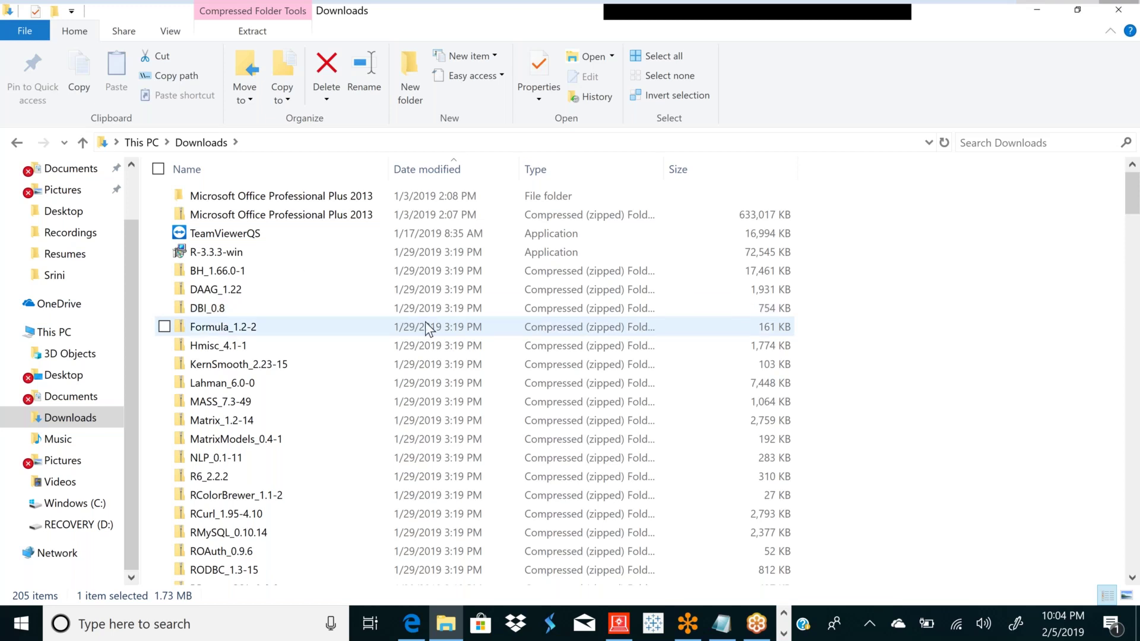
scroll(425, 321, down, 6)
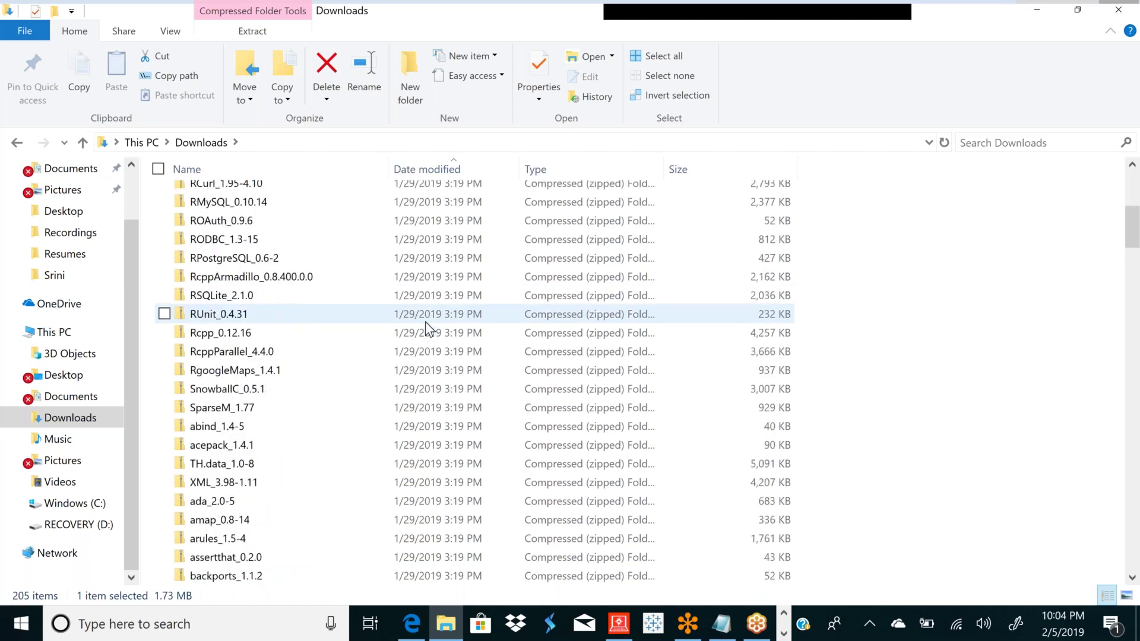
scroll(425, 322, down, 20)
scroll(425, 322, down, 12)
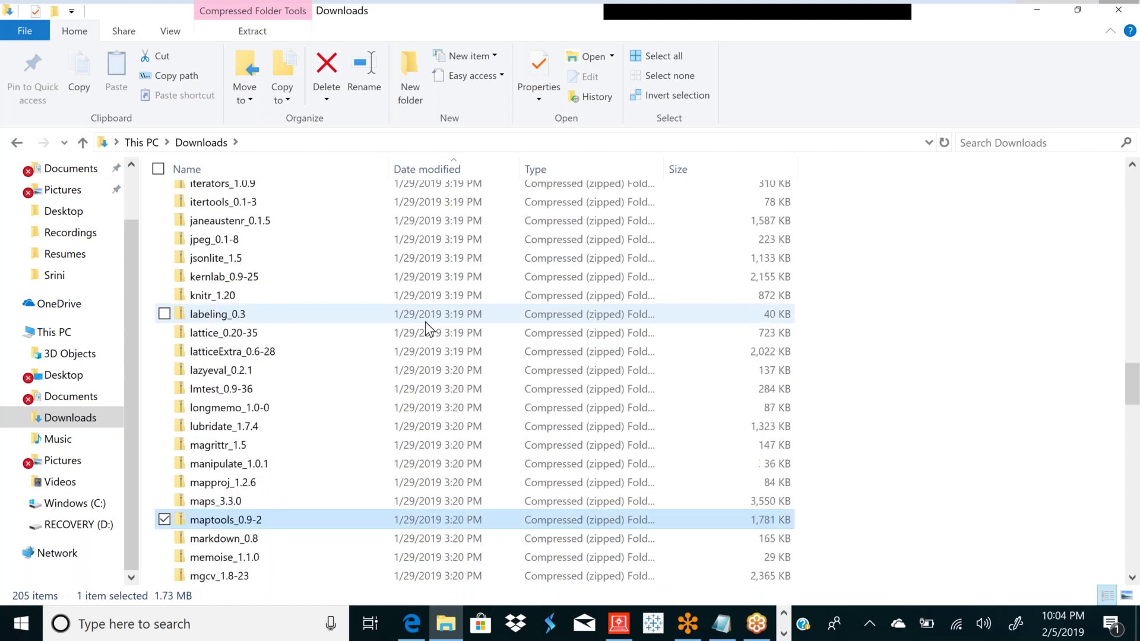
scroll(425, 322, up, 8)
scroll(426, 322, up, 20)
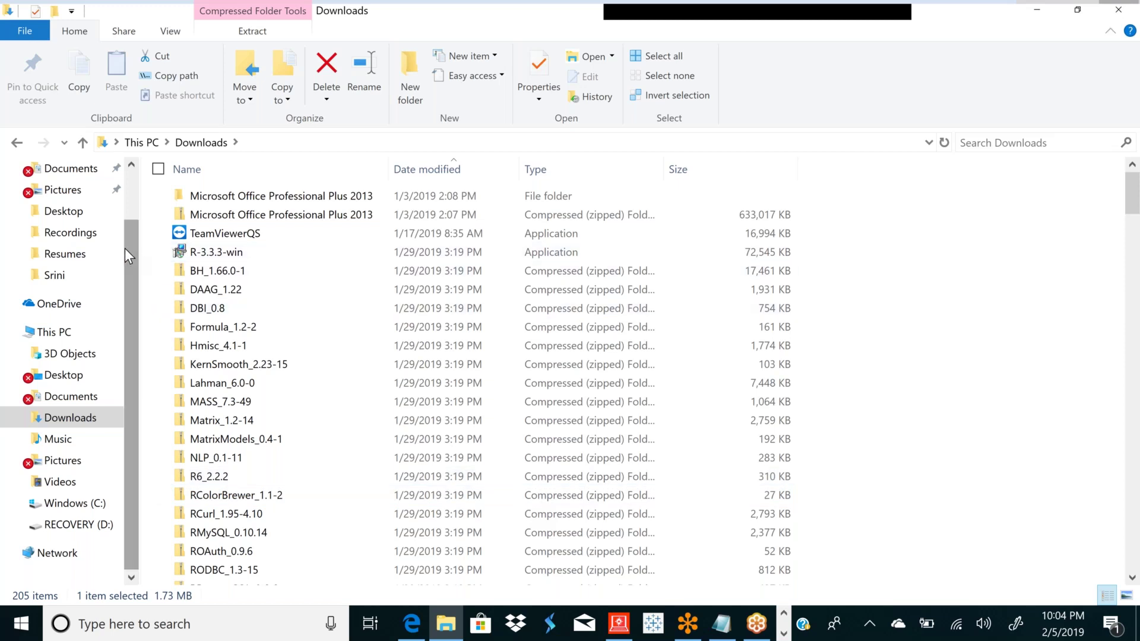
drag(125, 248, 125, 223)
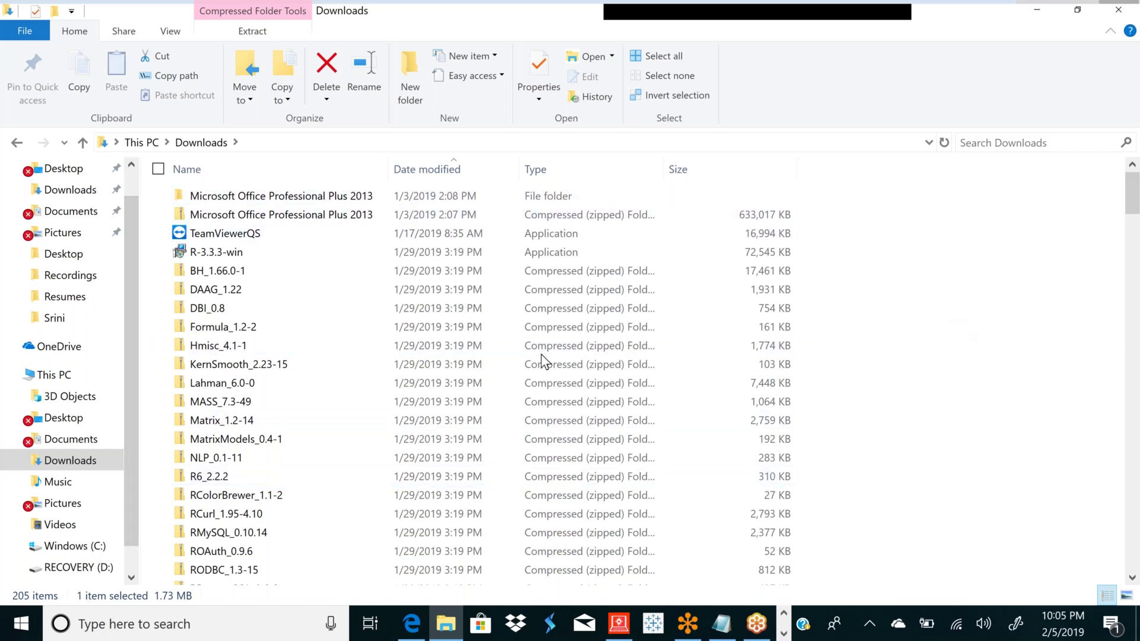
scroll(525, 274, down, 4)
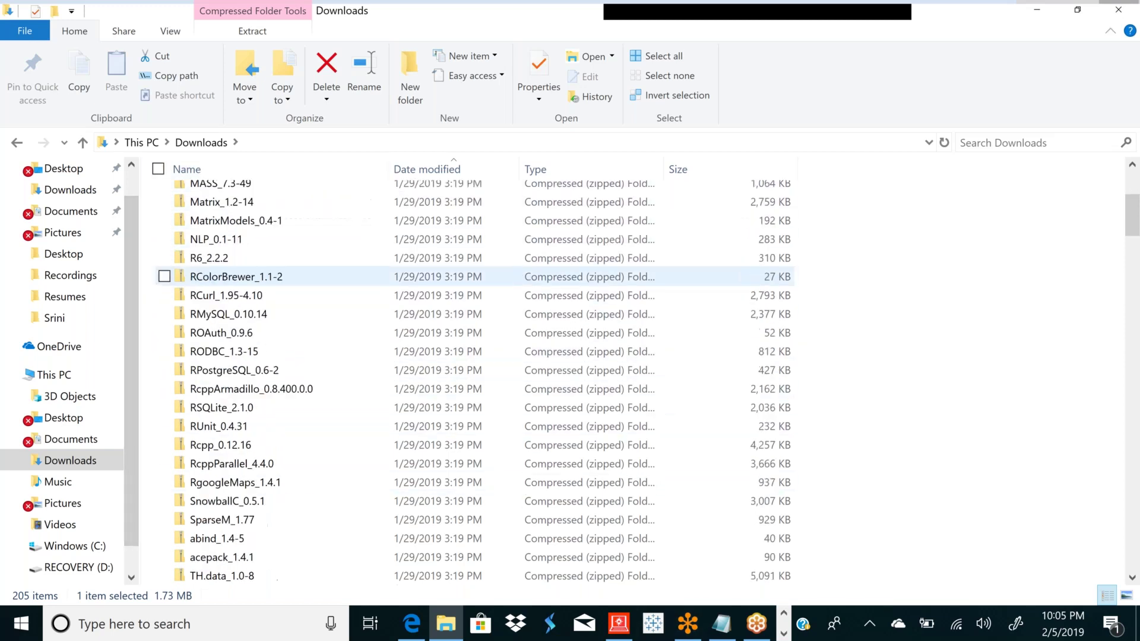
Switch to MicroStrategy, view the MicroStrategy Tutorial project's contents and collapse the MicroStrategy Analytics Modules source.
click(618, 624)
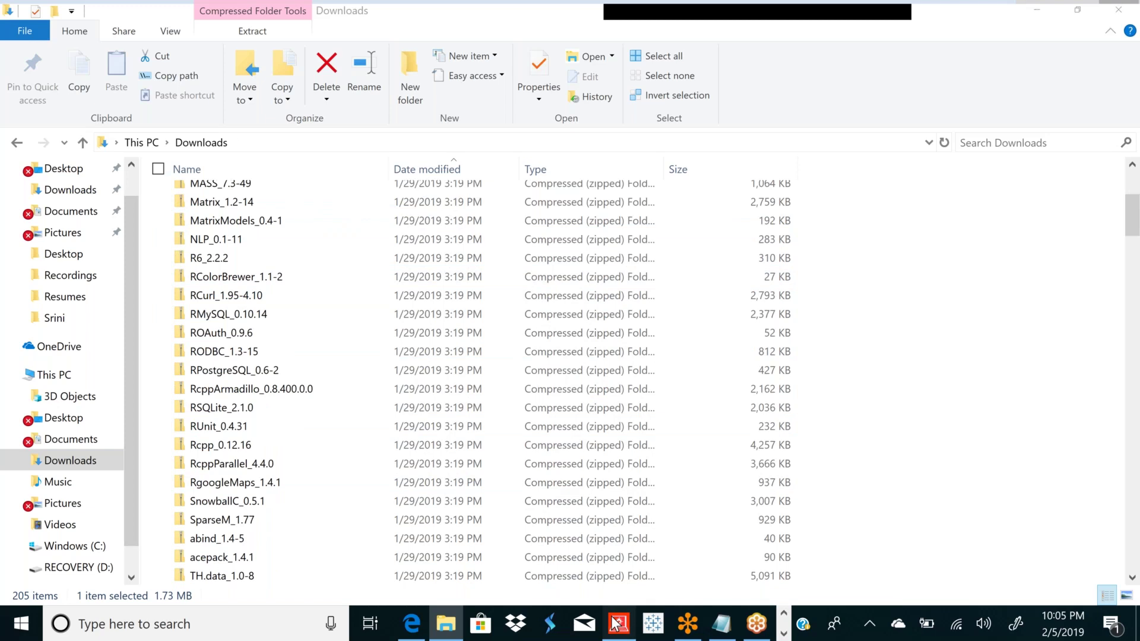
click(94, 171)
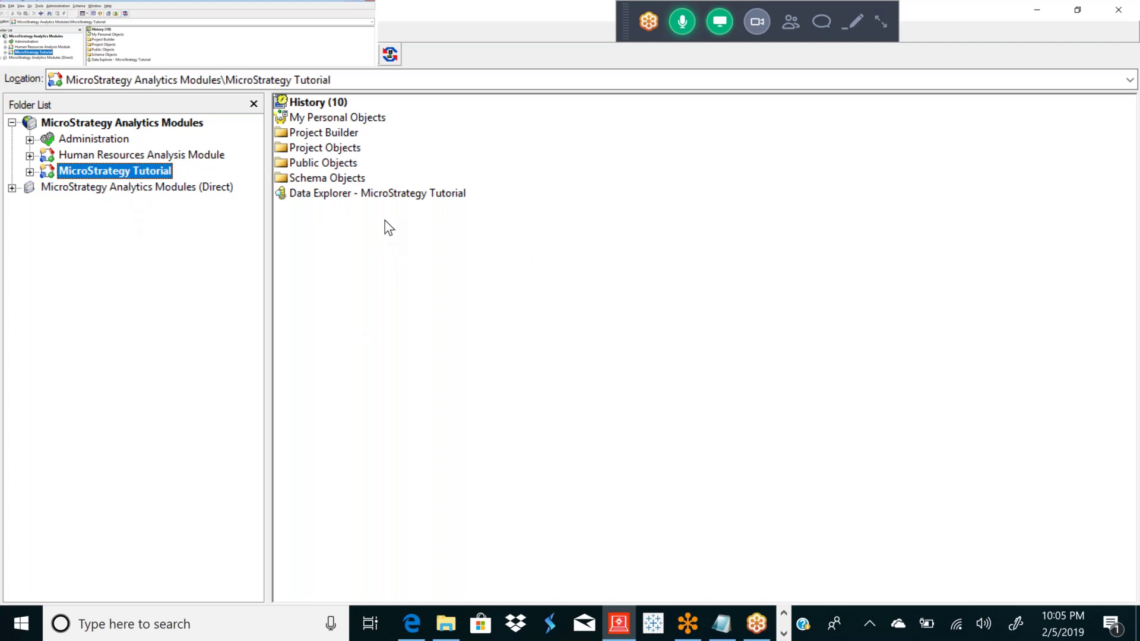
click(11, 121)
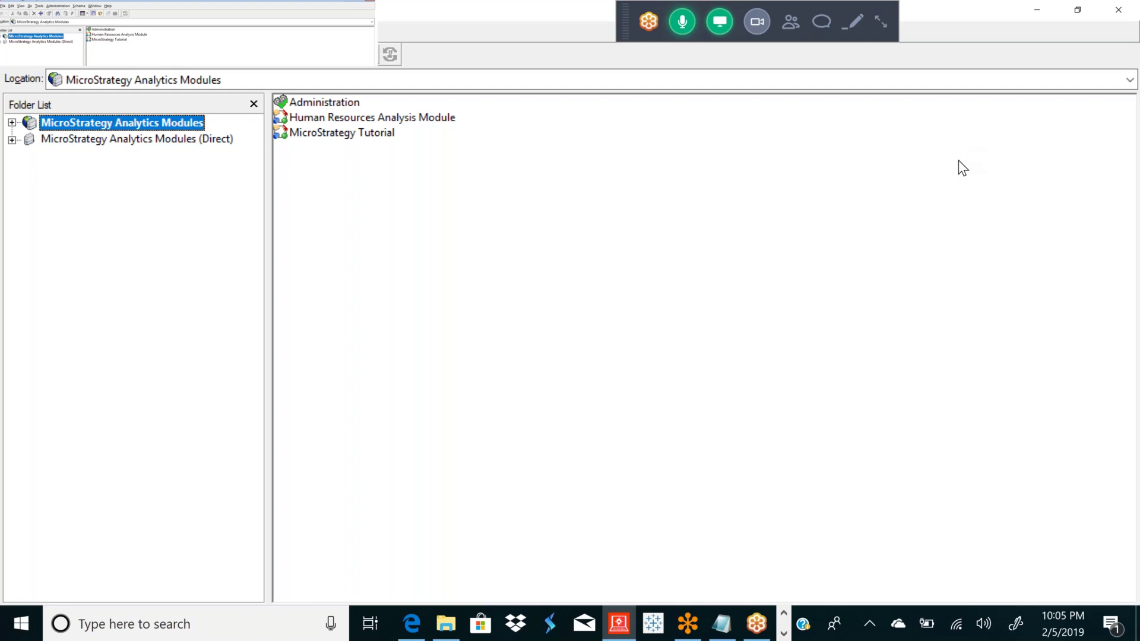
Expand the GoToMeeting control panel and review its list of attendees.
click(886, 24)
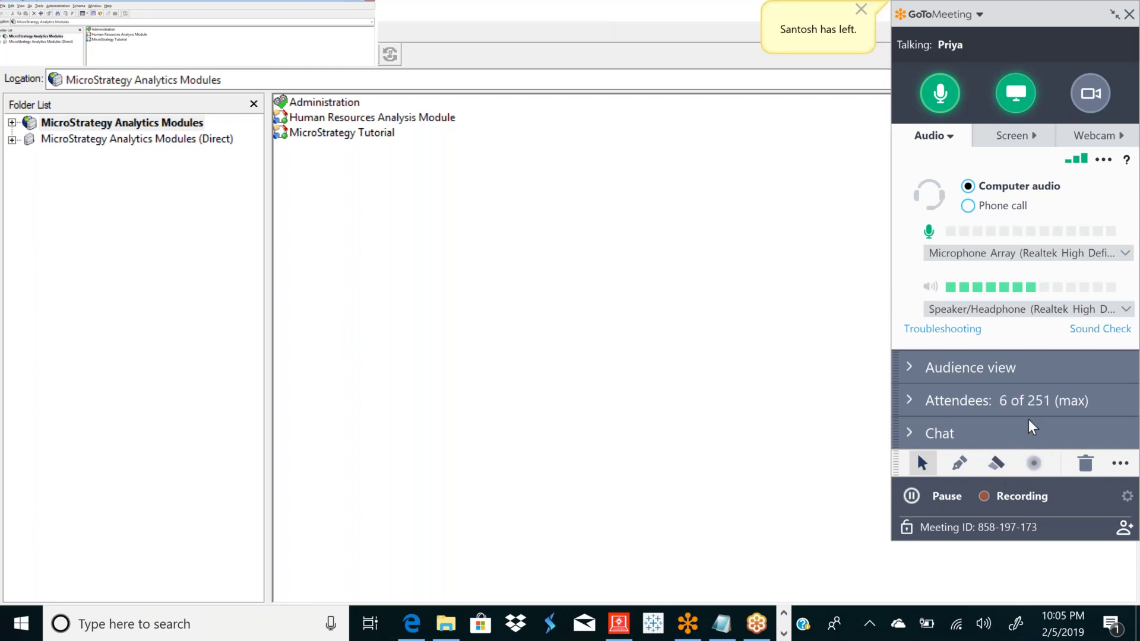
click(1043, 402)
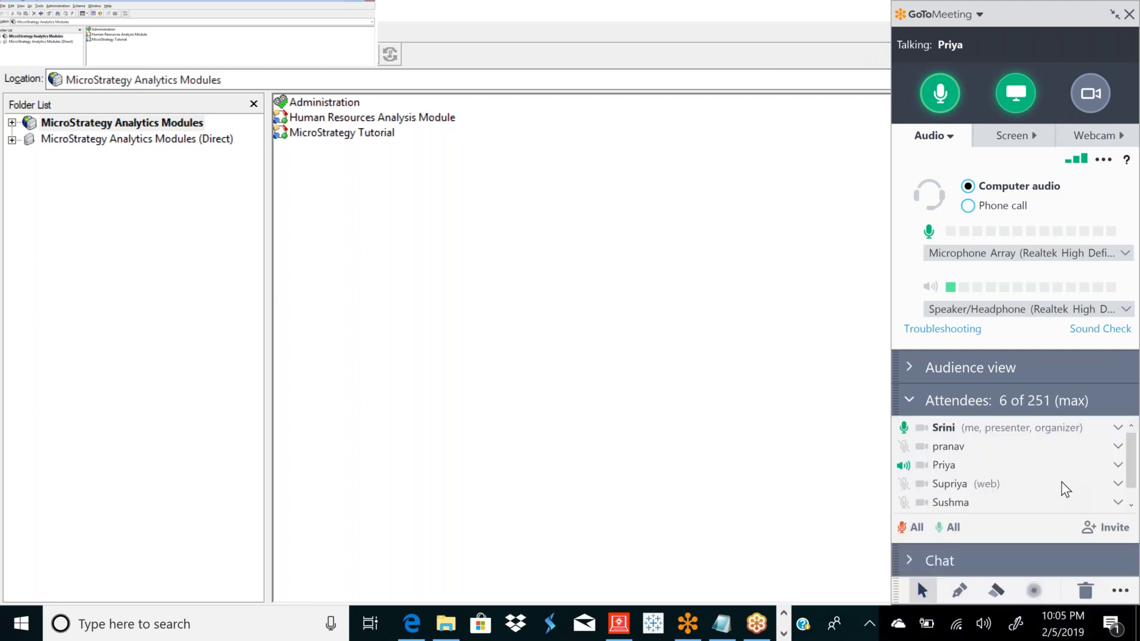
scroll(1131, 460, down, 1)
scroll(1131, 460, up, 1)
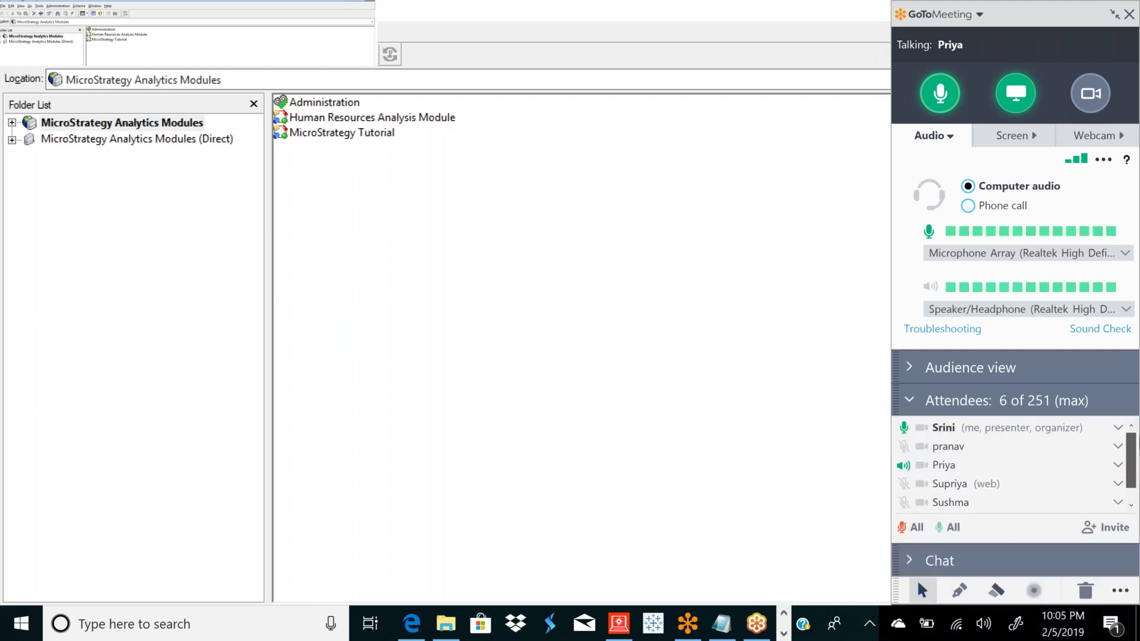
scroll(1131, 460, down, 1)
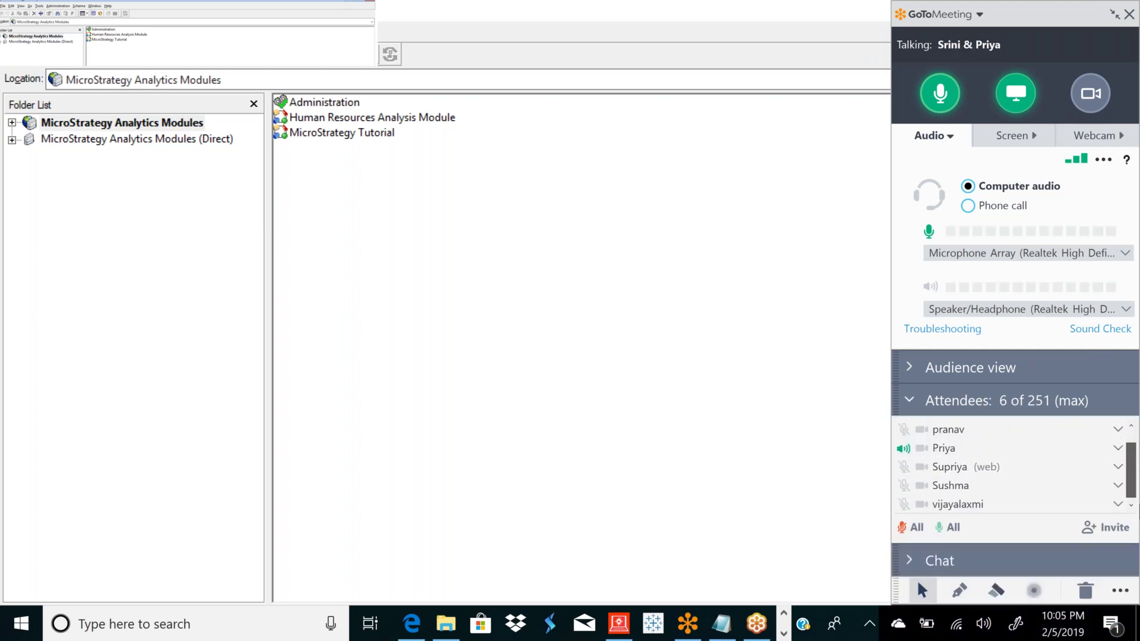
scroll(1131, 460, up, 1)
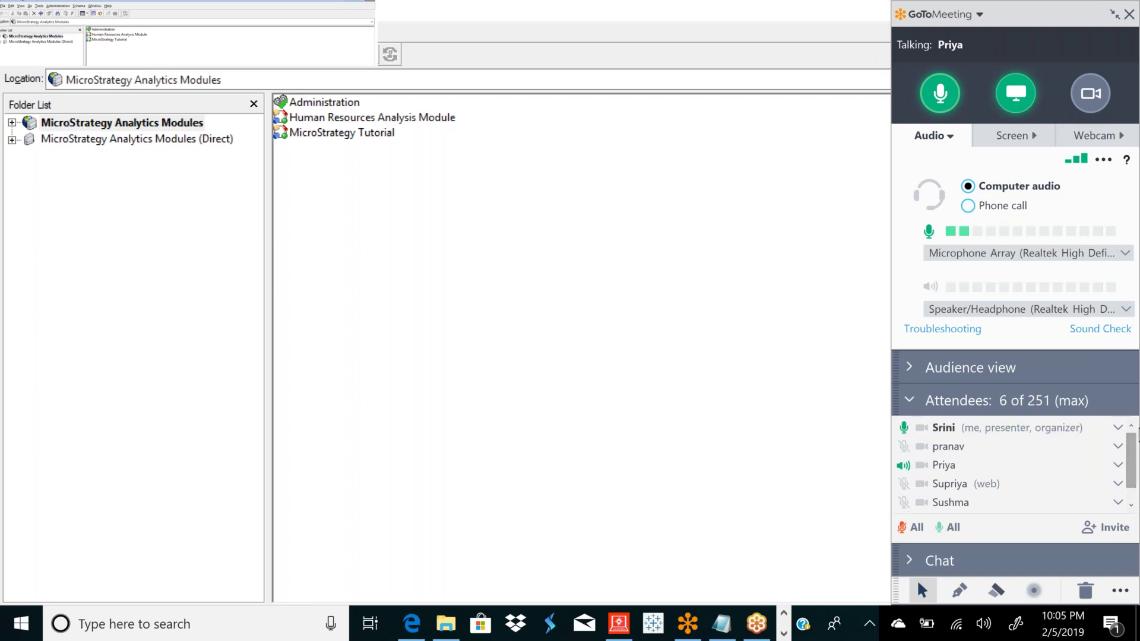